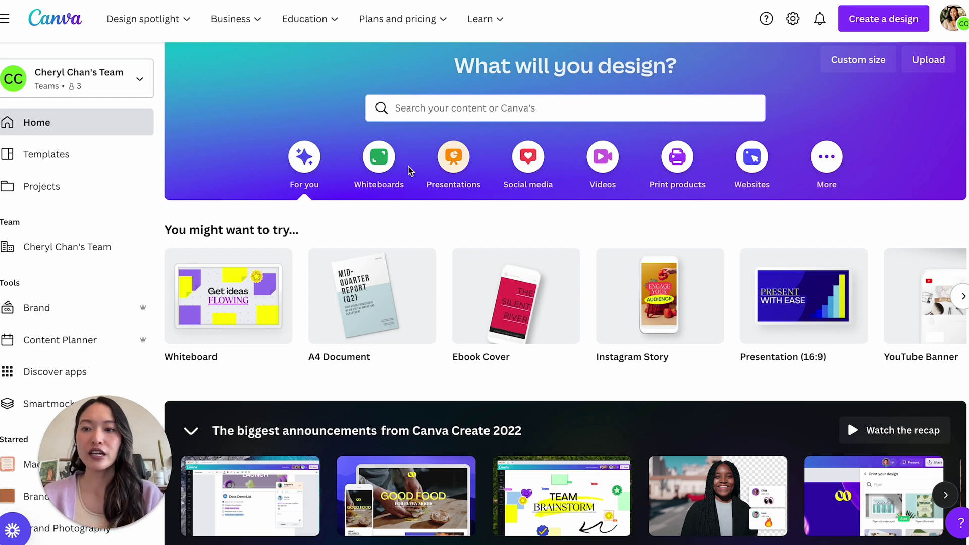
Open the template library and search it for "ebooks".
scroll(59, 150, "up", 1)
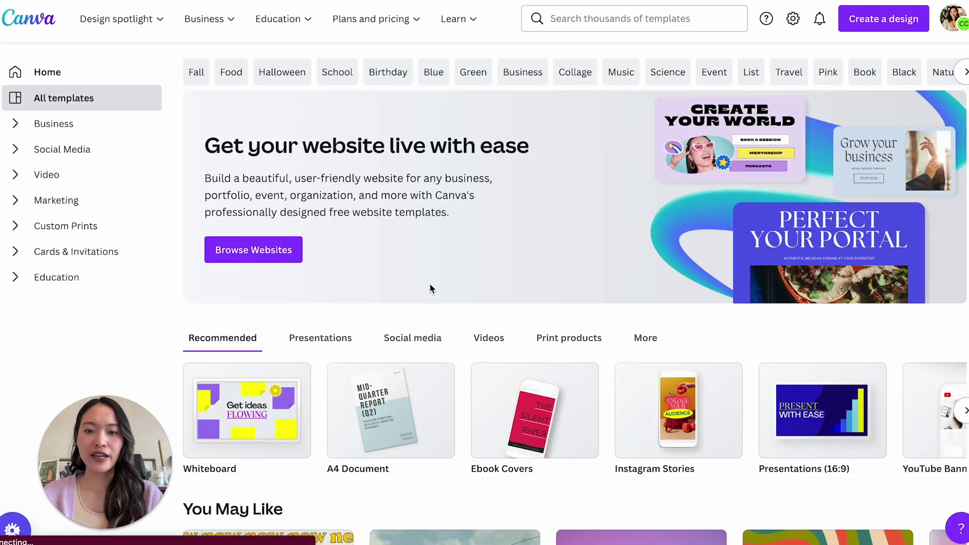
left_click(618, 17)
type("ebook")
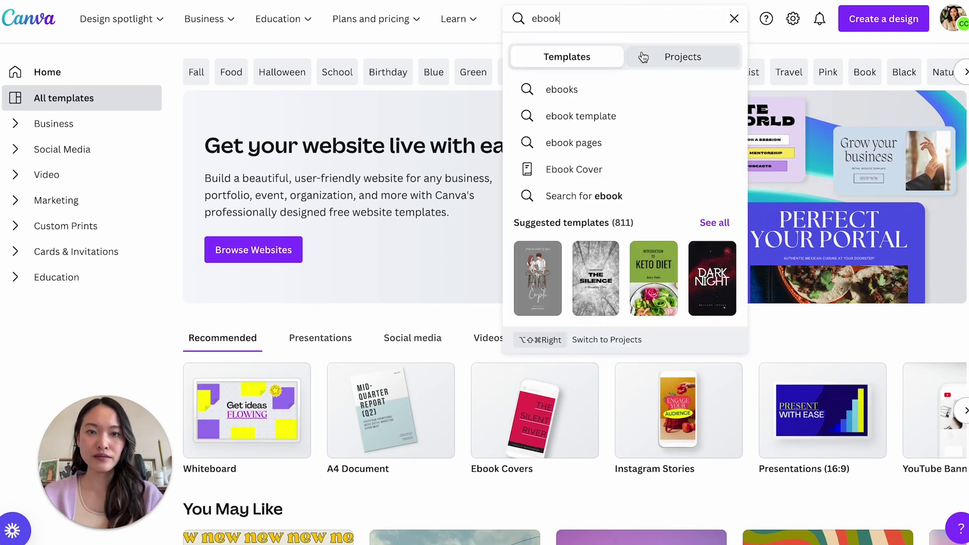
left_click(626, 96)
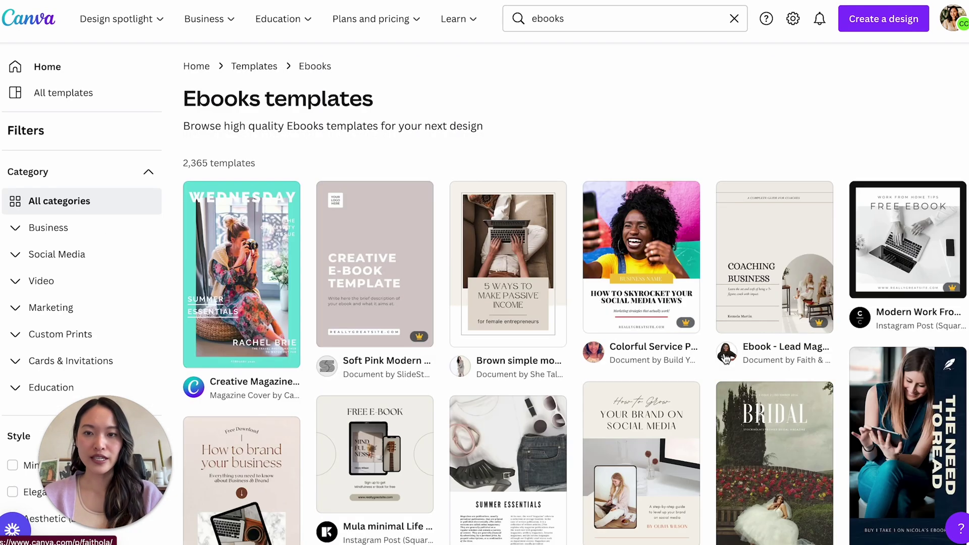
Open the Beige and Blush Simple Minimalist eBook PDF template from the results and preview its pages through to the conclusion page.
scroll(727, 356, "down", 3)
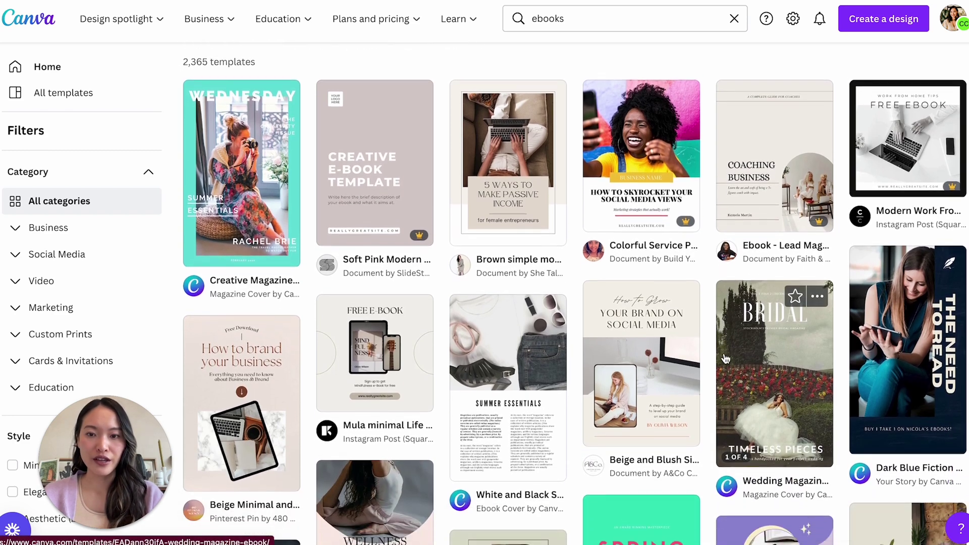
scroll(725, 358, "down", 3)
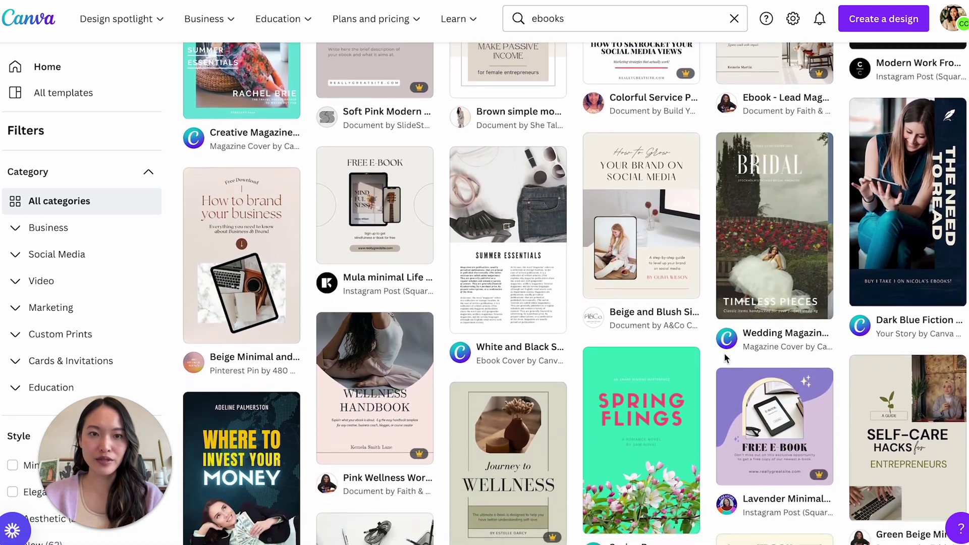
left_click(654, 310)
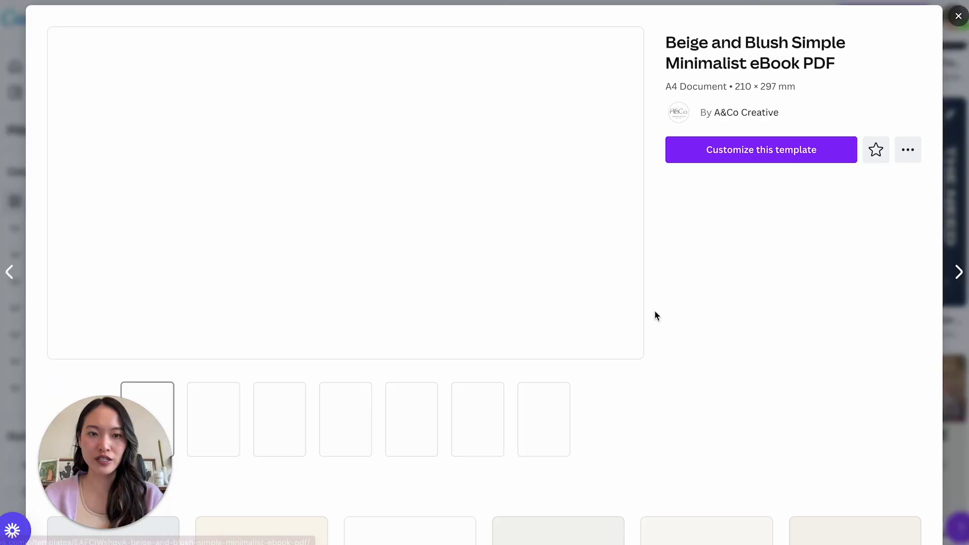
left_click(279, 418)
left_click(346, 418)
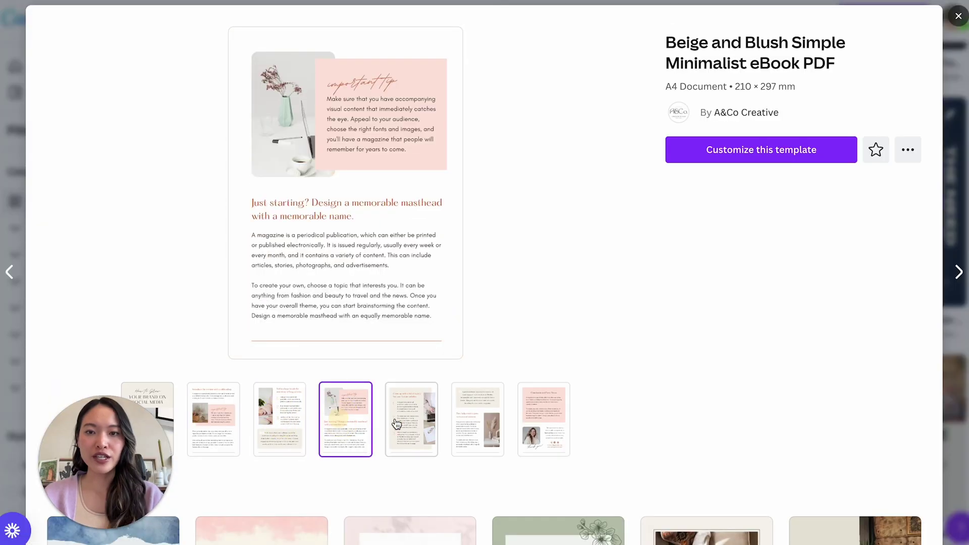
left_click(438, 423)
left_click(477, 422)
left_click(541, 425)
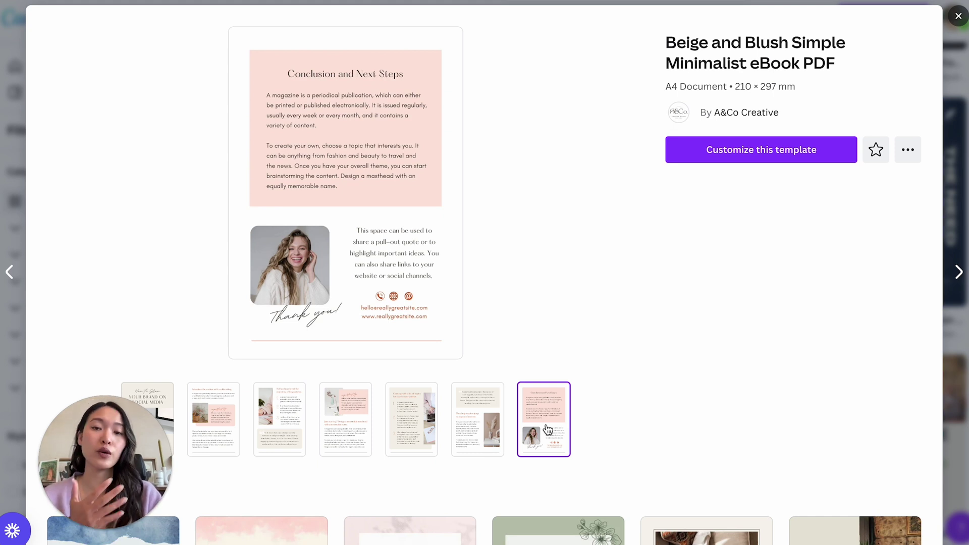
Compare the inner page layouts of the Beige and Blush template again, covering its second to sixth pages.
left_click(346, 419)
left_click(280, 419)
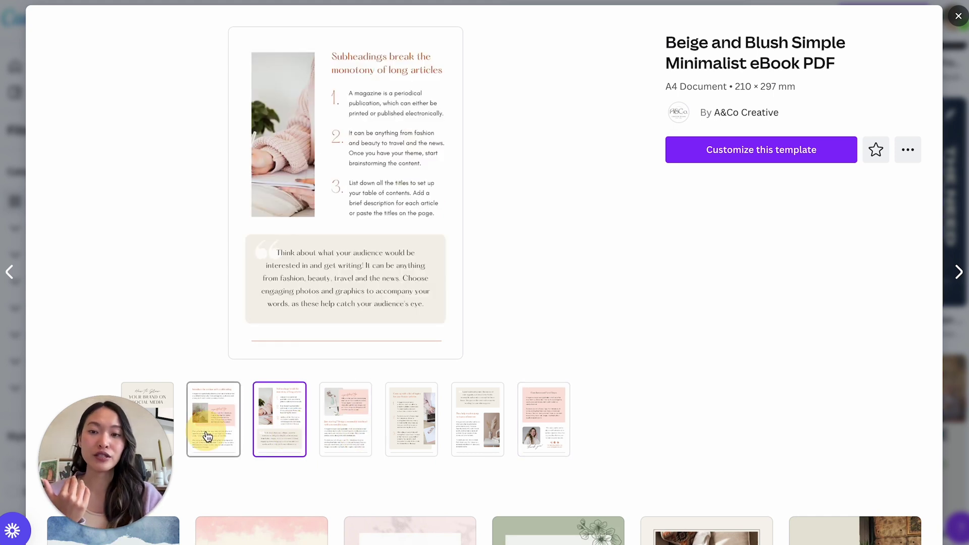
left_click(213, 419)
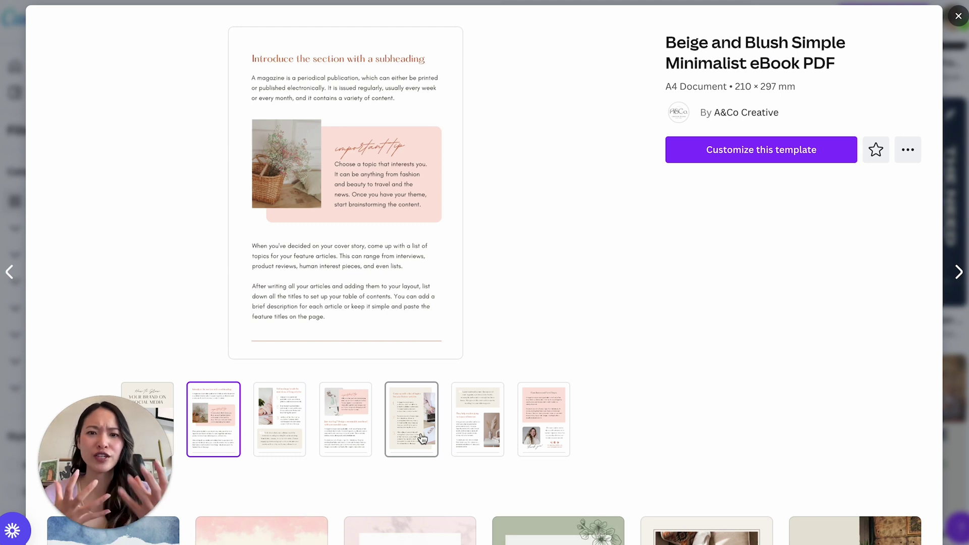
left_click(352, 438)
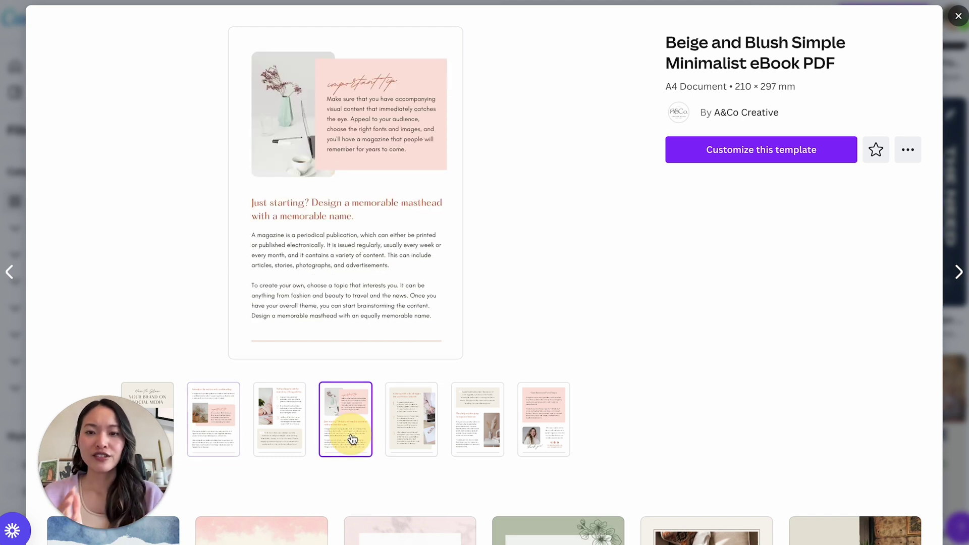
left_click(424, 436)
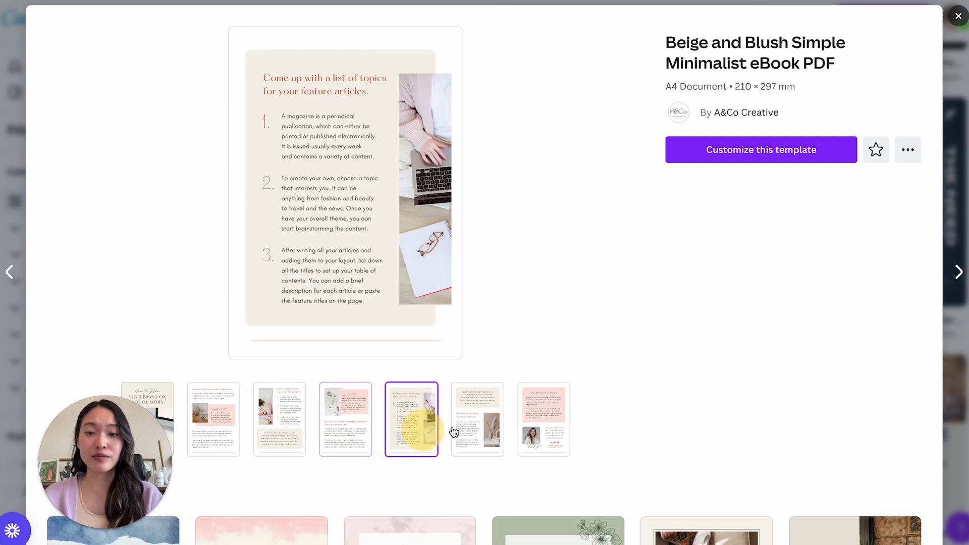
left_click(496, 429)
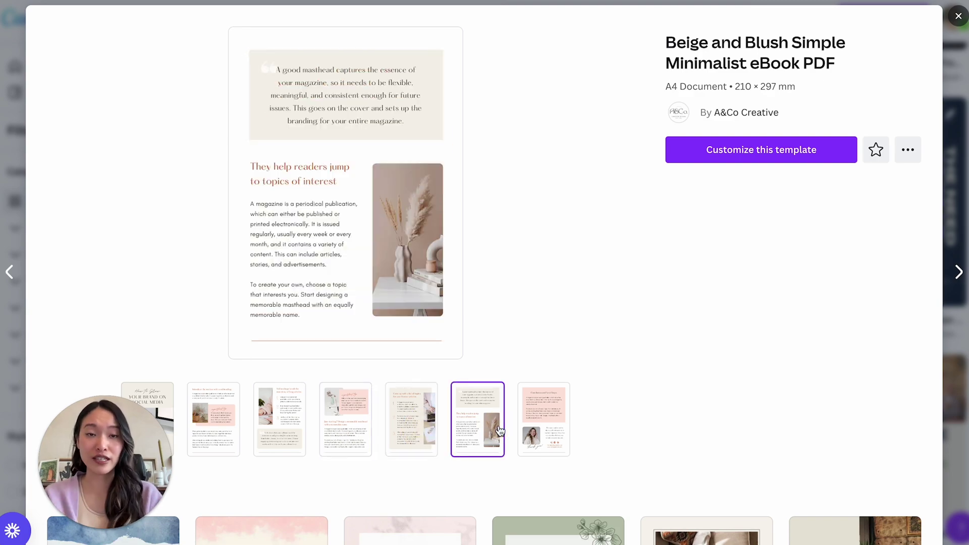
Leave this preview, open the Brown Organic Abstract Self-care Ebook Workbook Lead Magnet template and examine its plan, article and quiz pages.
left_click(958, 15)
scroll(657, 253, "down", 5)
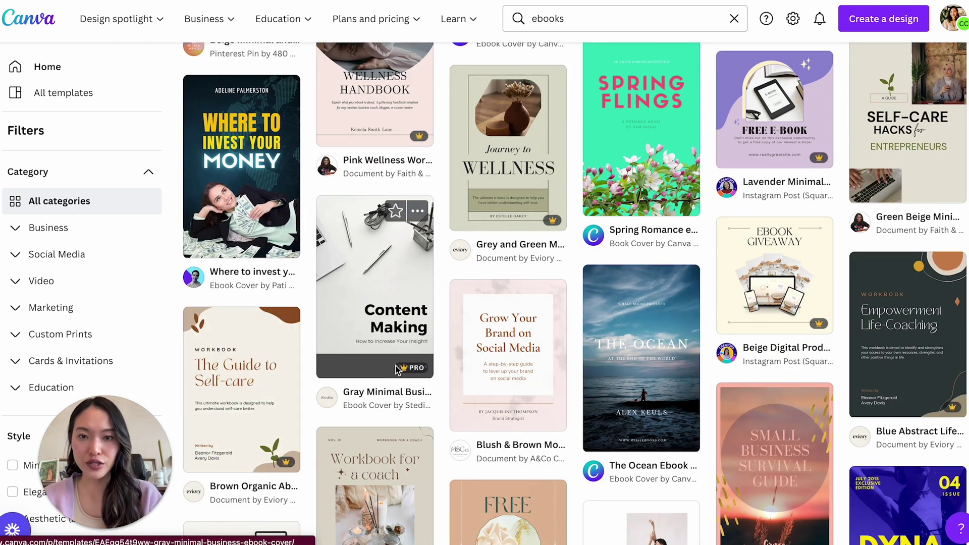
left_click(249, 416)
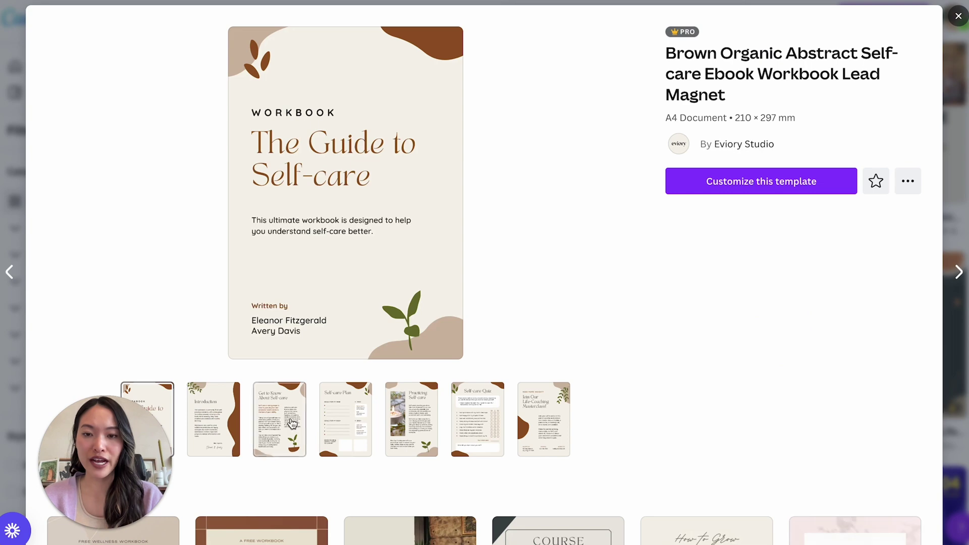
left_click(292, 422)
left_click(353, 429)
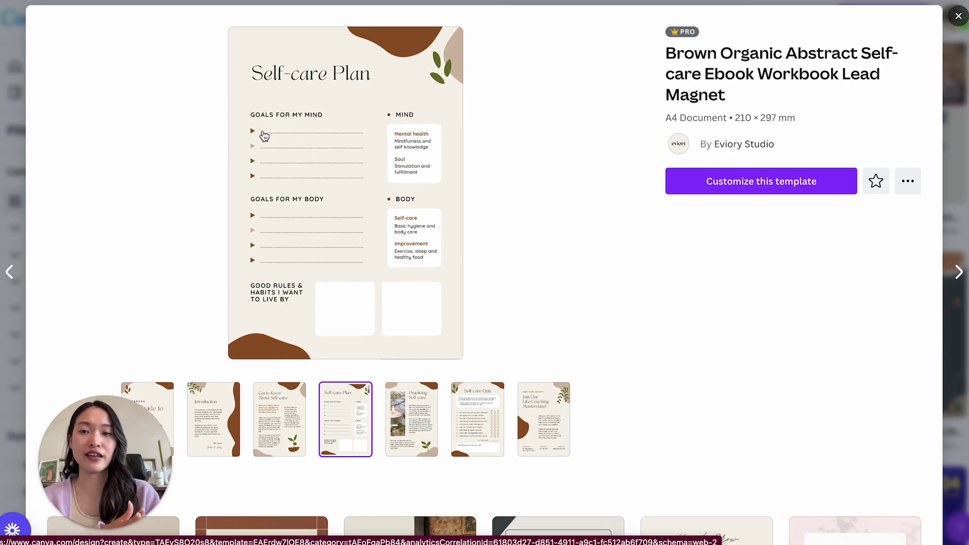
left_click(424, 419)
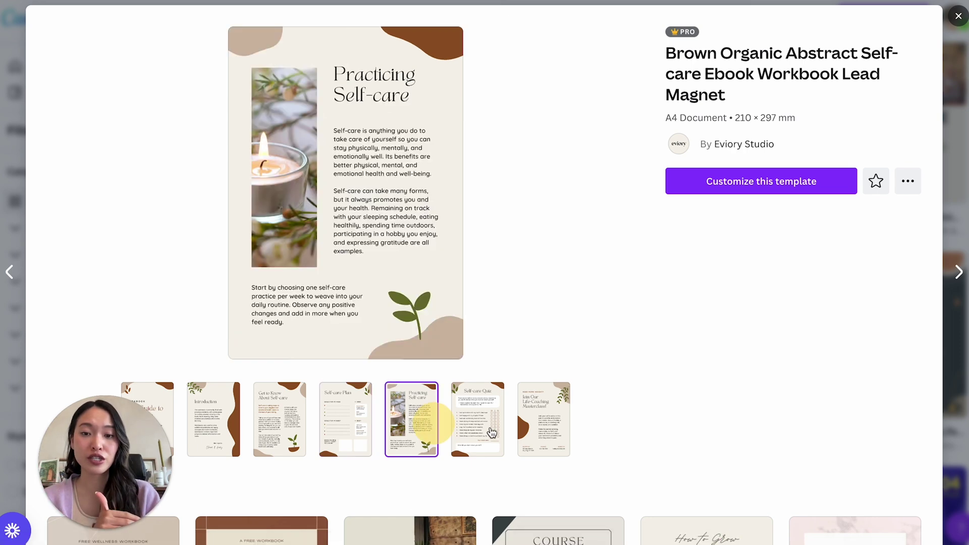
left_click(482, 424)
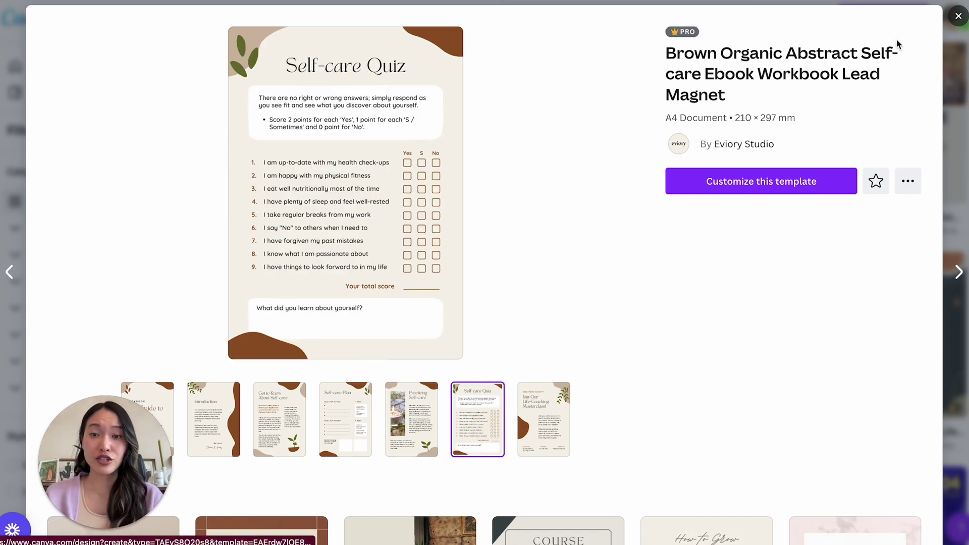
Close the self-care workbook preview and browse further through the ebook template results.
left_click(958, 16)
scroll(496, 309, "down", 9)
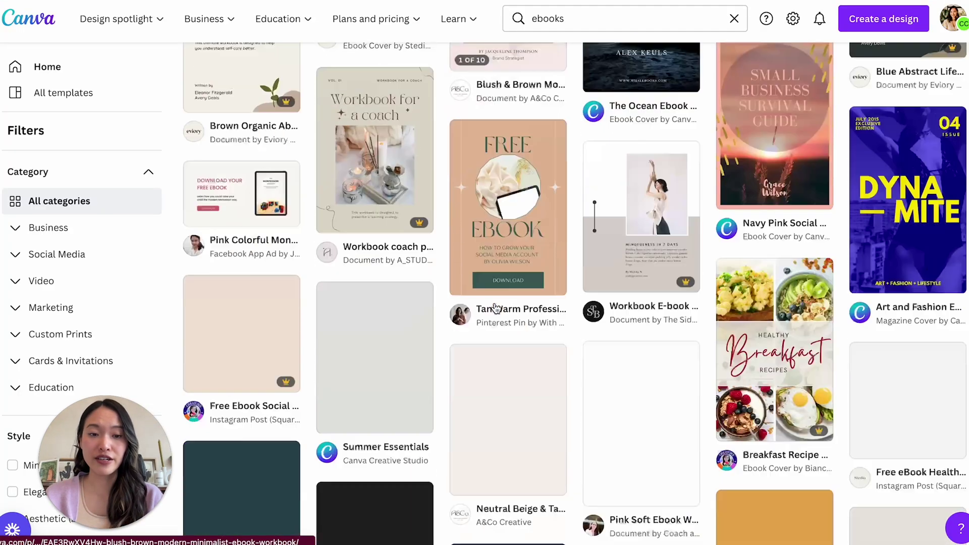
scroll(497, 309, "down", 10)
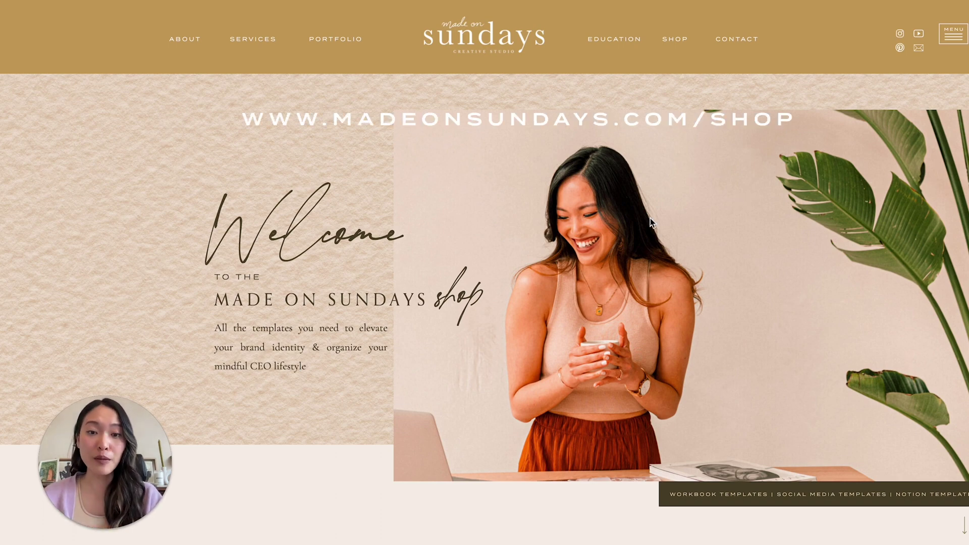
Switch to the Made on Sundays shop page and browse its workbook and ebook design templates.
scroll(650, 218, "down", 10)
scroll(650, 219, "down", 3)
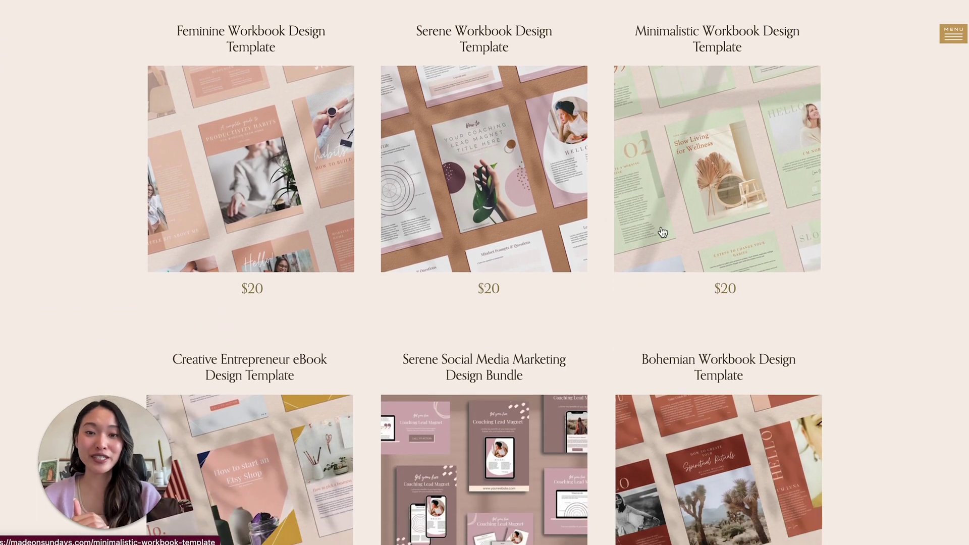
scroll(662, 231, "down", 5)
scroll(488, 232, "up", 1)
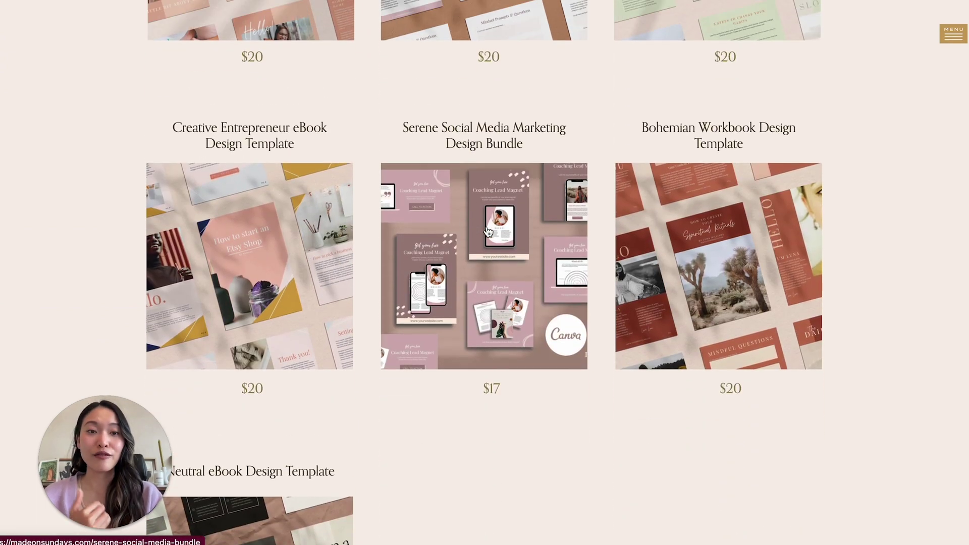
scroll(487, 231, "down", 6)
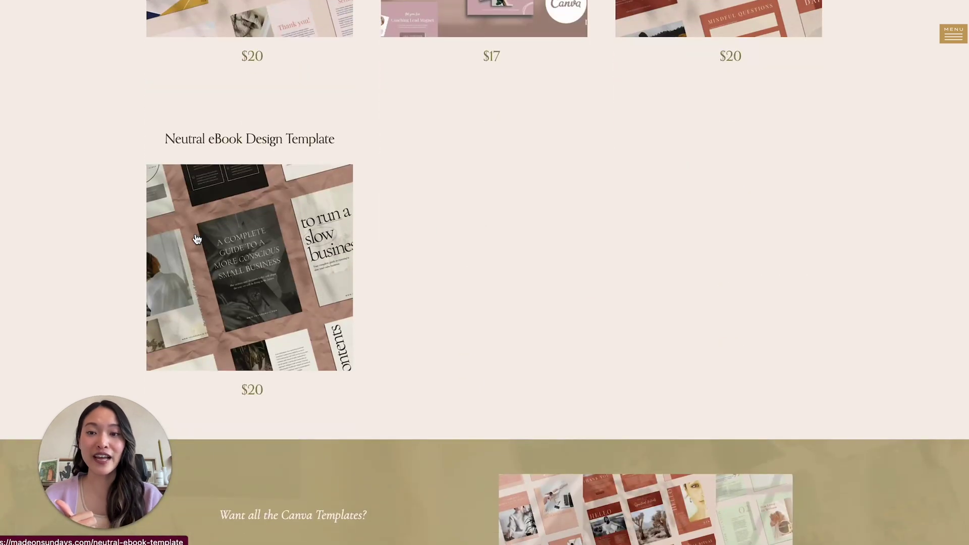
Open the Neutral eBook Design Template product and go through its gallery images of covers, contents, chapter headers and content pages.
left_click(266, 258)
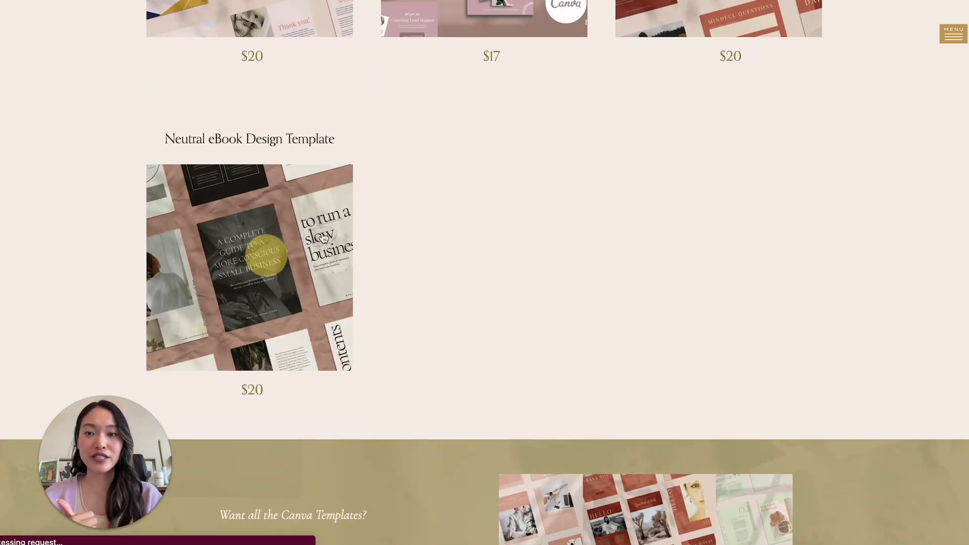
scroll(437, 247, "down", 1)
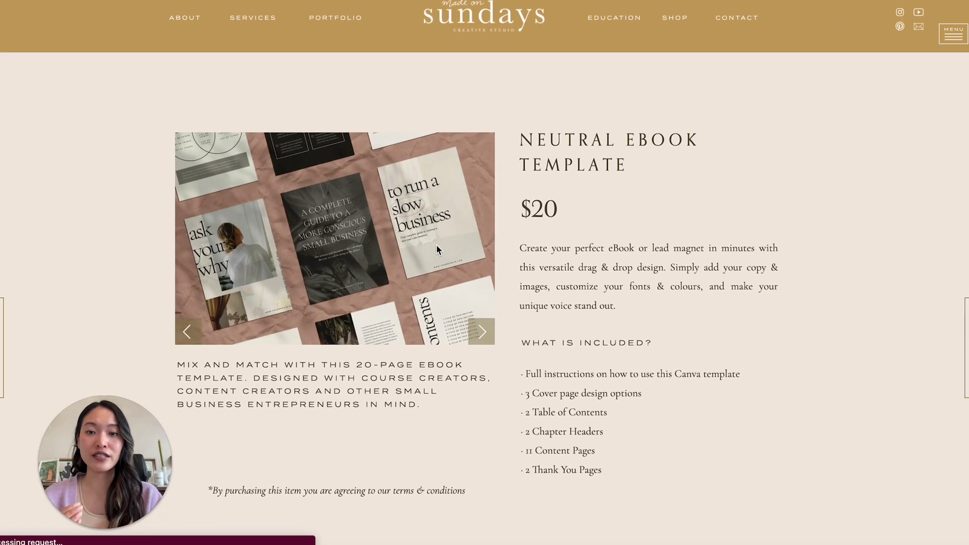
left_click(480, 330)
scroll(482, 318, "down", 1)
left_click(481, 282)
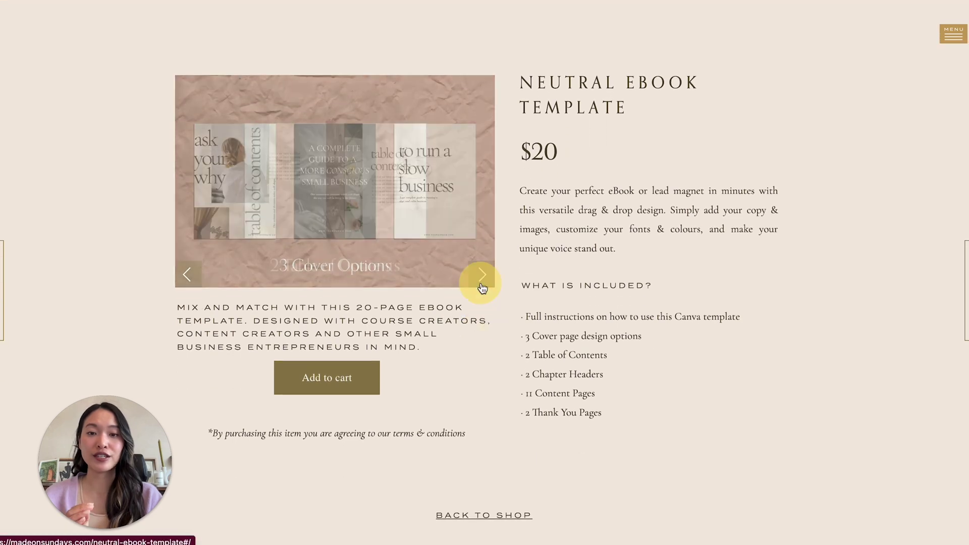
left_click(482, 284)
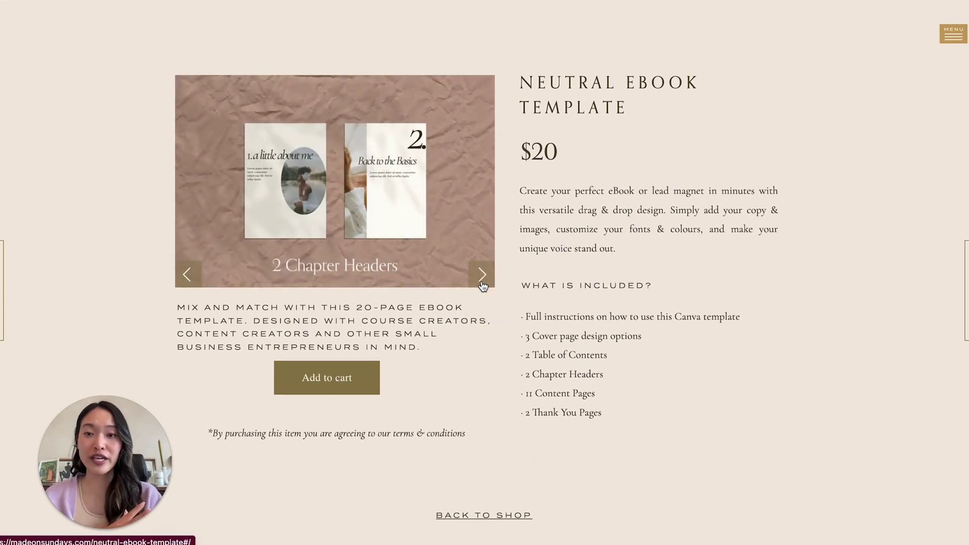
left_click(483, 284)
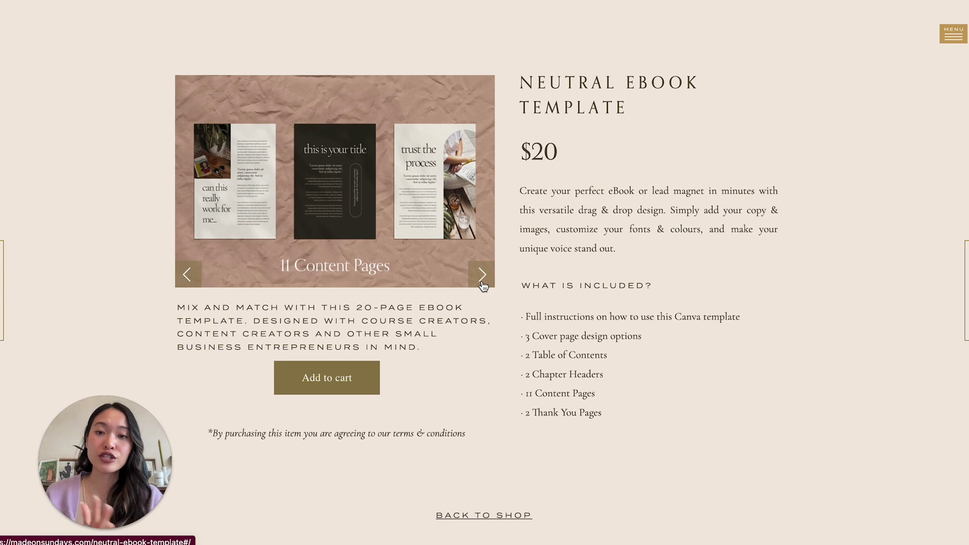
left_click(482, 284)
left_click(483, 285)
left_click(483, 285)
left_click(482, 284)
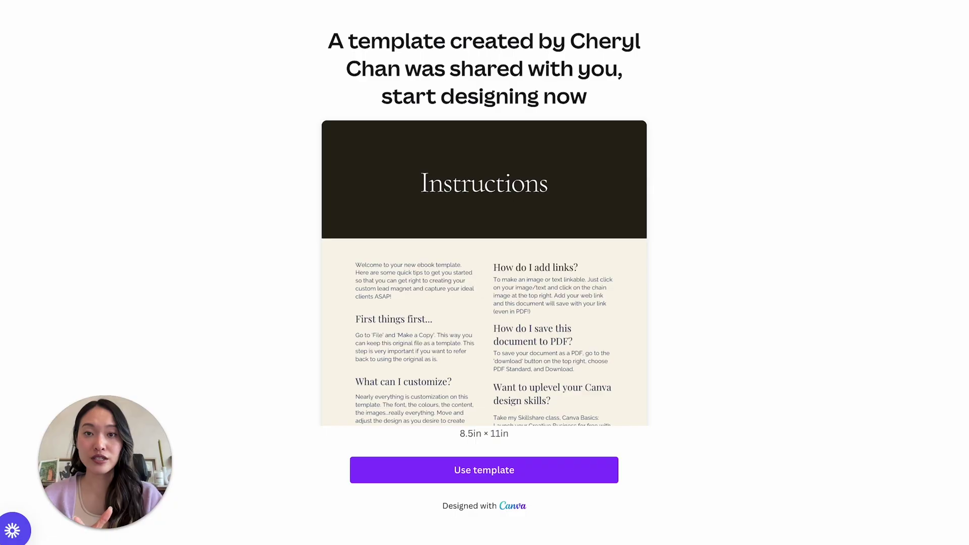
Create an editable copy of the shared Neutral Ebook Template in Canva and delete its Instructions page.
mouse_move(552, 206)
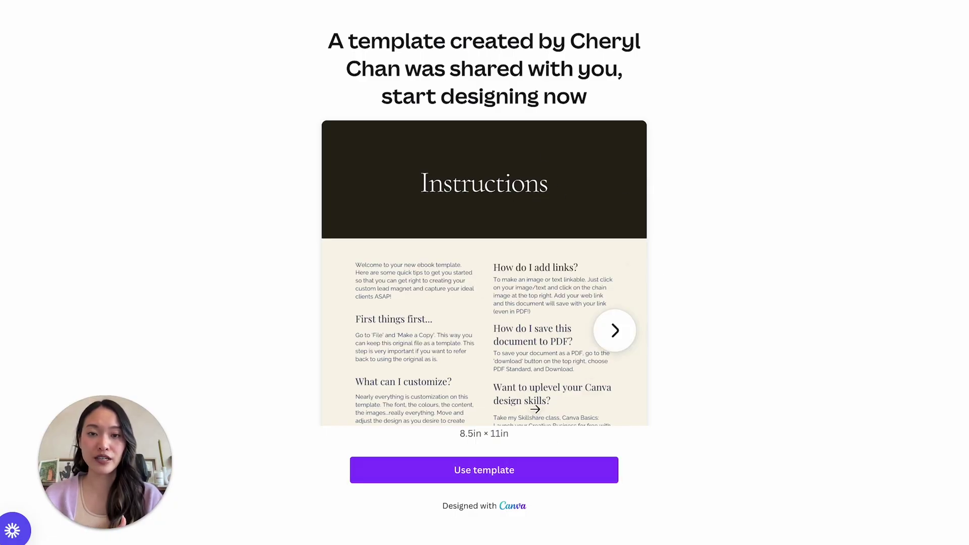
left_click(474, 478)
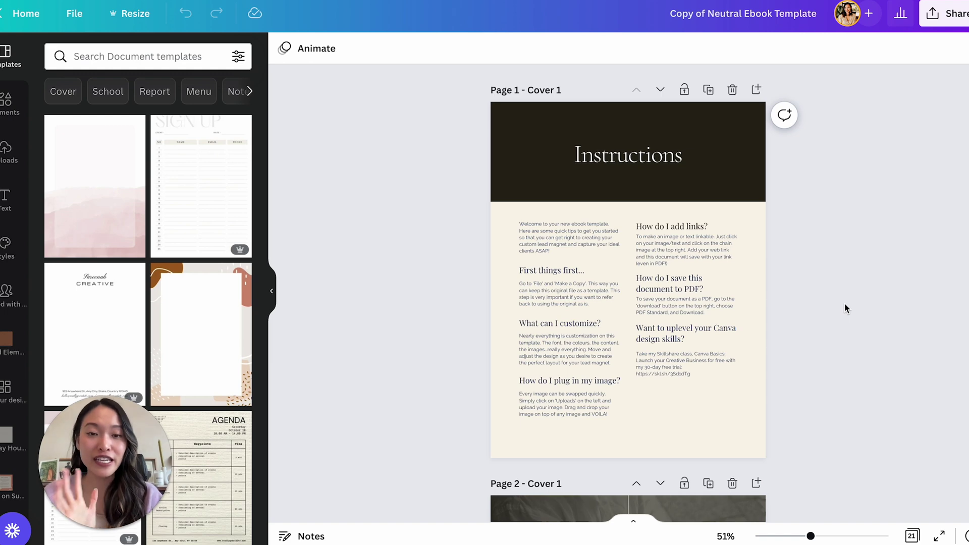
scroll(651, 172, "down", 3)
scroll(651, 172, "up", 3)
left_click(732, 90)
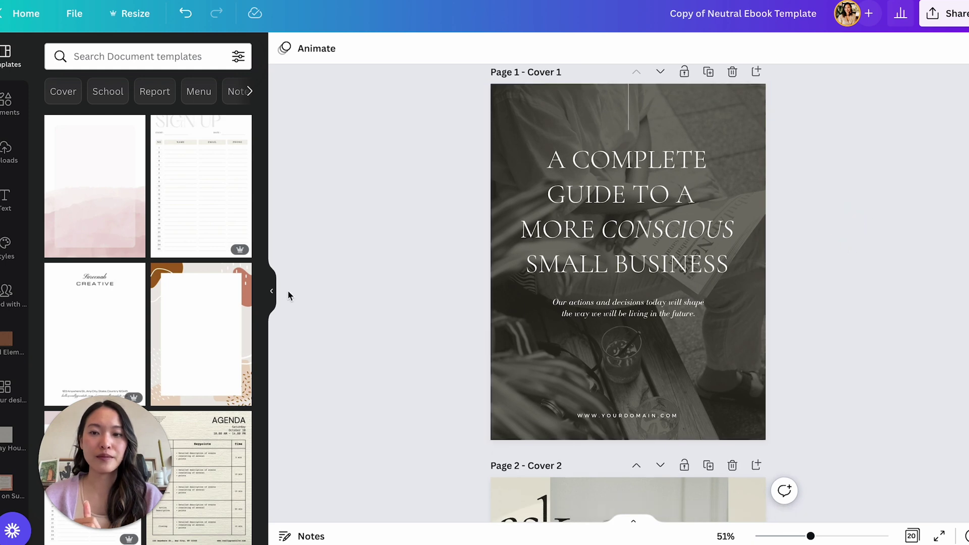
Hide the document templates side panel to give the ebook pages the full canvas width.
scroll(263, 293, "down", 3)
scroll(263, 293, "down", 8)
left_click(269, 293)
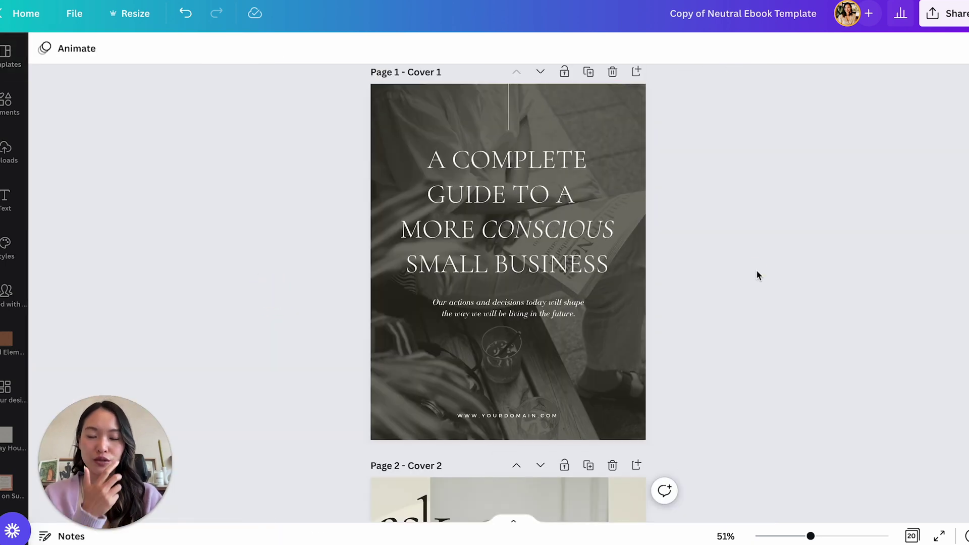
Replace the title text on the Cover 1 page with "A GUIDE TO SLOW LIVING".
scroll(820, 345, "up", 3, "ctrl")
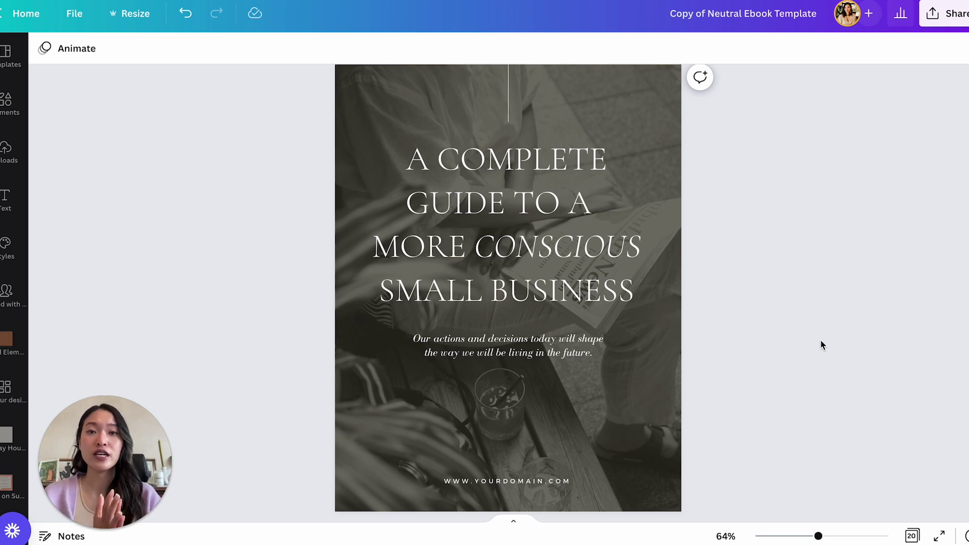
left_click(643, 289)
left_click(644, 289)
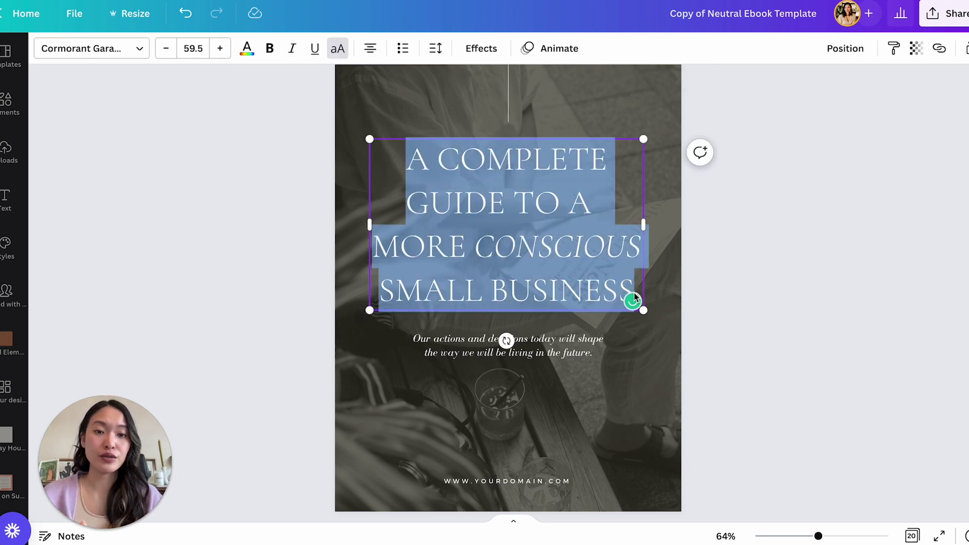
type("A")
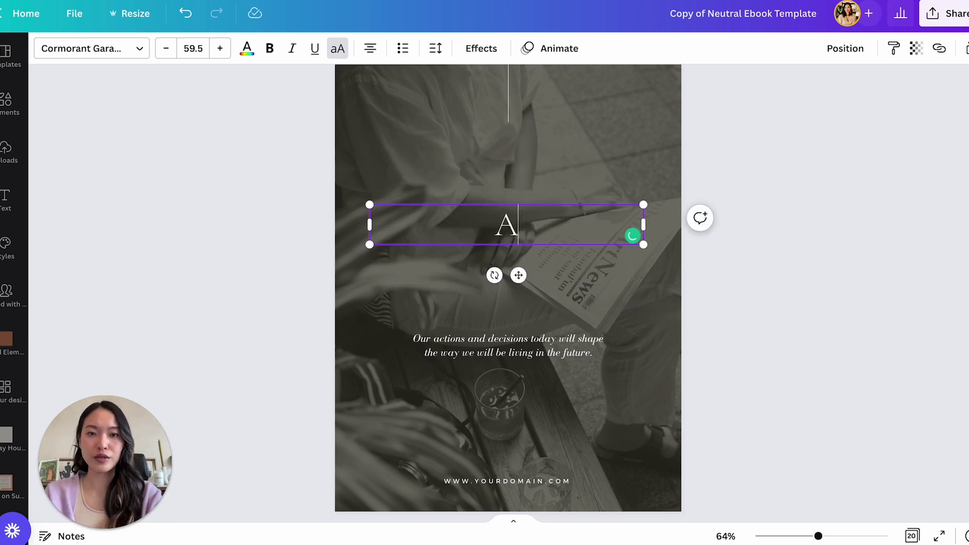
type(" GUIDE TO SLOW LIVING")
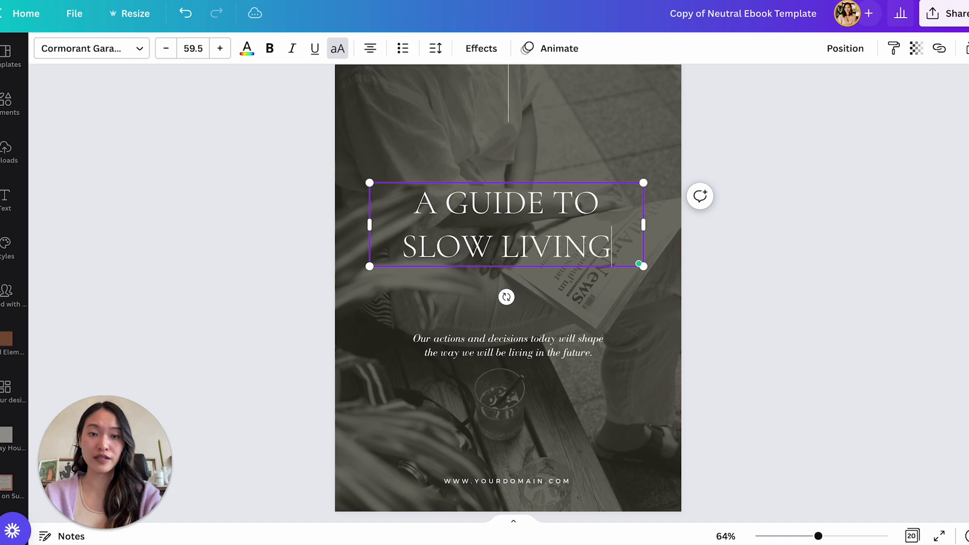
left_click(899, 311)
Compare the layouts of the three alternative cover pages at the start of the ebook.
scroll(574, 230, "down", 3)
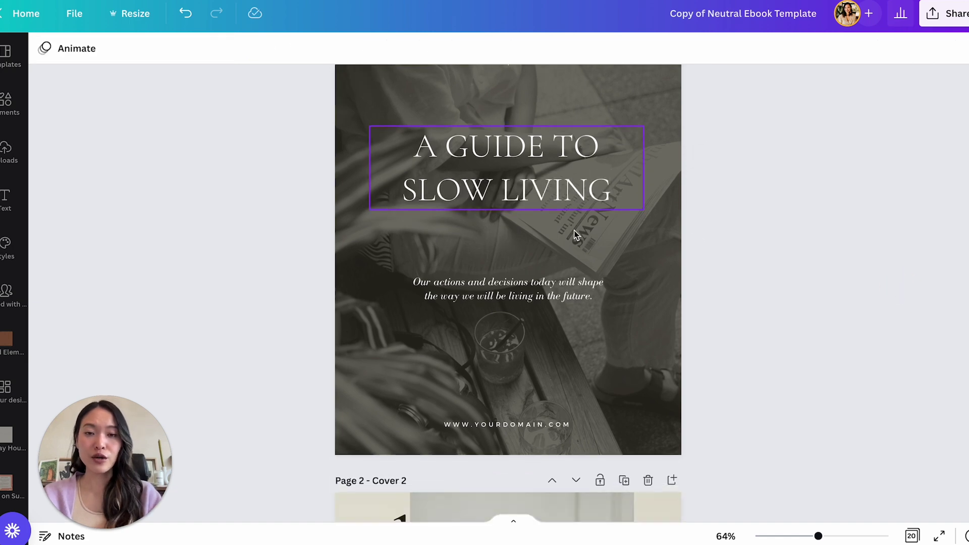
scroll(584, 199, "up", 3)
scroll(586, 199, "down", 5)
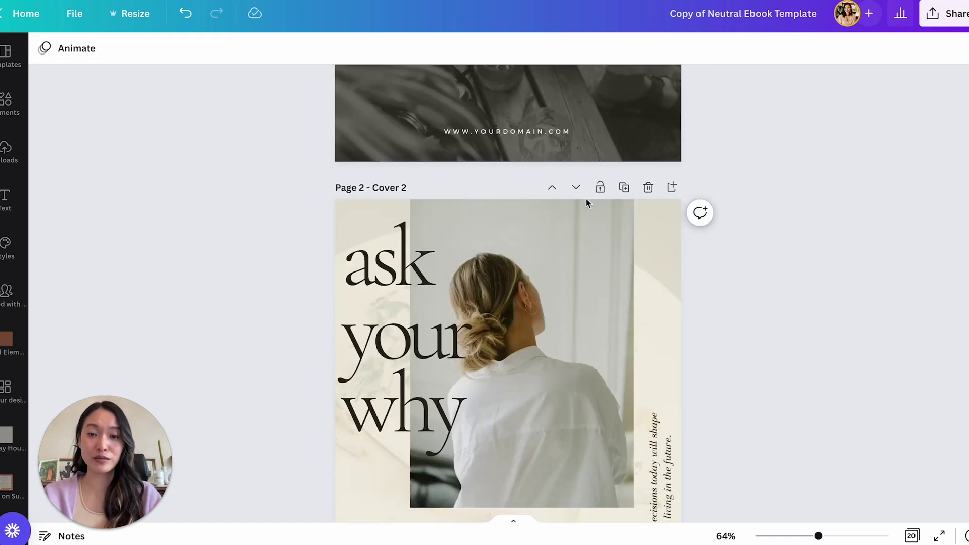
scroll(586, 199, "down", 4)
scroll(586, 203, "up", 10)
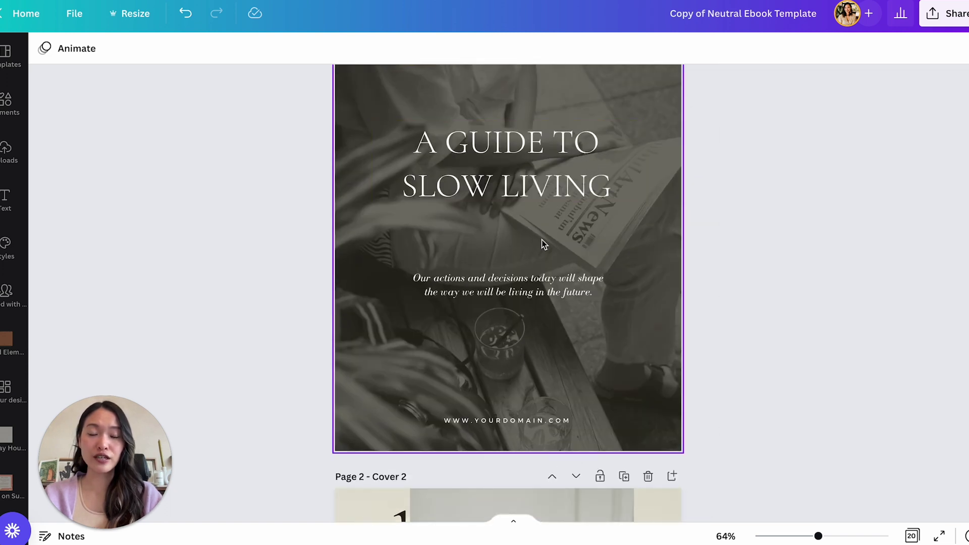
scroll(579, 288, "down", 8)
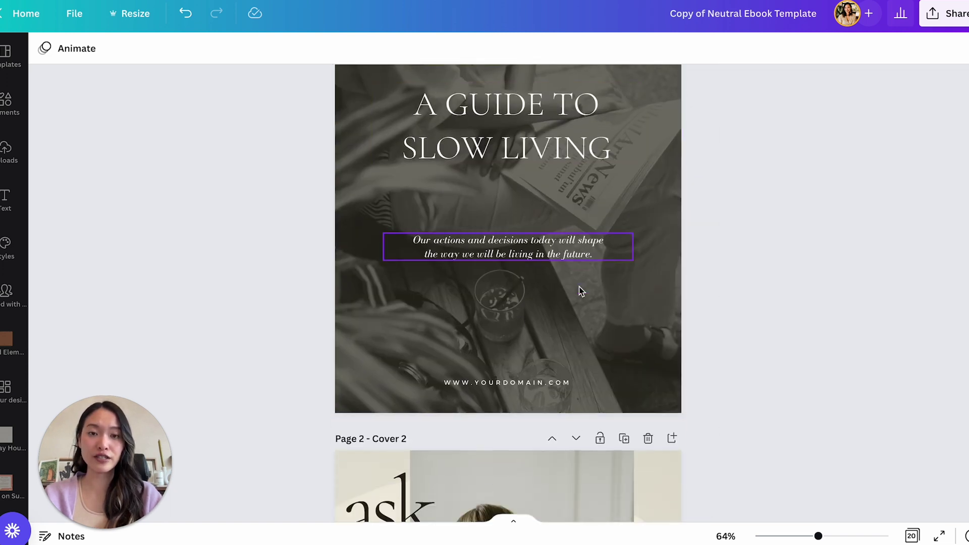
scroll(508, 396, "down", 10)
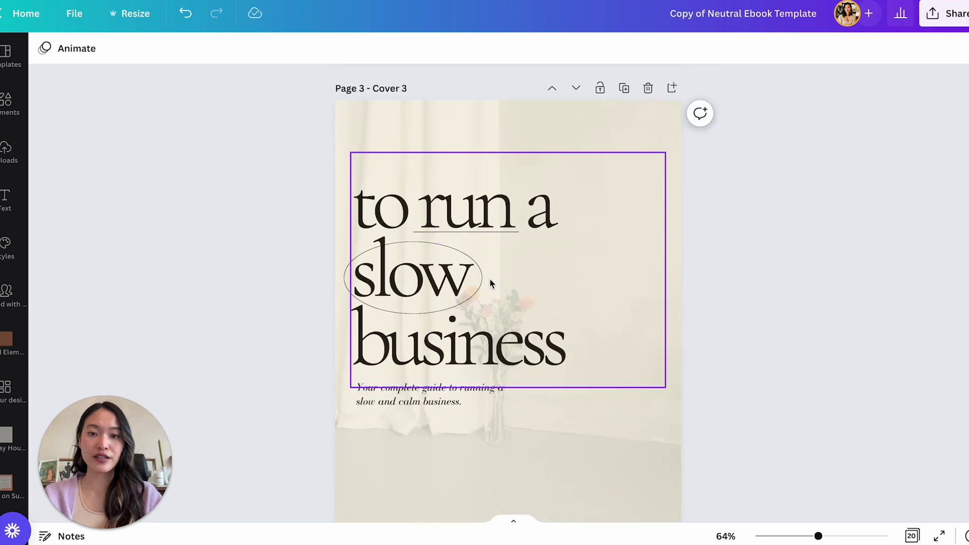
scroll(457, 377, "down", 2)
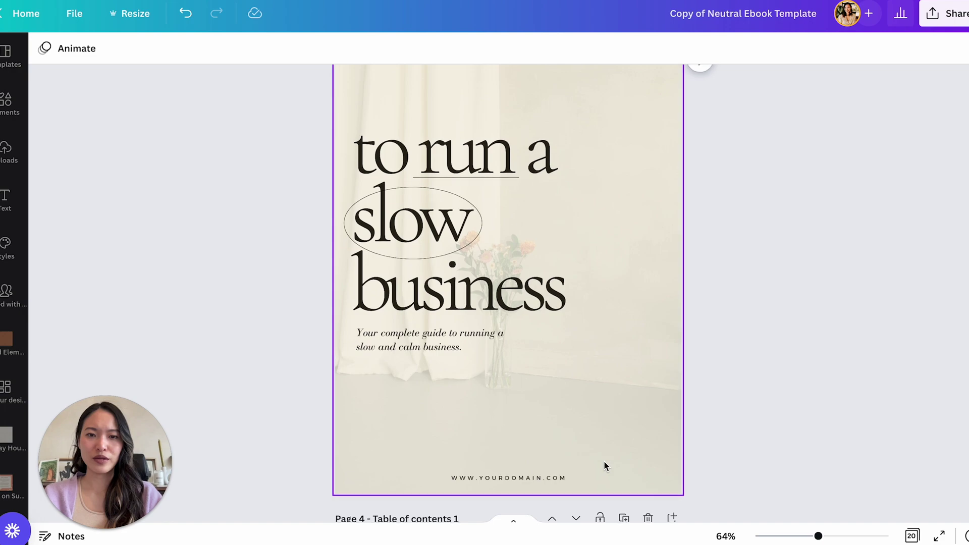
scroll(604, 464, "up", 16)
Delete the Cover 2 and Cover 3 pages, keeping Cover 1 as the ebook's only cover.
scroll(604, 463, "down", 3)
scroll(606, 466, "up", 3)
scroll(606, 465, "down", 8)
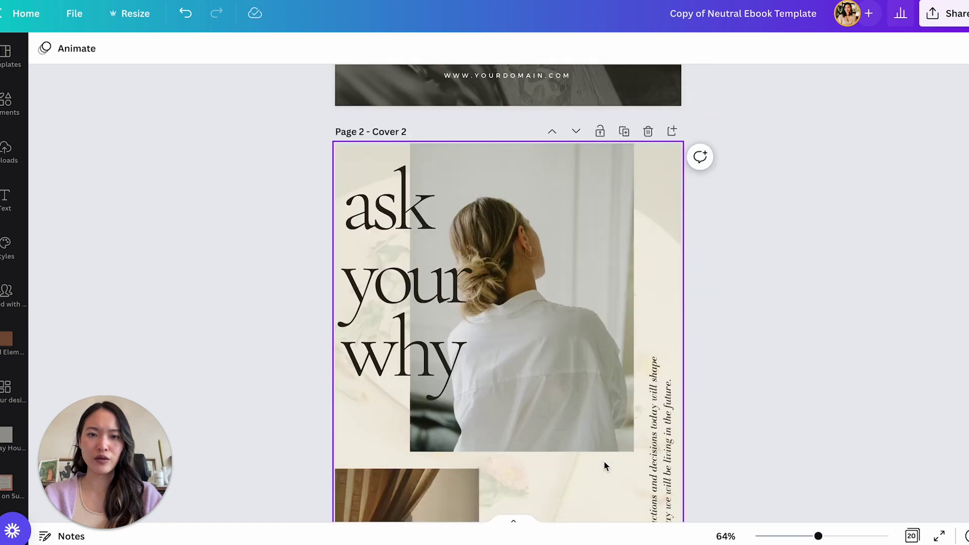
left_click(649, 132)
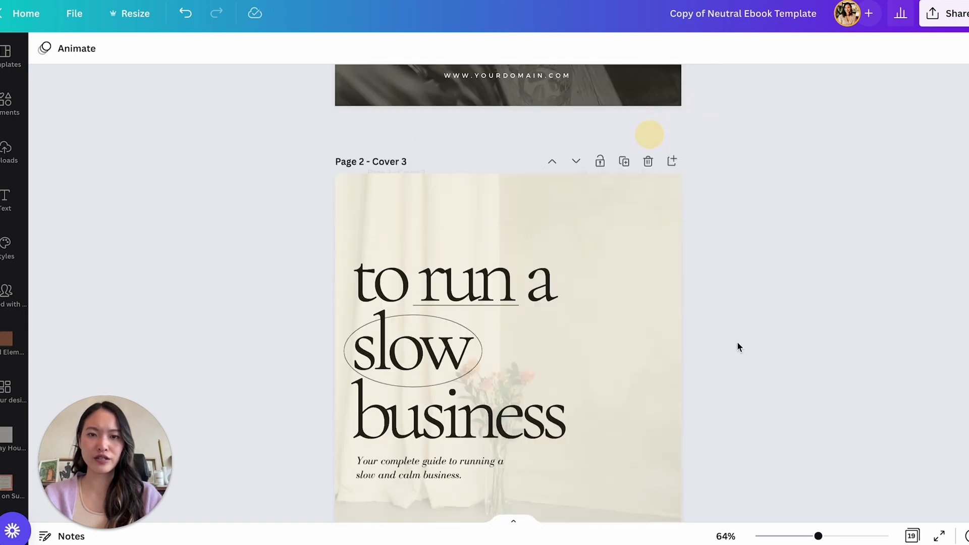
scroll(737, 343, "up", 6)
scroll(584, 356, "down", 8)
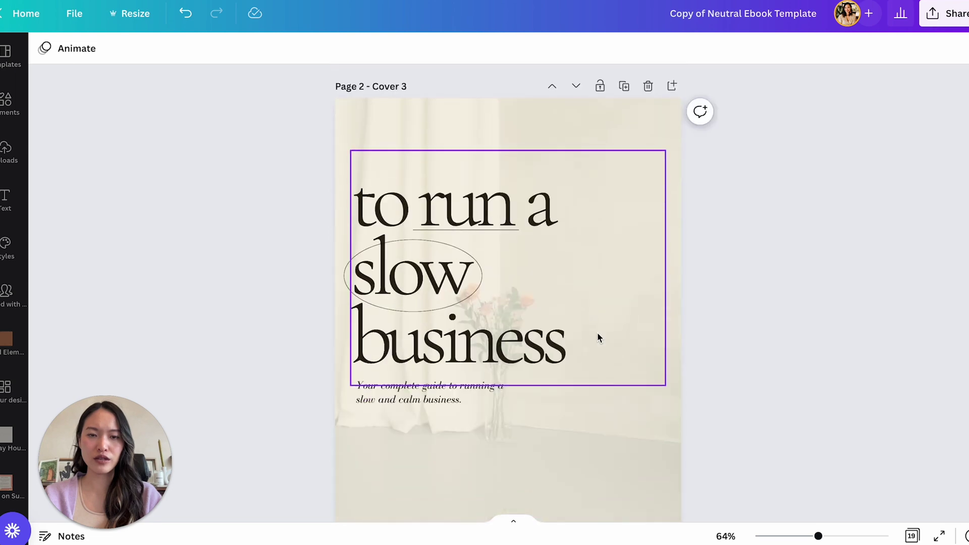
scroll(626, 443, "up", 10)
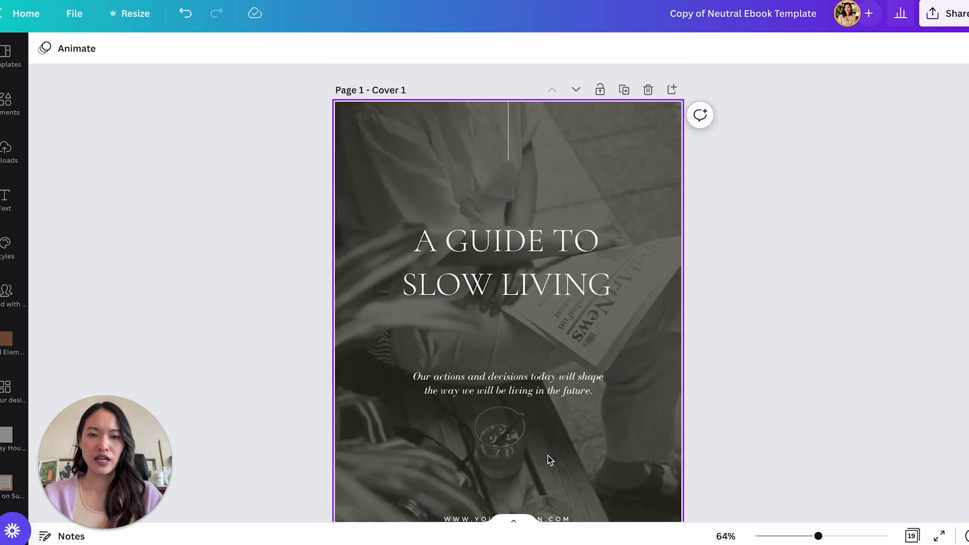
scroll(599, 422, "down", 9)
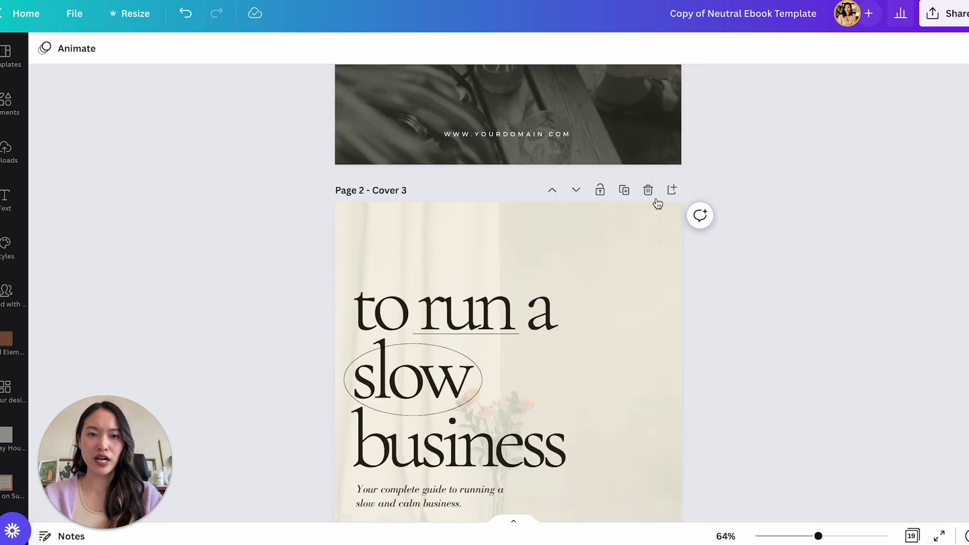
left_click(648, 190)
scroll(760, 319, "up", 9)
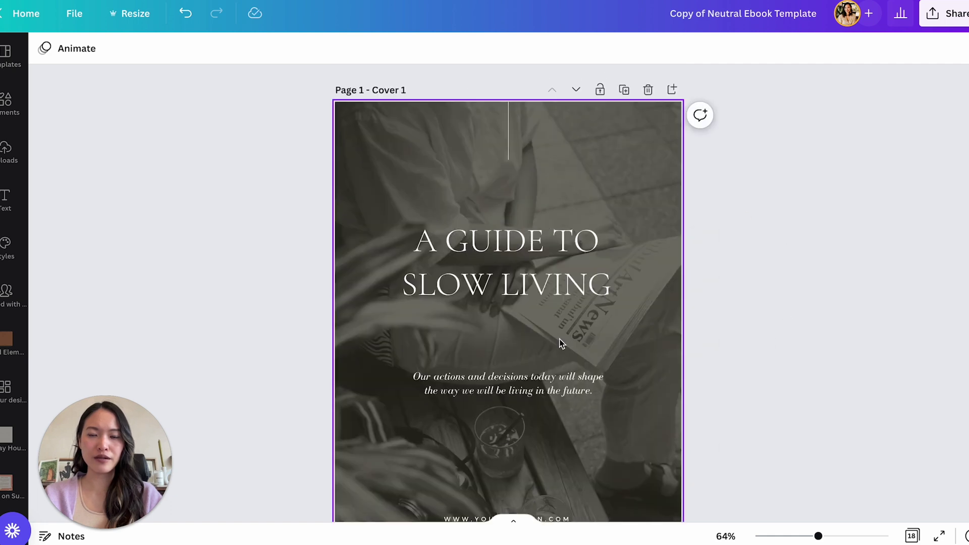
Increase the font size of the cover title and move the title slightly higher on the page.
scroll(559, 340, "down", 1)
left_click(638, 283)
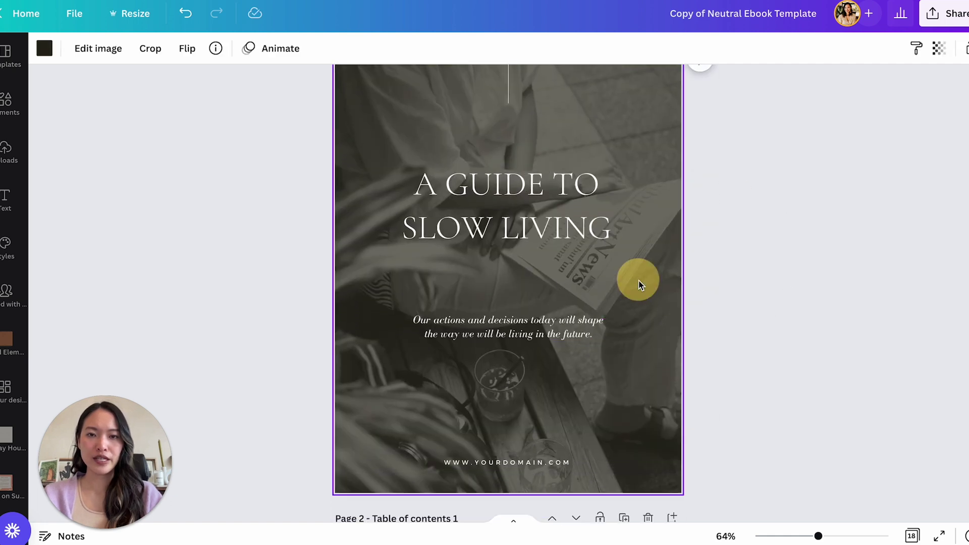
left_click(535, 225)
left_click(221, 49)
left_click(221, 48)
left_click(221, 49)
left_click(222, 49)
left_click(221, 49)
left_click(222, 49)
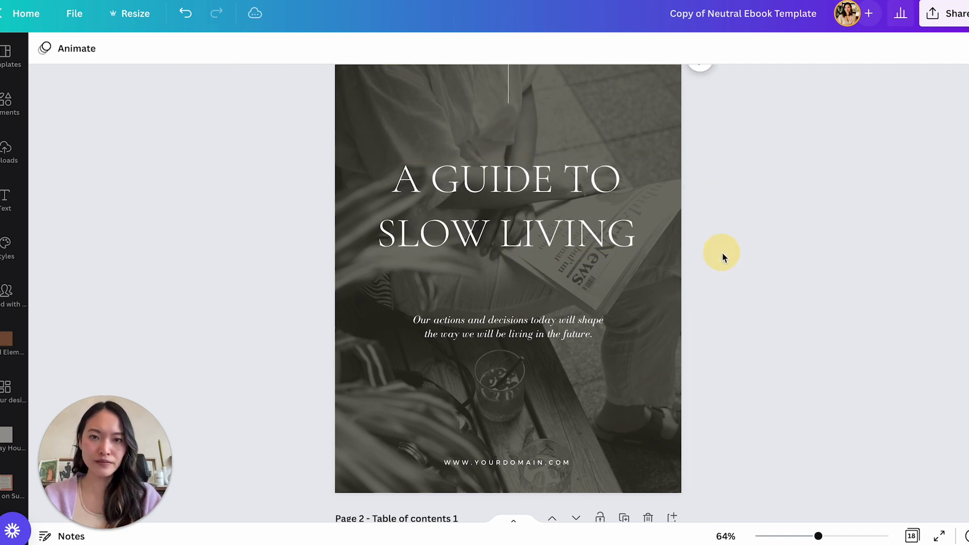
left_click_drag(586, 245, 587, 215)
left_click(778, 256)
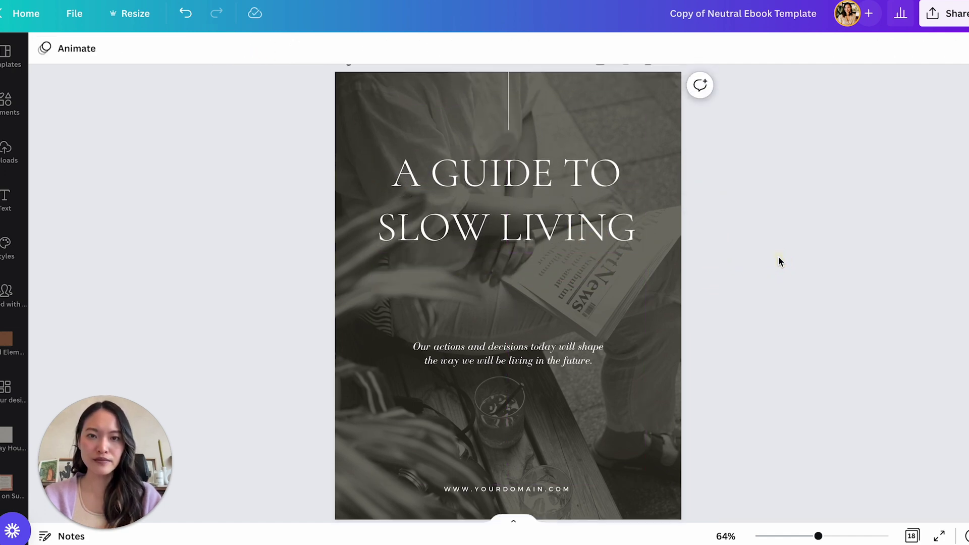
Replace the cover's italic subtitle with "10 steps to start your slow living routine.".
left_click(585, 353)
left_click(623, 347)
left_click(602, 355)
left_click_drag(602, 354, 385, 328)
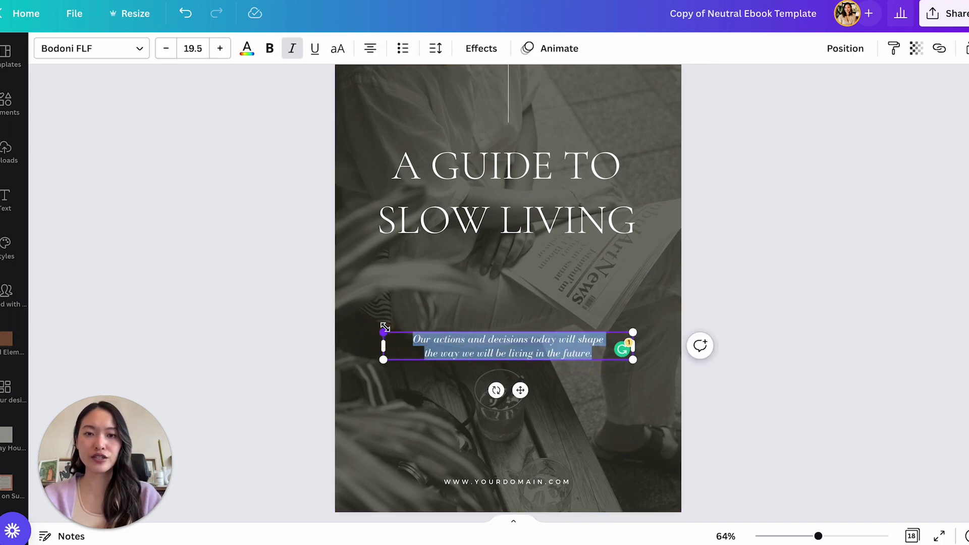
type("10 steps to start your slow living routine.")
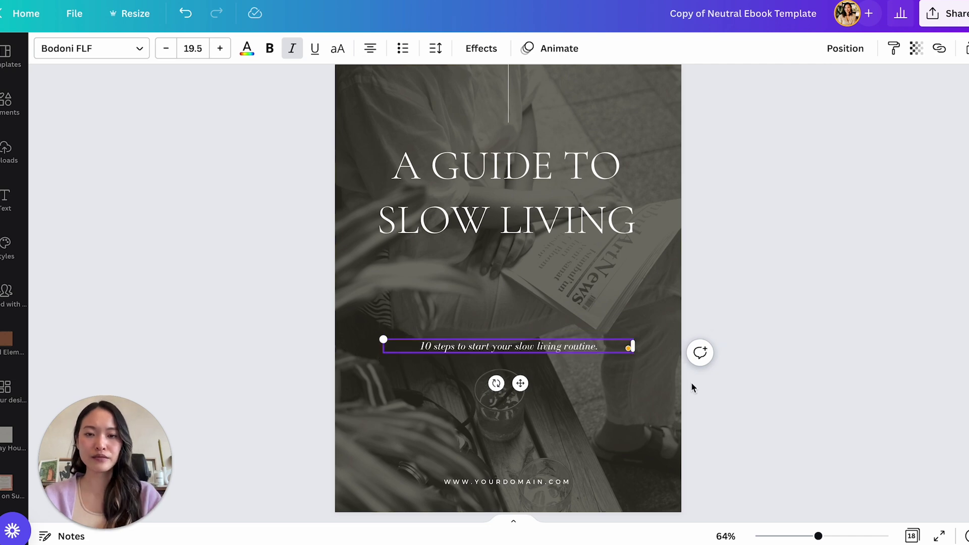
left_click(808, 389)
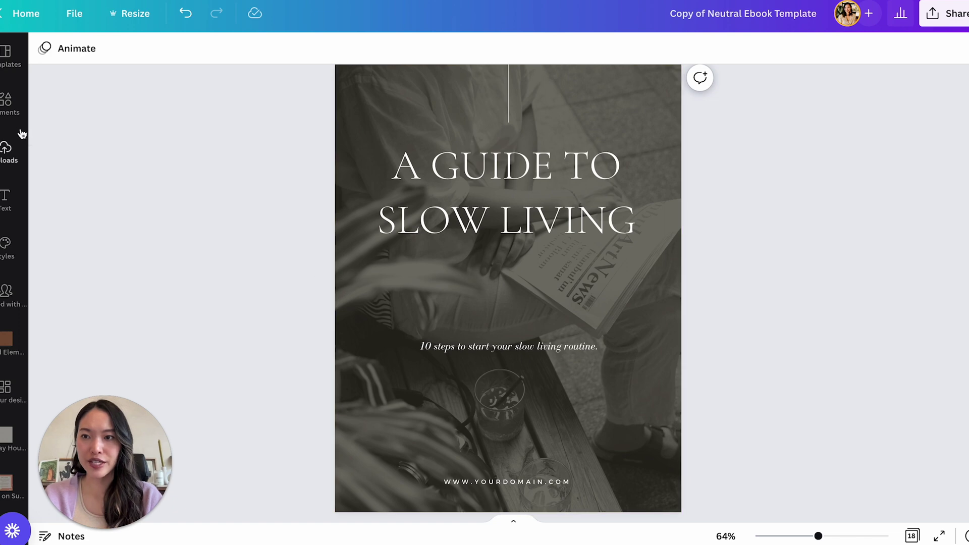
Search the photos for "slow living" and set the picture of a woman sitting in a sunlit meadow as the cover background.
left_click(11, 152)
scroll(134, 229, "down", 3)
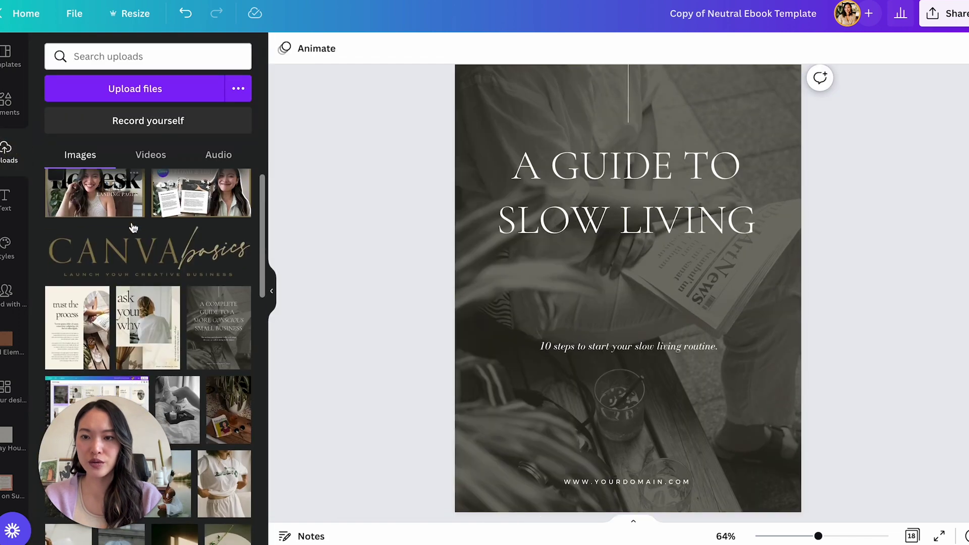
left_click(9, 113)
left_click(139, 51)
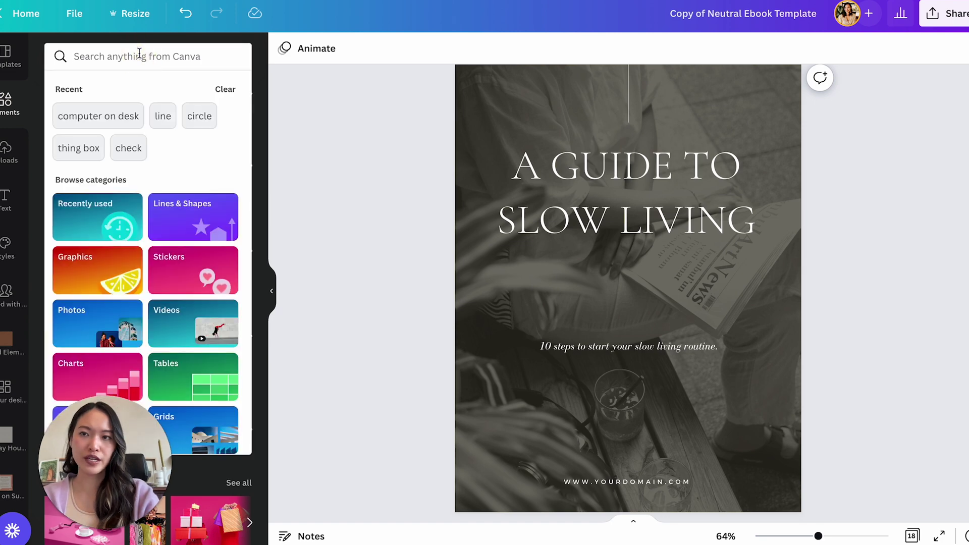
type("slow living")
key("Return")
left_click(151, 91)
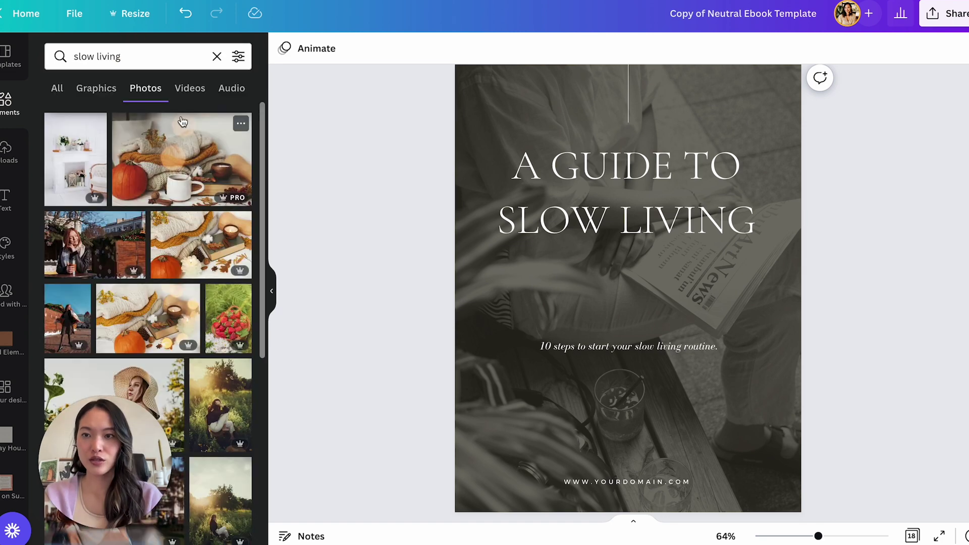
scroll(190, 166, "down", 5)
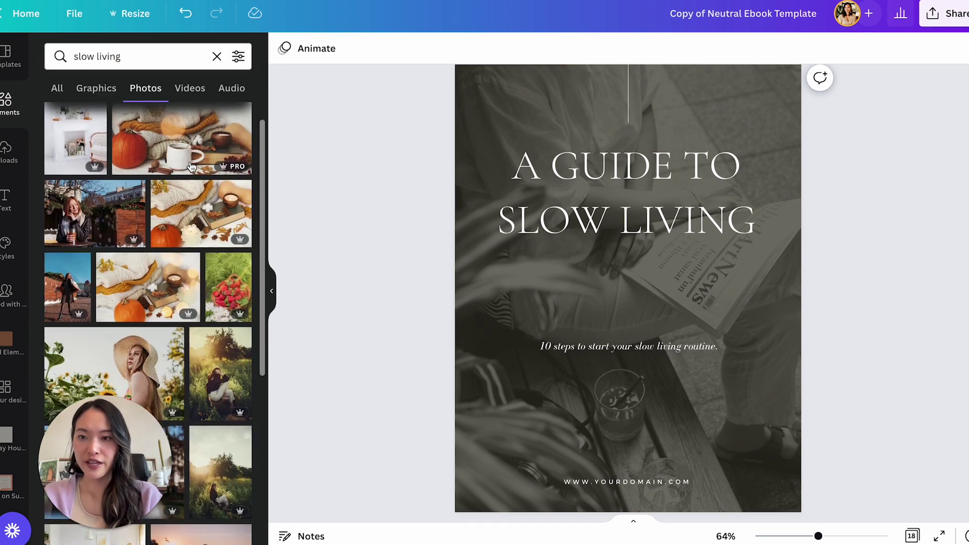
scroll(191, 167, "down", 1)
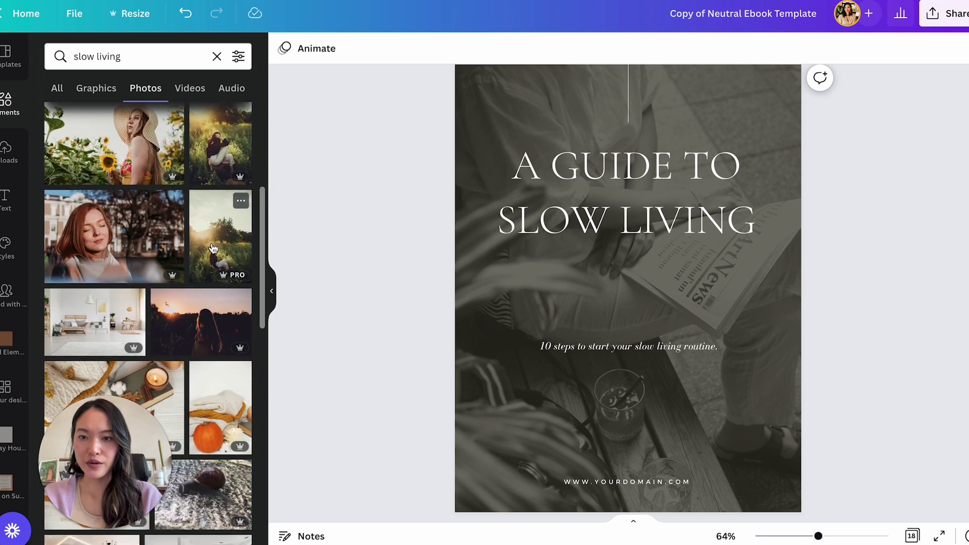
left_click_drag(213, 248, 457, 271)
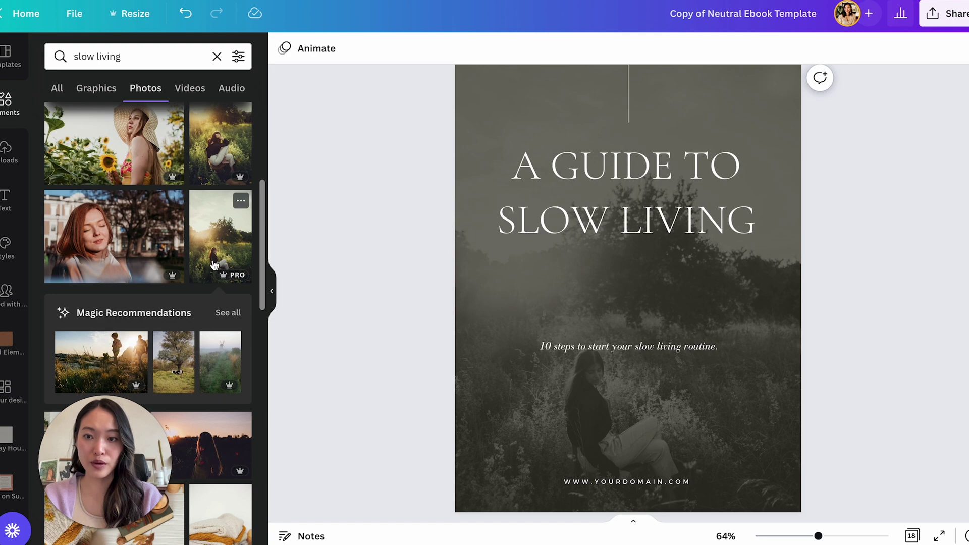
Browse more "slow living" photos, filter them by the Free price option and look through the filtered images.
scroll(215, 265, "down", 6)
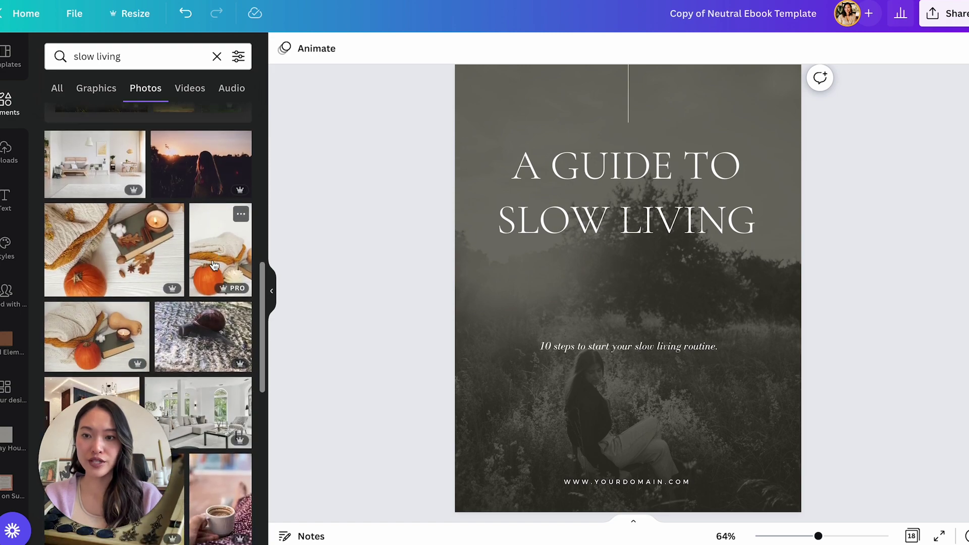
scroll(214, 265, "down", 8)
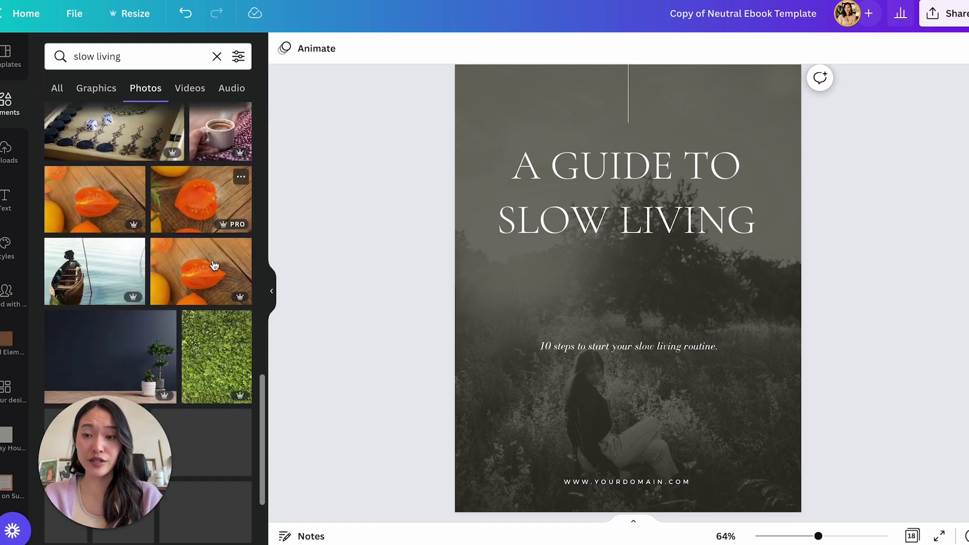
scroll(214, 265, "down", 3)
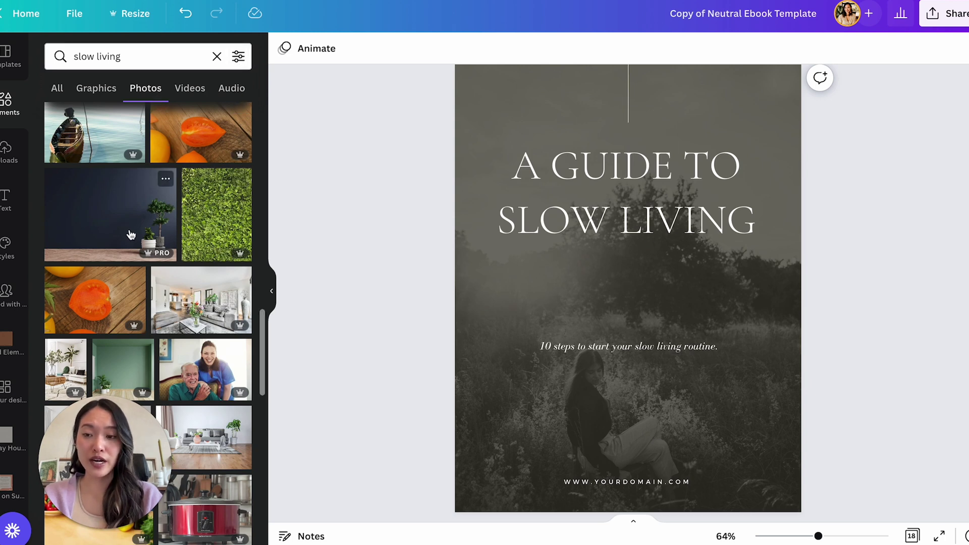
left_click(240, 59)
scroll(130, 238, "down", 2)
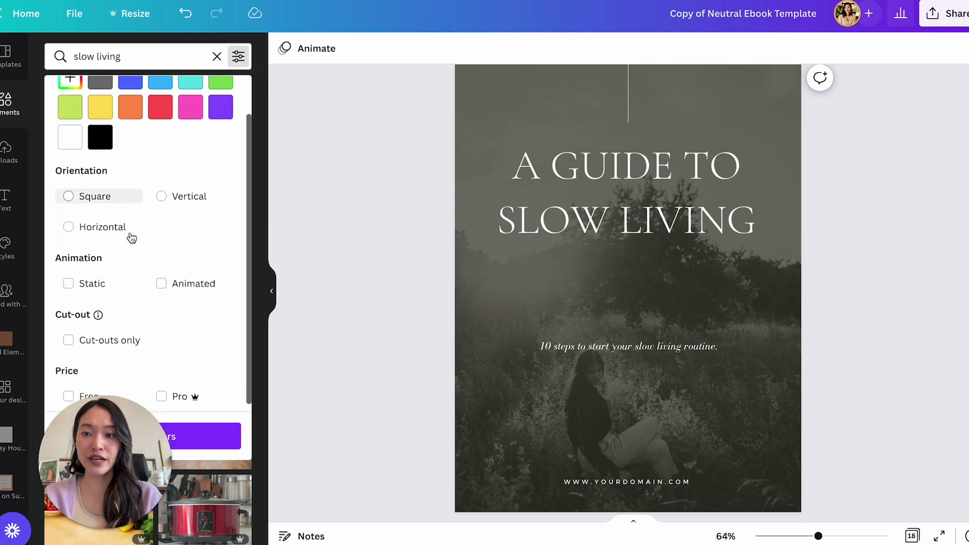
left_click(69, 388)
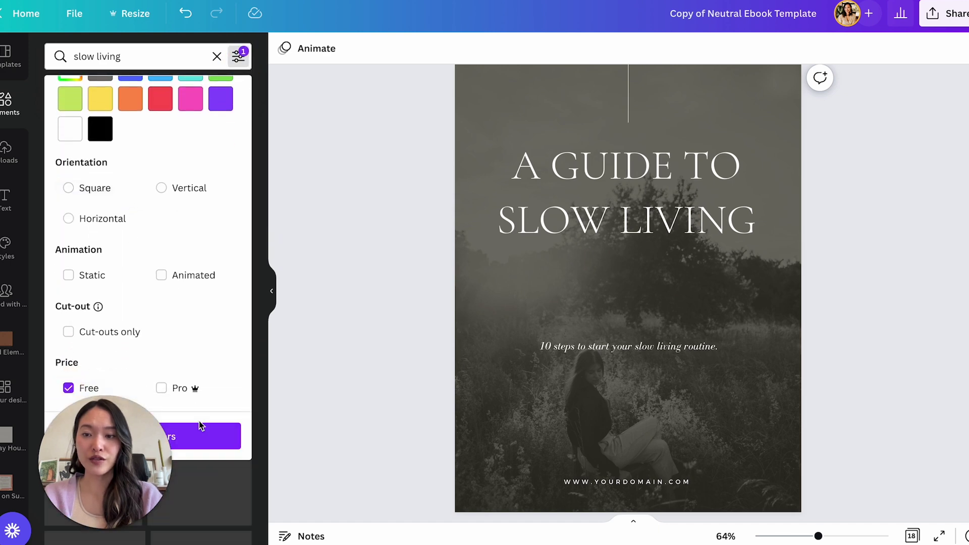
left_click(222, 436)
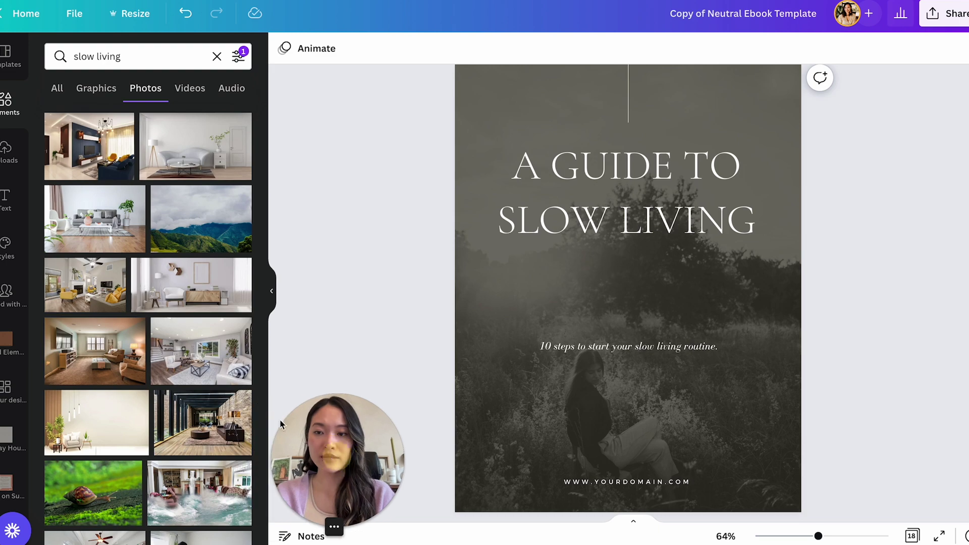
scroll(202, 336, "down", 2)
scroll(202, 336, "down", 6)
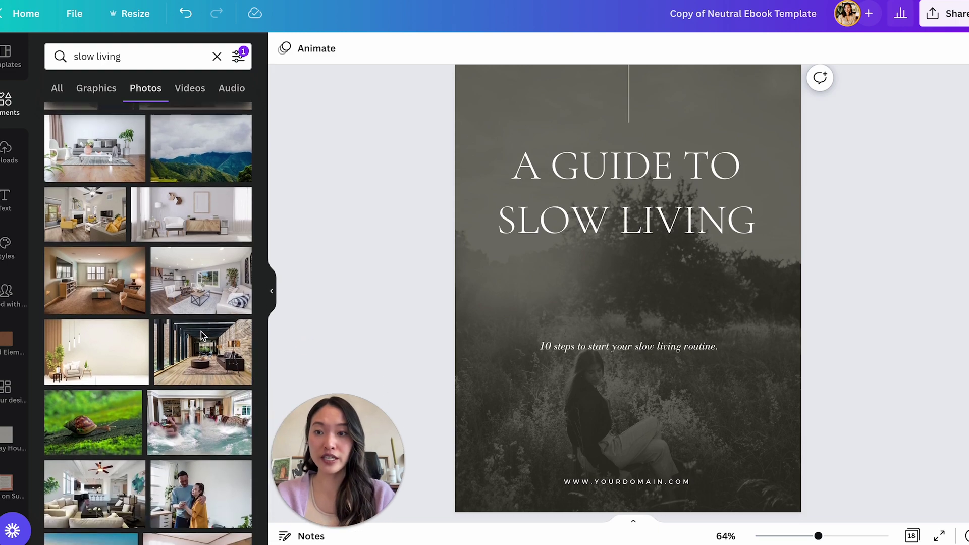
Look further through the free "slow living" photos and set the picture of leafy branches in a woven vase as the cover background.
scroll(202, 335, "down", 5)
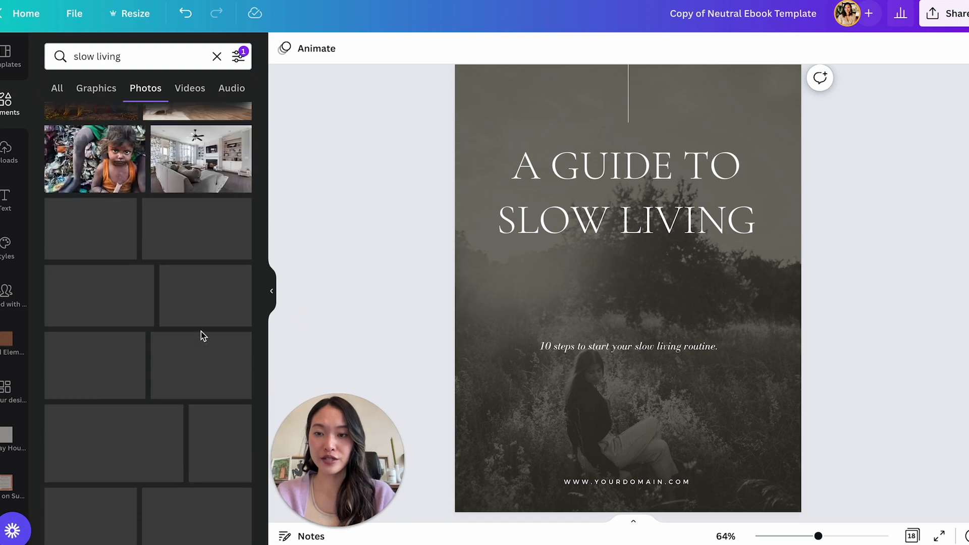
scroll(201, 335, "down", 8)
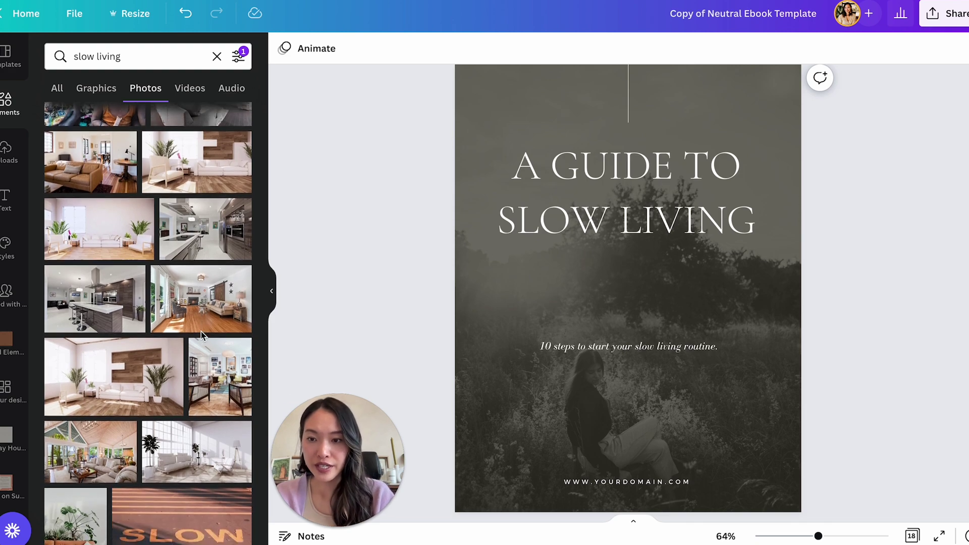
scroll(201, 333, "down", 11)
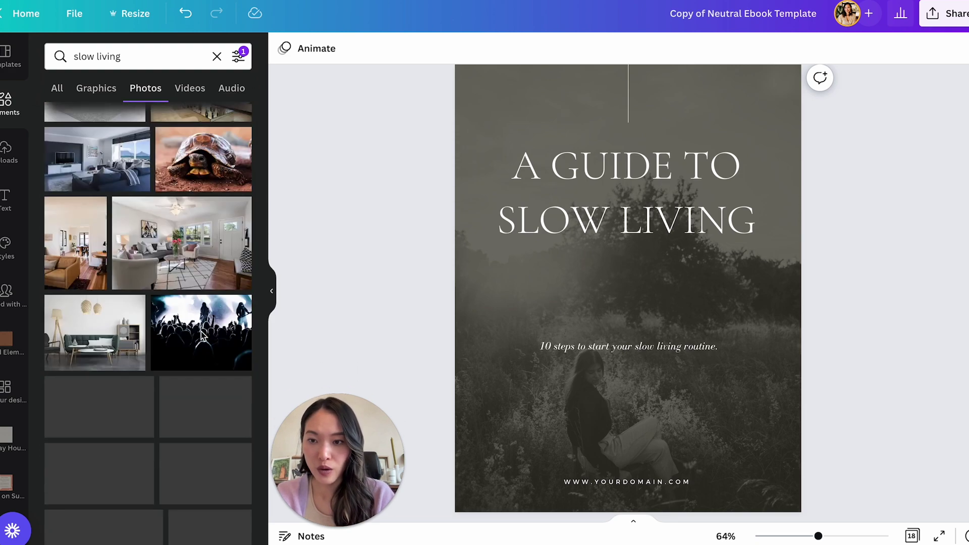
scroll(201, 336, "down", 6)
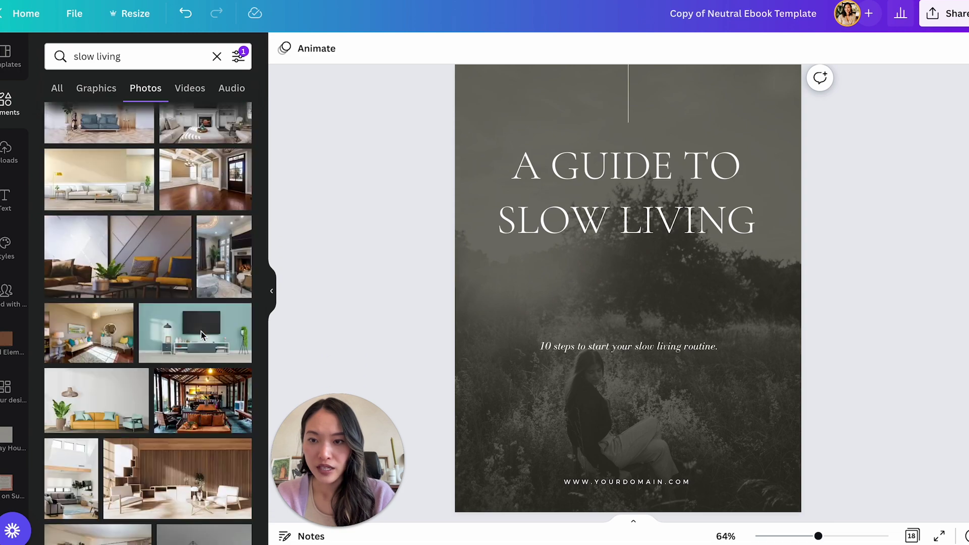
scroll(201, 331, "down", 2)
scroll(201, 332, "down", 7)
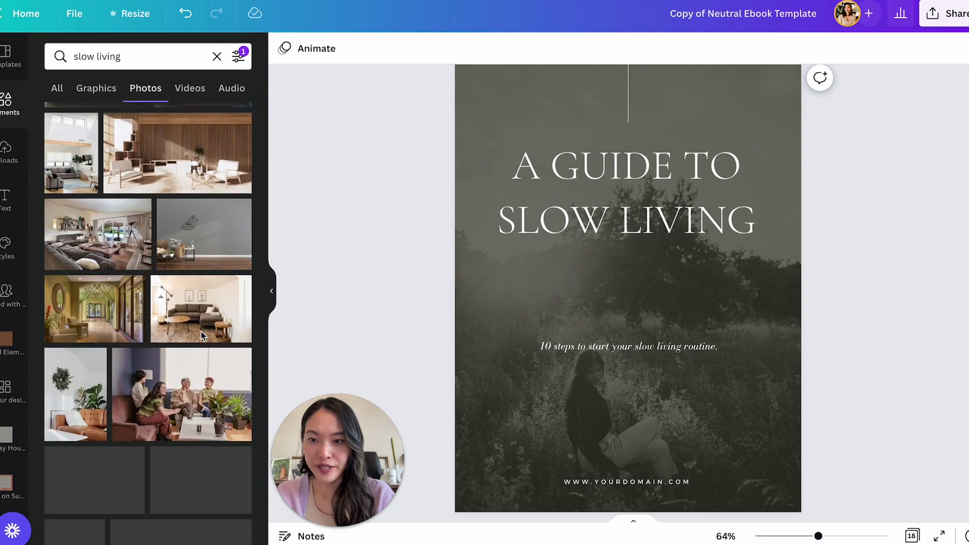
left_click(99, 313)
left_click_drag(107, 319, 463, 435)
left_click_drag(352, 462, 154, 437)
left_click(271, 294)
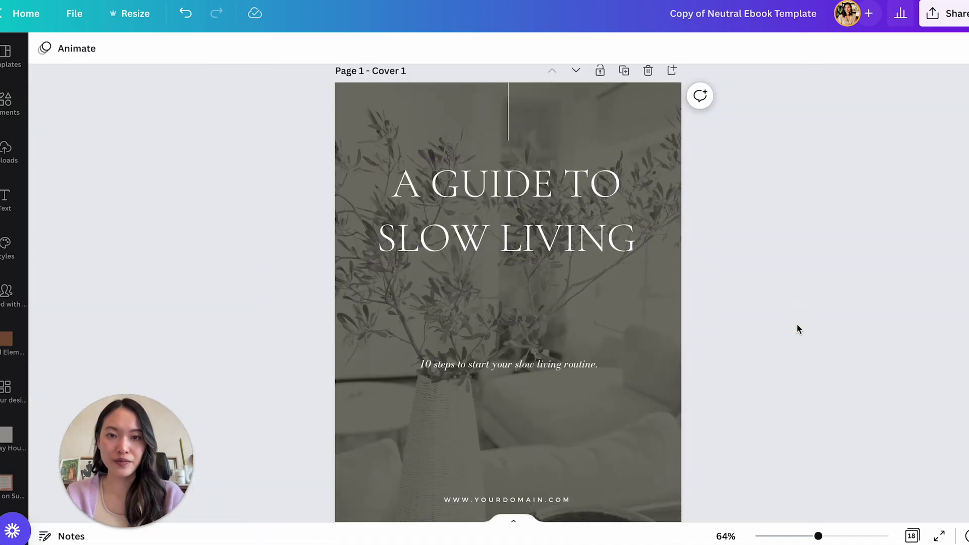
left_click(553, 470)
left_click(552, 470)
double_click(552, 470)
type("w")
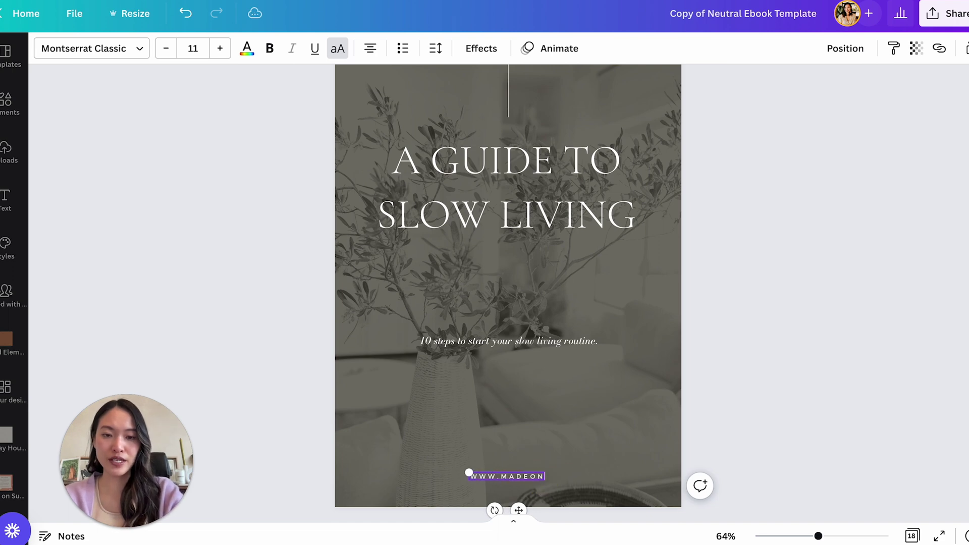
type("ww.madeonsundays.com")
left_click(881, 445)
left_click(527, 477)
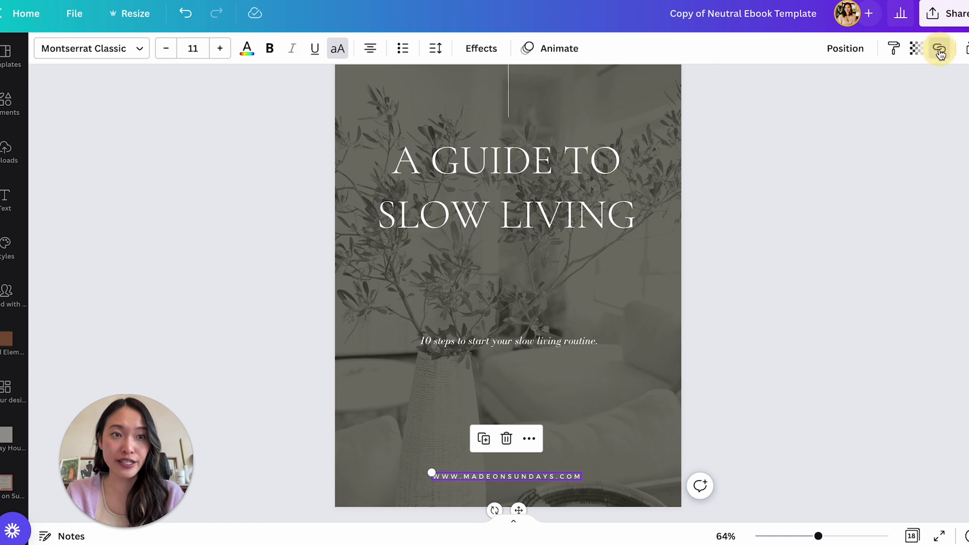
left_click(940, 53)
type("http://www.madeonsundays.com")
key("Return")
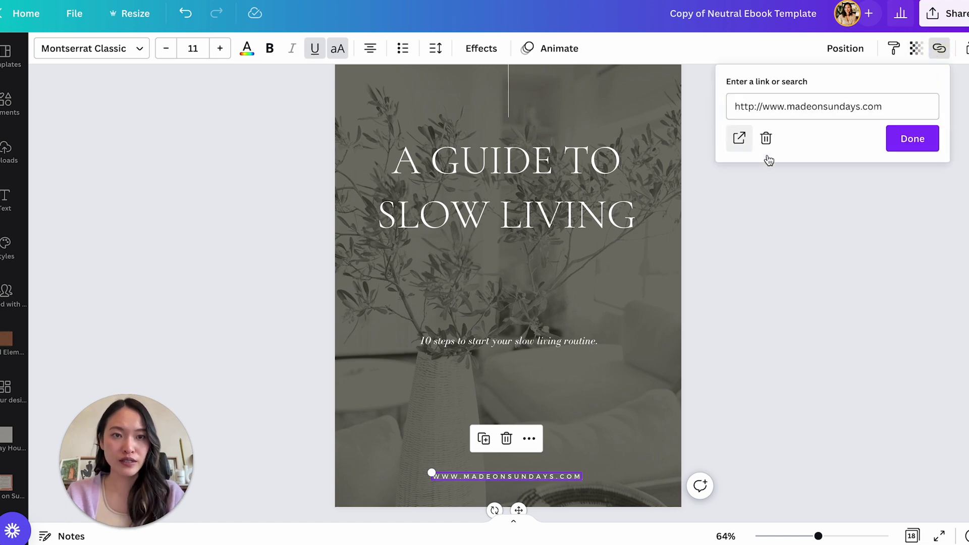
Increase the font size of the cover's italic subtitle to 23.5.
scroll(850, 232, "up", 1)
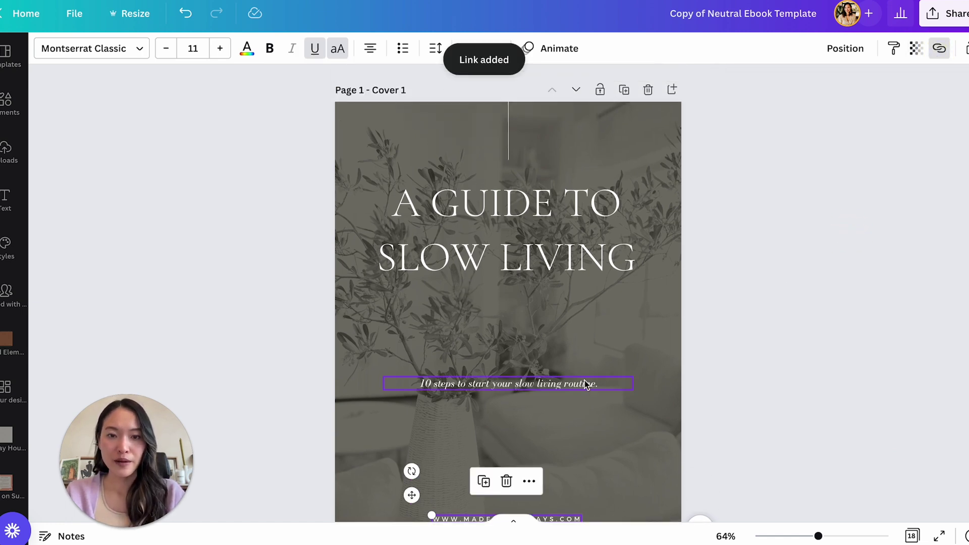
left_click(592, 385)
left_click(220, 48)
left_click(221, 48)
left_click(221, 49)
left_click(220, 49)
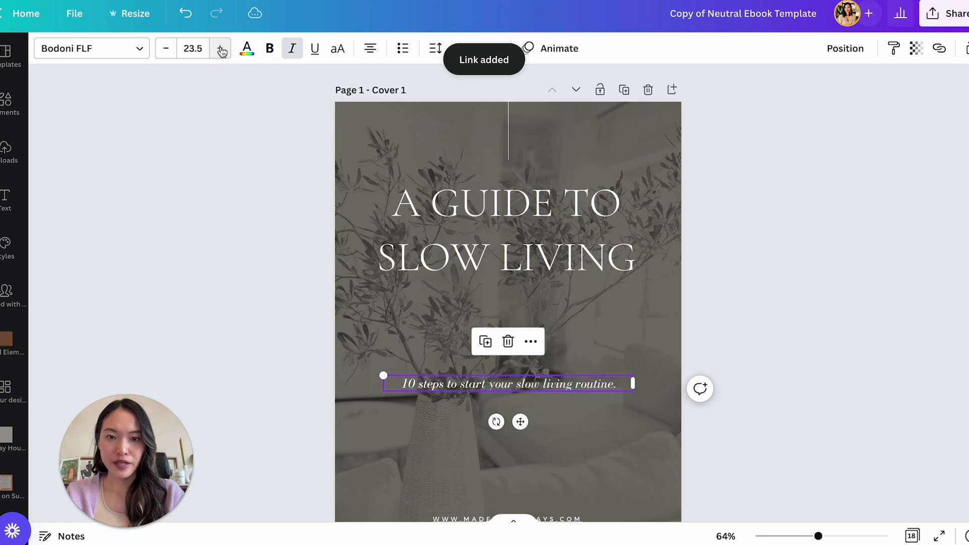
left_click(877, 254)
Compare the two table of contents layouts and delete the Table of contents 1 page.
scroll(875, 257, "down", 1)
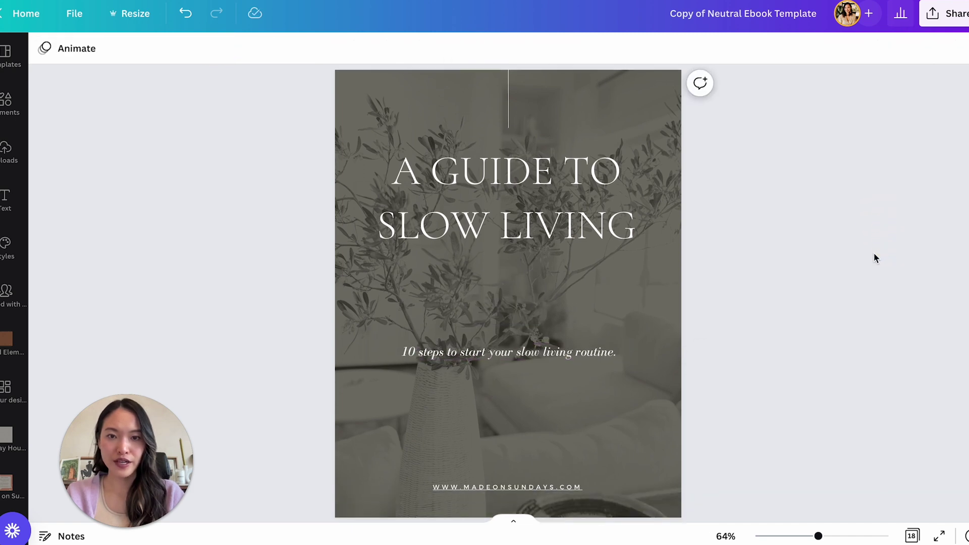
scroll(876, 258, "down", 10)
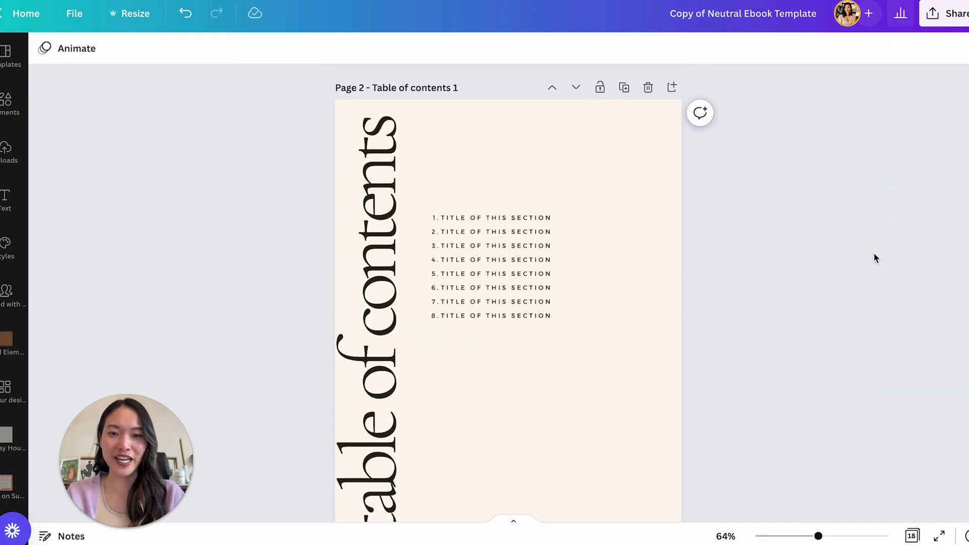
scroll(875, 258, "down", 1)
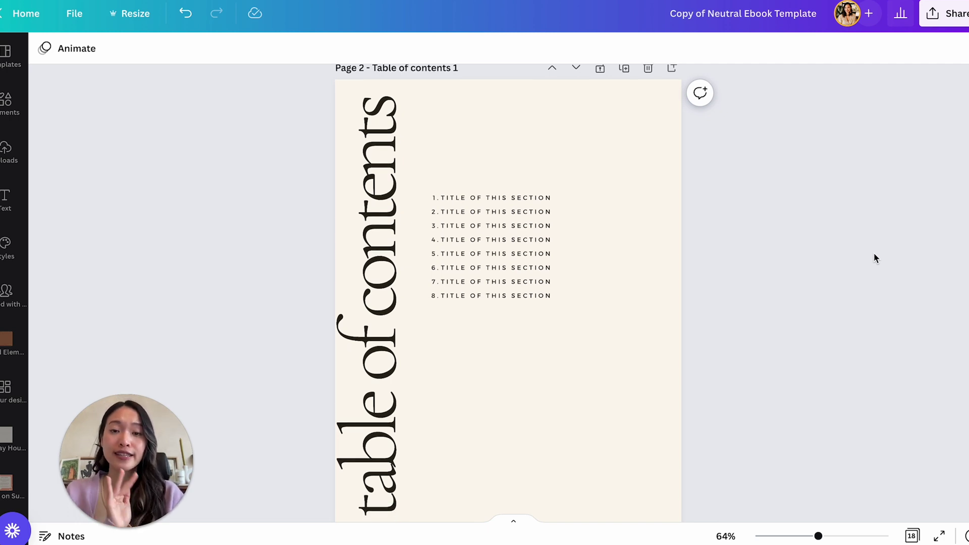
scroll(875, 258, "down", 1)
scroll(516, 305, "down", 6)
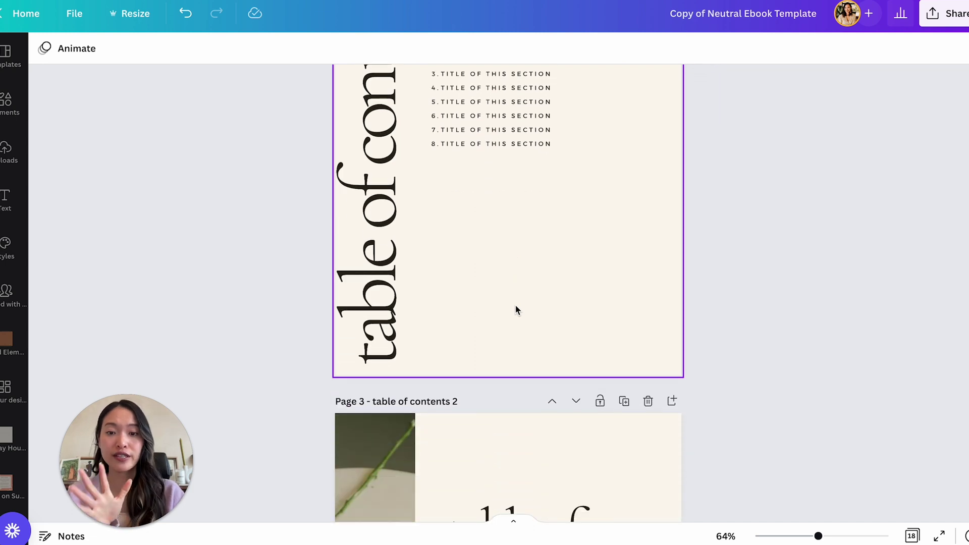
scroll(516, 305, "down", 2)
scroll(519, 298, "up", 7)
scroll(525, 282, "down", 6)
scroll(620, 418, "up", 5)
left_click(596, 441)
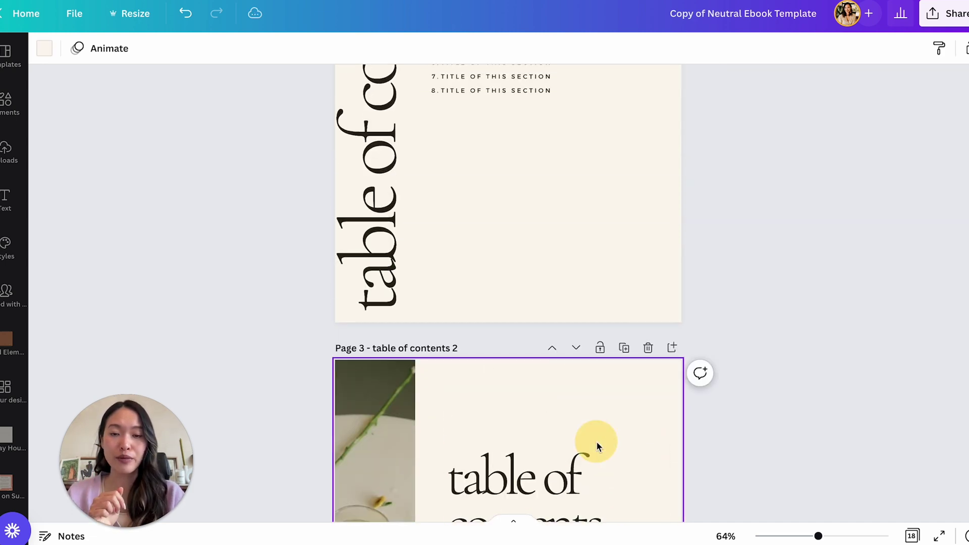
scroll(597, 442, "down", 6)
scroll(596, 443, "down", 1)
scroll(591, 346, "up", 6)
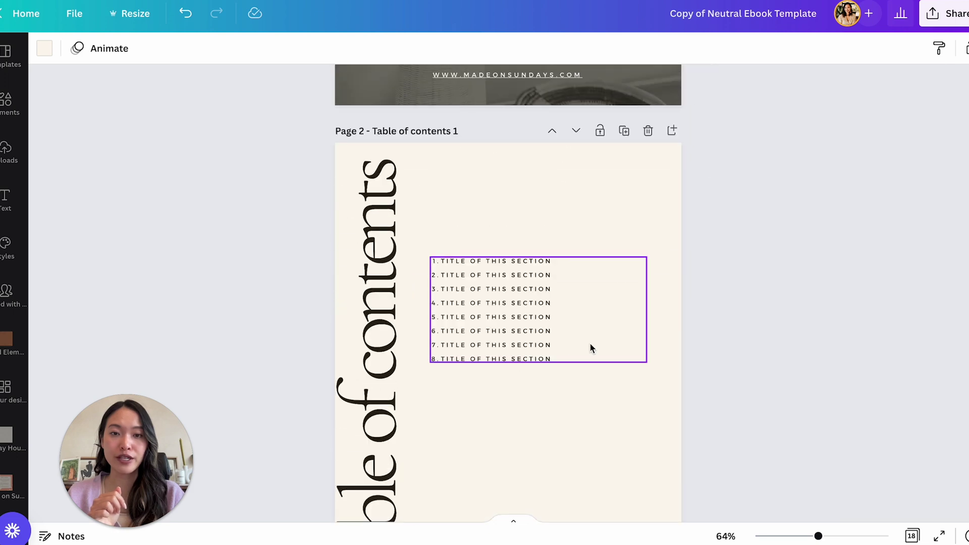
left_click(646, 131)
Compare the first two section header layouts and delete the "a little about me" page.
scroll(699, 286, "down", 6)
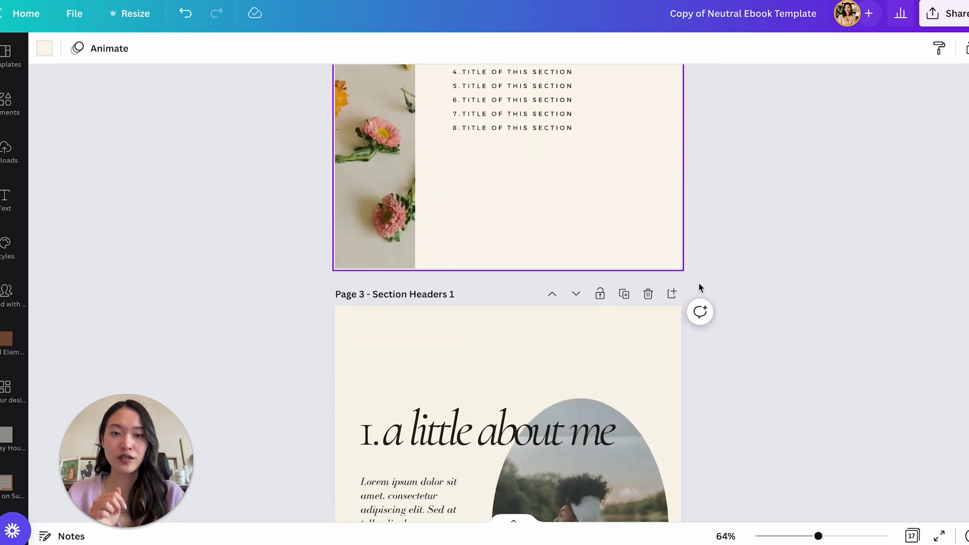
scroll(468, 357, "down", 3)
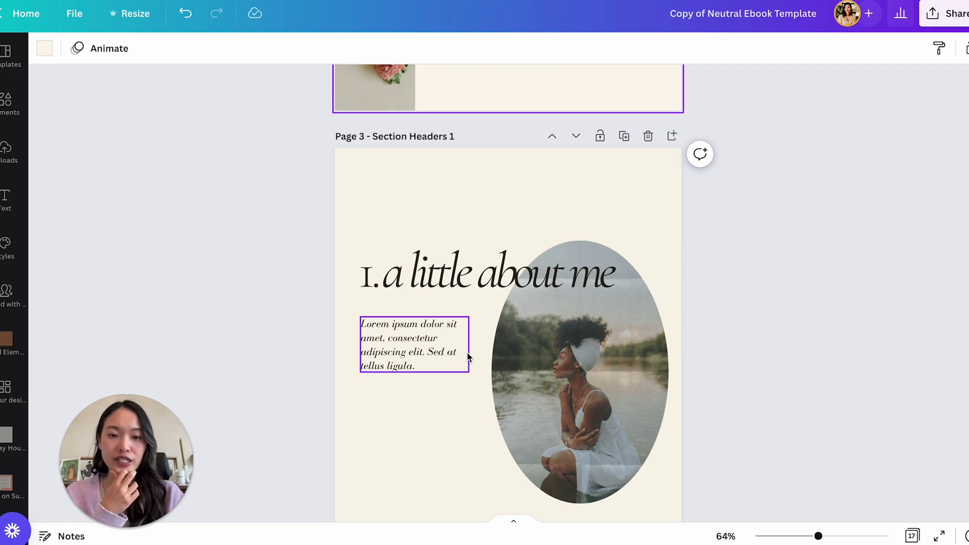
scroll(468, 357, "down", 2)
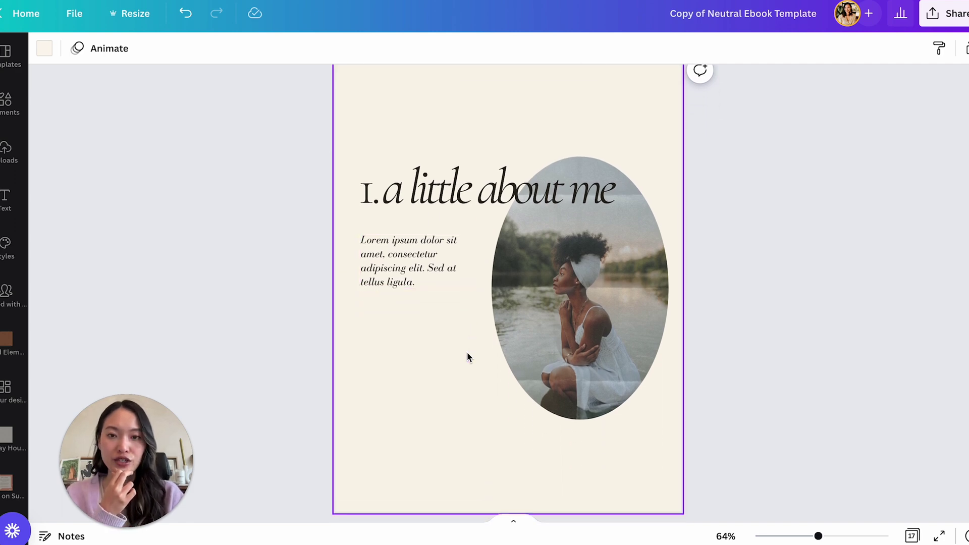
scroll(410, 377, "down", 9)
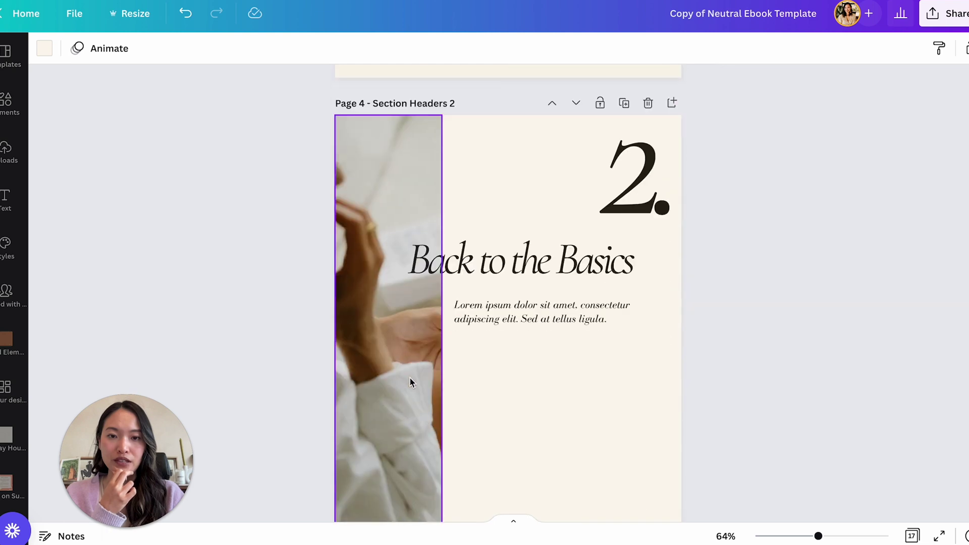
scroll(410, 377, "up", 10)
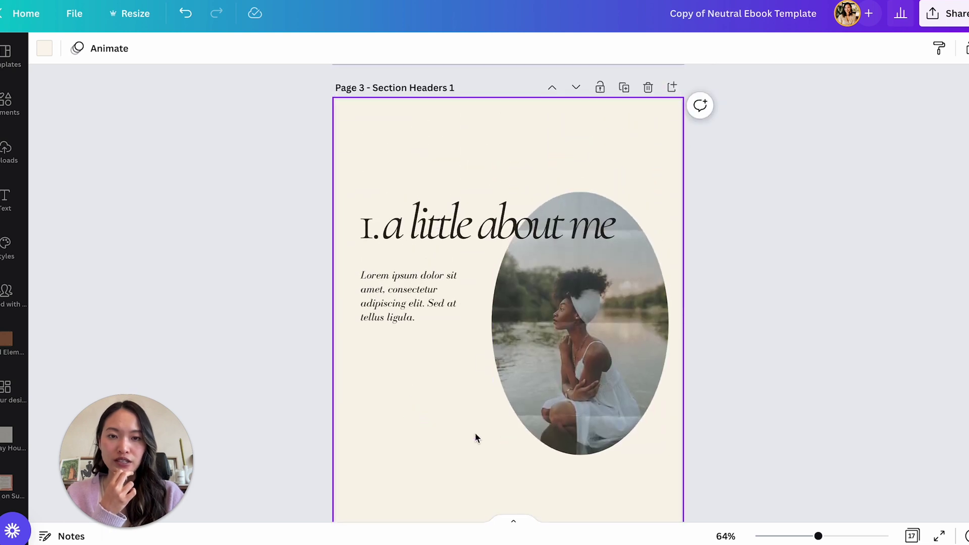
scroll(475, 432, "down", 10)
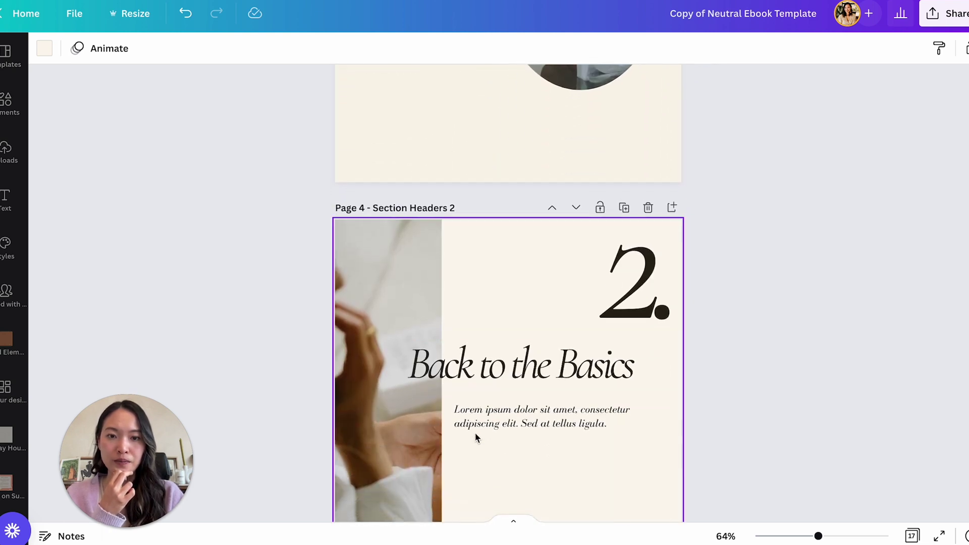
scroll(615, 459, "down", 1)
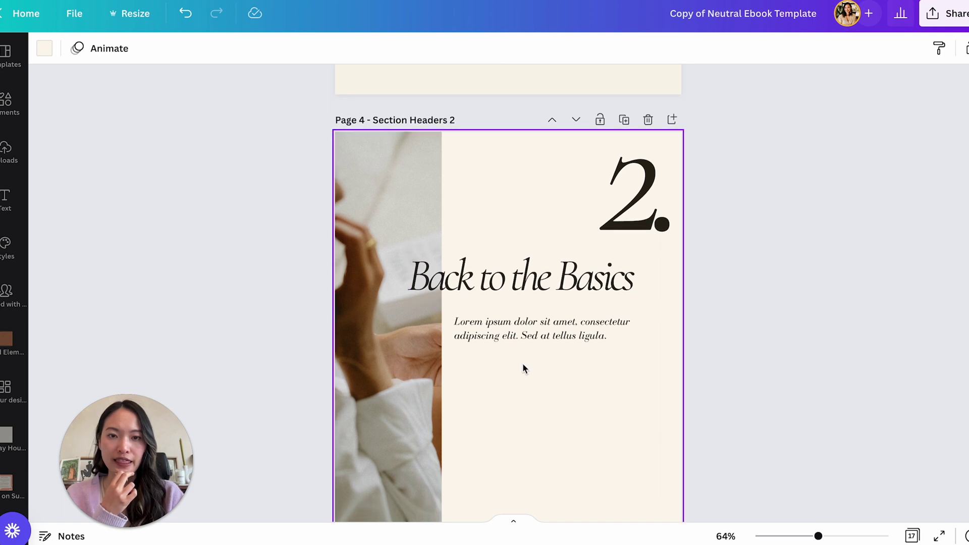
scroll(520, 384, "up", 6)
scroll(523, 369, "up", 3)
left_click(620, 158)
left_click(648, 94)
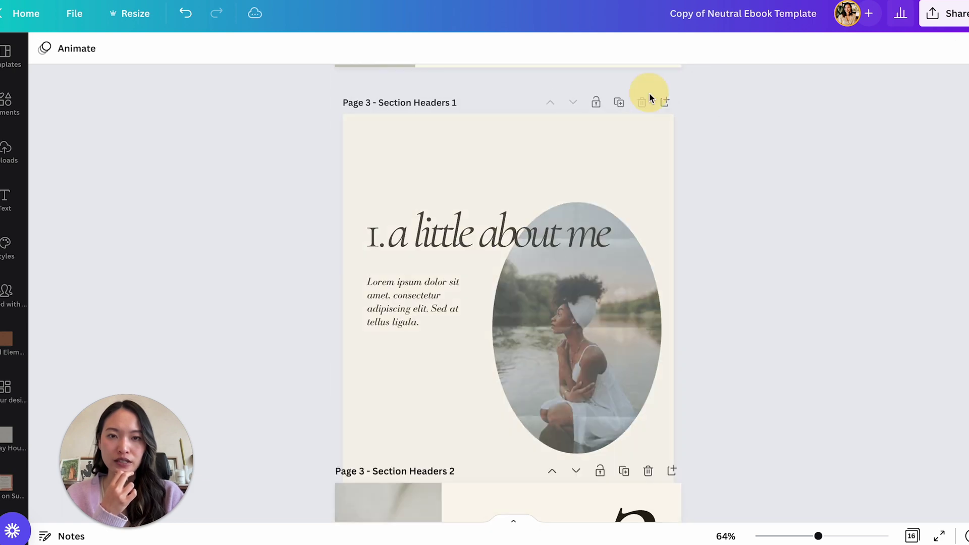
Change the large section number on the "Back to the Basics" page to 1.
double_click(652, 185)
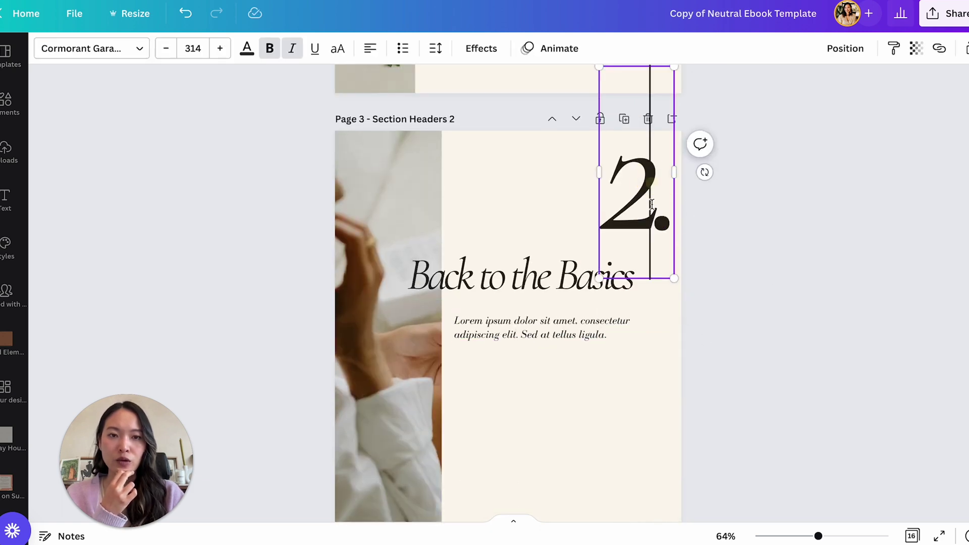
key("BackSpace")
type("1")
left_click(859, 274)
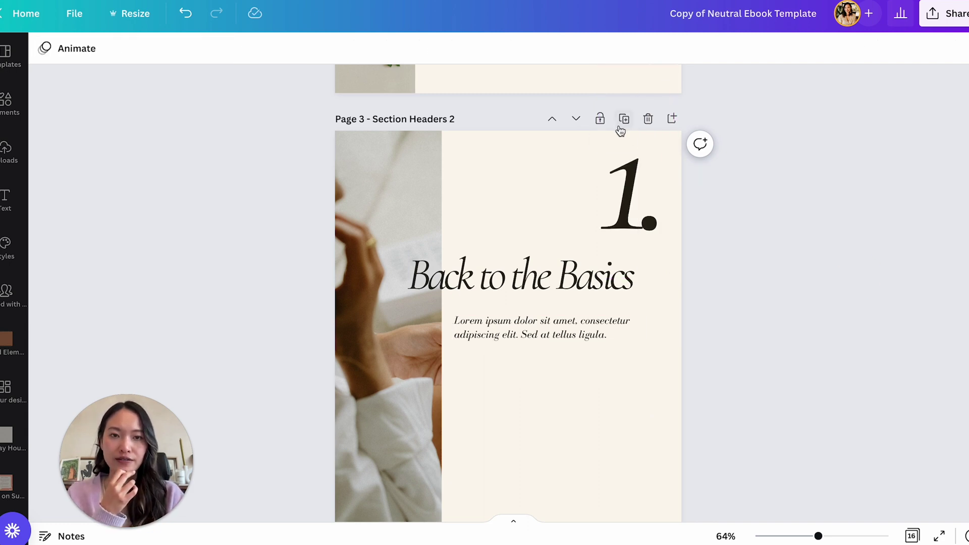
Replace the "Back to the Basics" heading with "About Slow Living.".
left_click(513, 292)
left_click(513, 289)
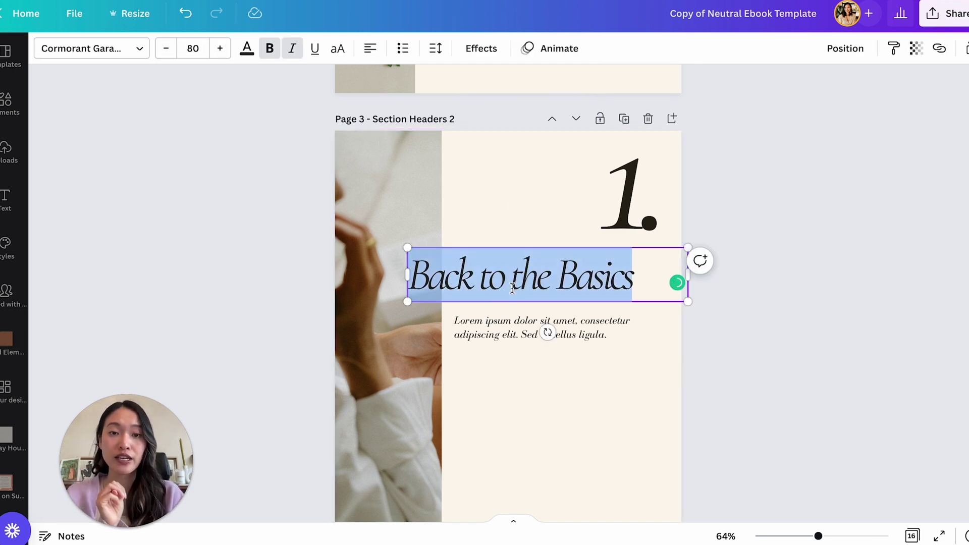
type("About Slow Living")
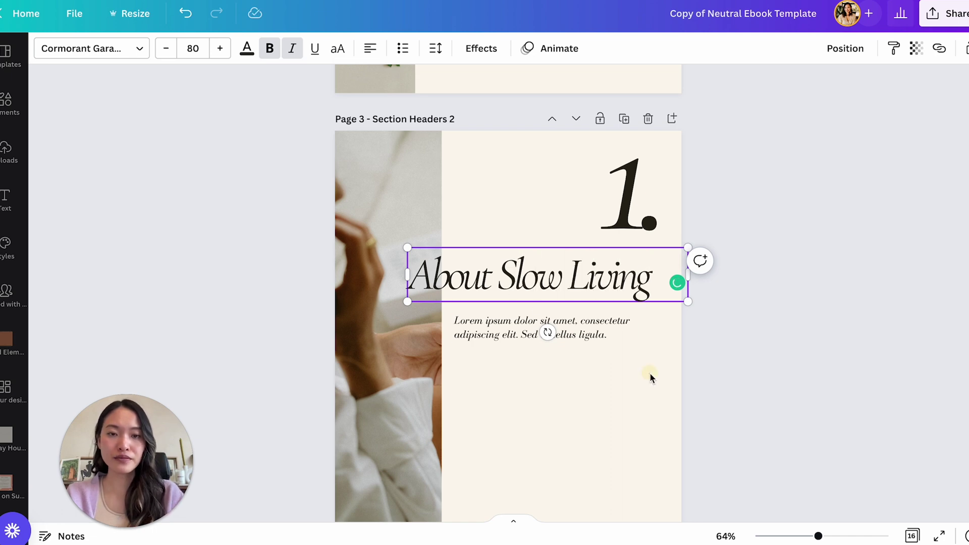
left_click(650, 374)
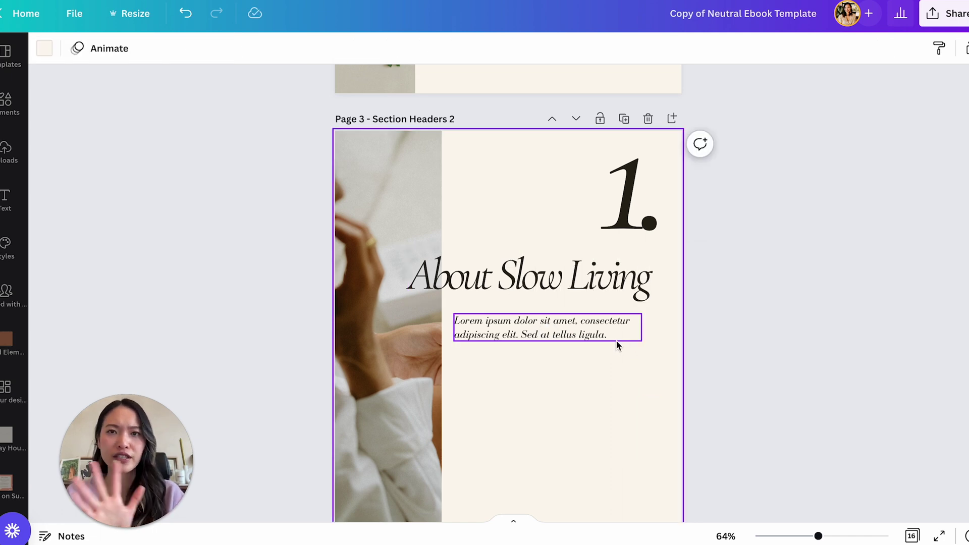
Duplicate the "About Slow Living" section header page and change the copy's section number to 2.
left_click(625, 119)
left_click(625, 210)
double_click(625, 211)
type("2.")
Replace the heading on the section 2 page with "10 Steps to Slow Living" and shrink it to fit on one line.
left_click(536, 275)
double_click(537, 279)
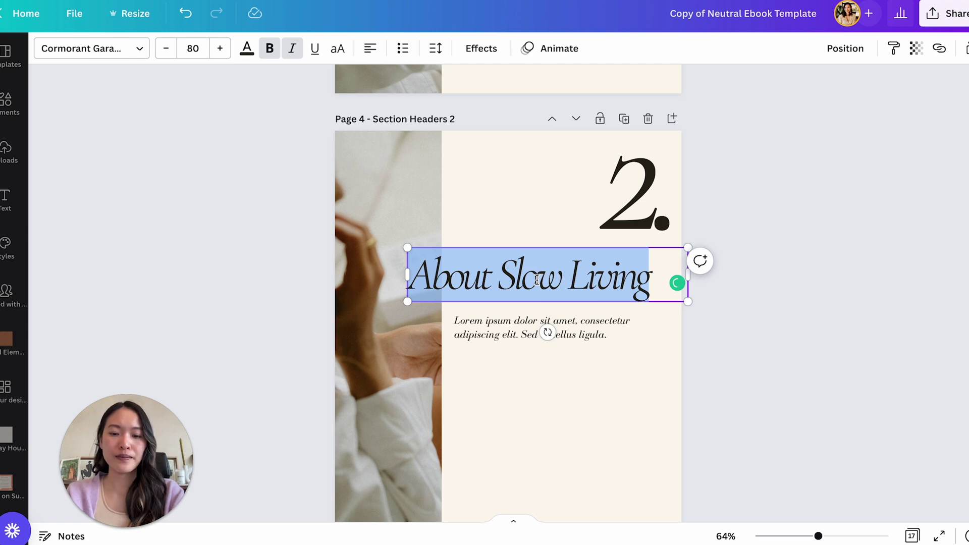
type("I")
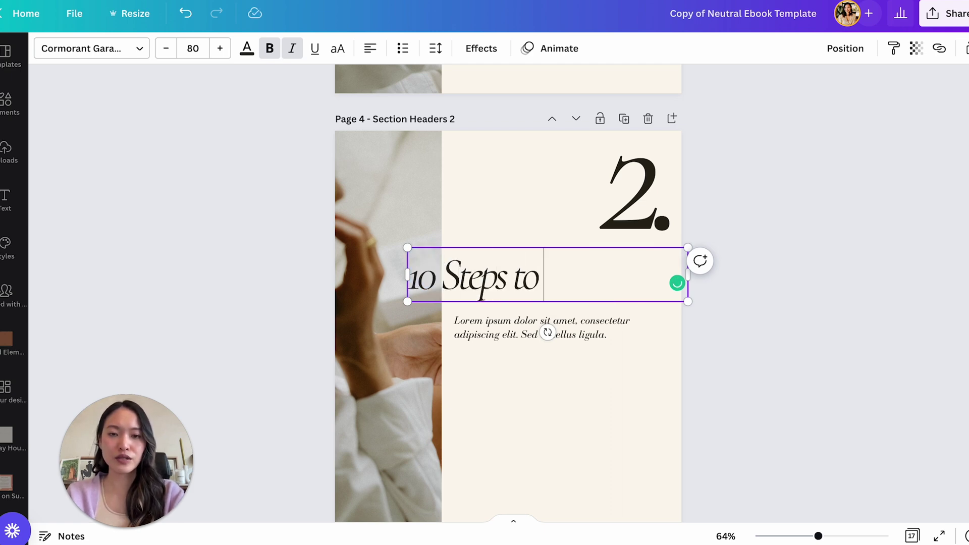
type("0 Steps to Slow Living")
left_click(733, 363)
left_click(580, 260)
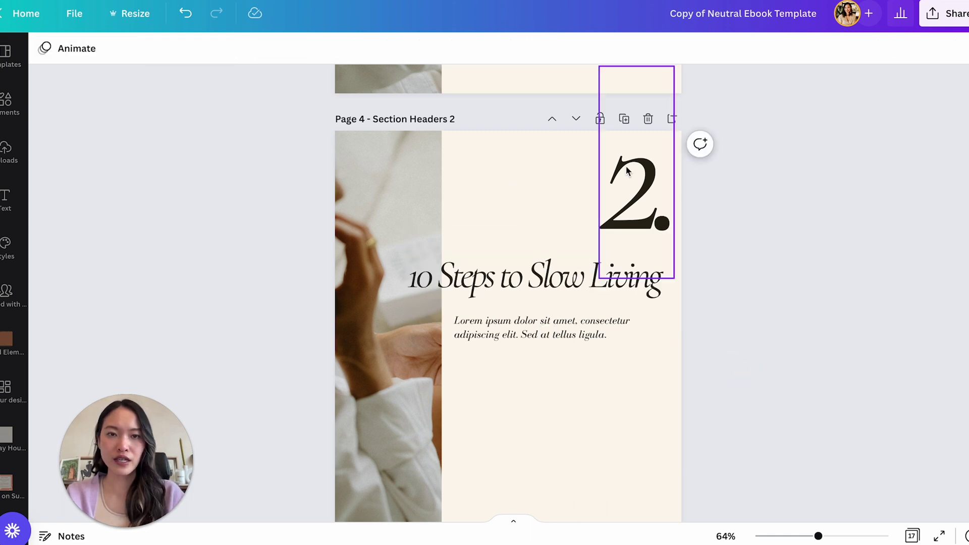
Duplicate the "10 Steps to Slow Living" section header page and change the copy's section number to 3.
left_click(624, 118)
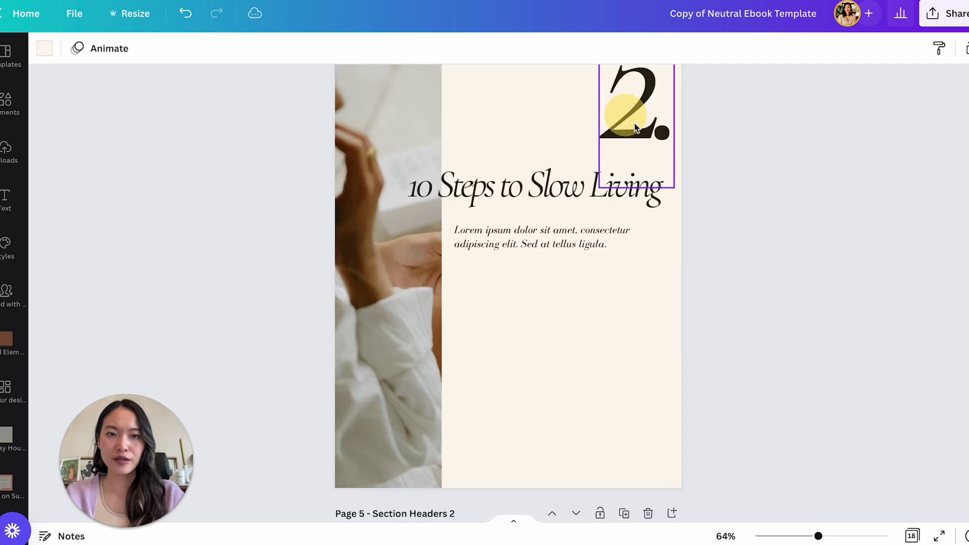
double_click(632, 195)
key("BackSpace")
type("3")
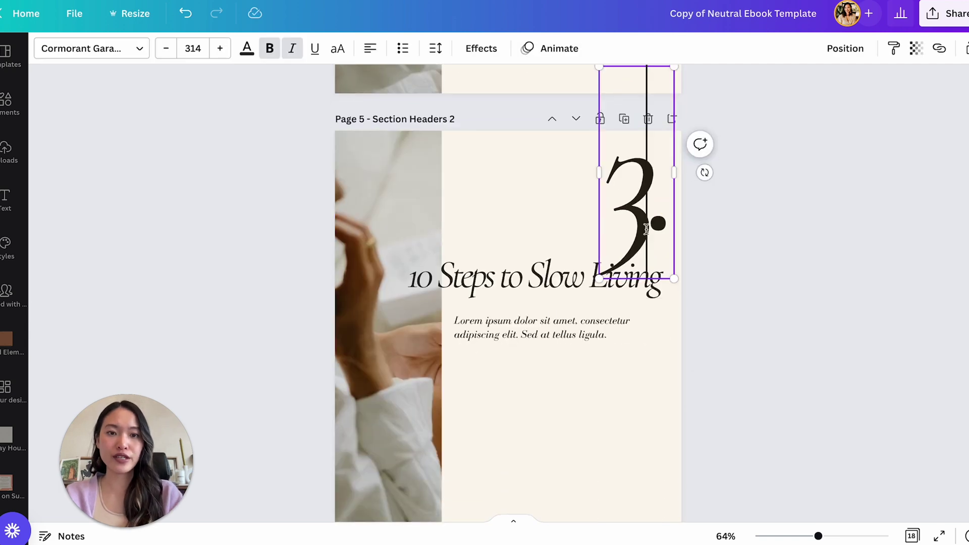
Shrink the section number 3 slightly and move it up so it sits clear above the heading.
left_click(532, 285)
left_click(650, 197)
left_click_drag(642, 210, 642, 198)
left_click(175, 50)
Replace the heading on the section 3 page with "Additional Resources".
double_click(505, 277)
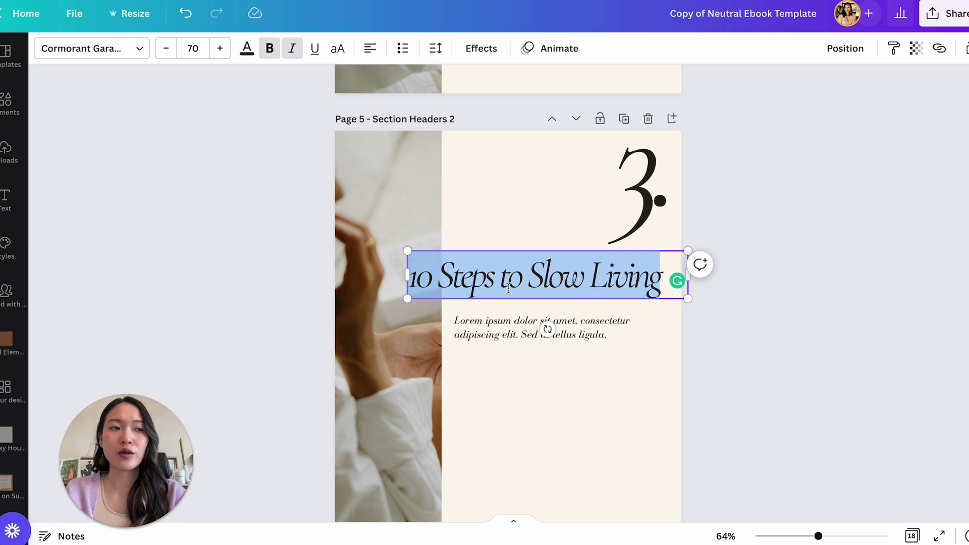
type("A")
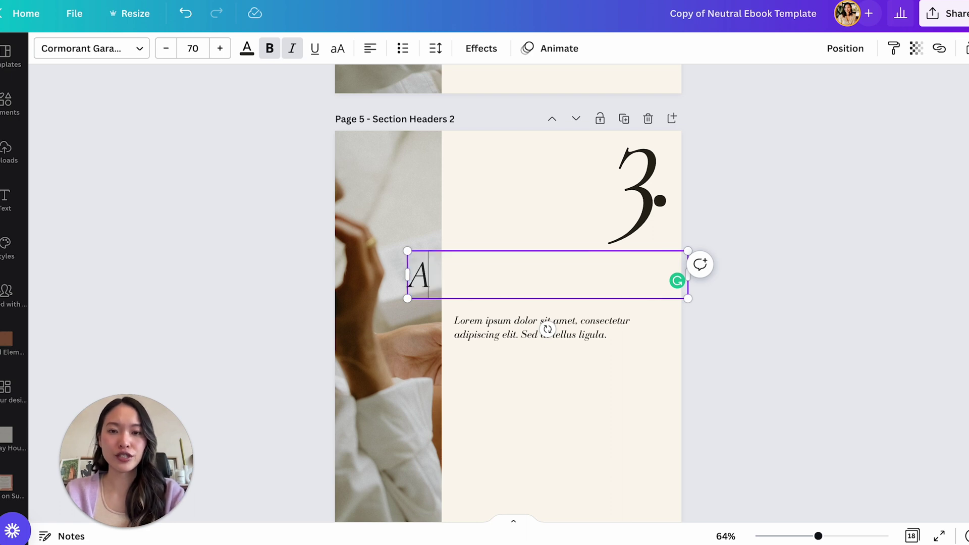
type("dditional Resources")
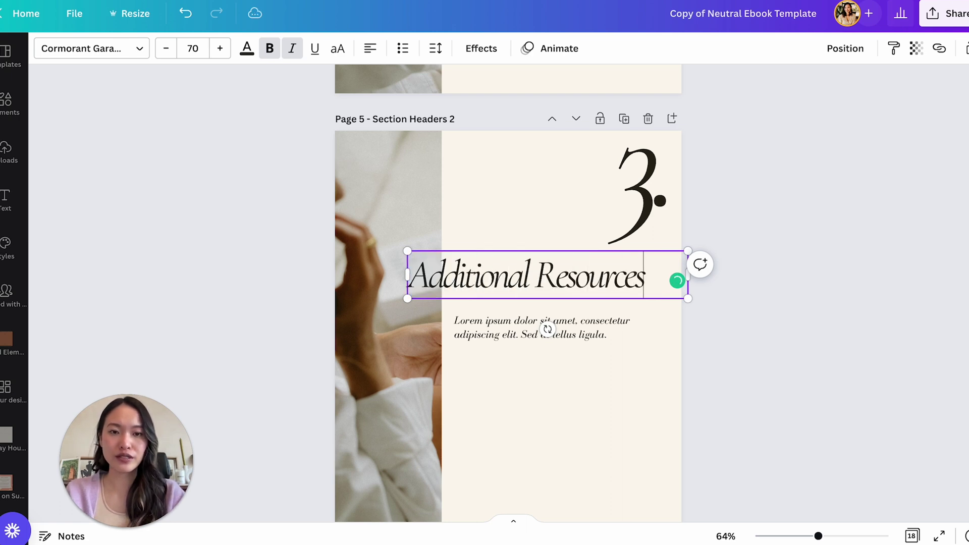
left_click(824, 347)
Look through the numbered section header pages and the first content pages that follow them.
scroll(537, 371, "up", 15)
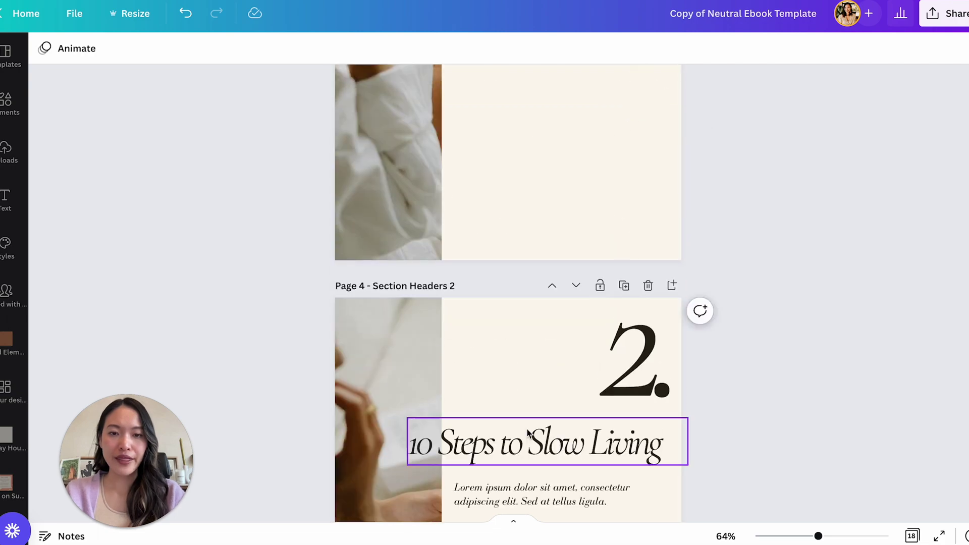
scroll(527, 434, "up", 3)
left_click(548, 309)
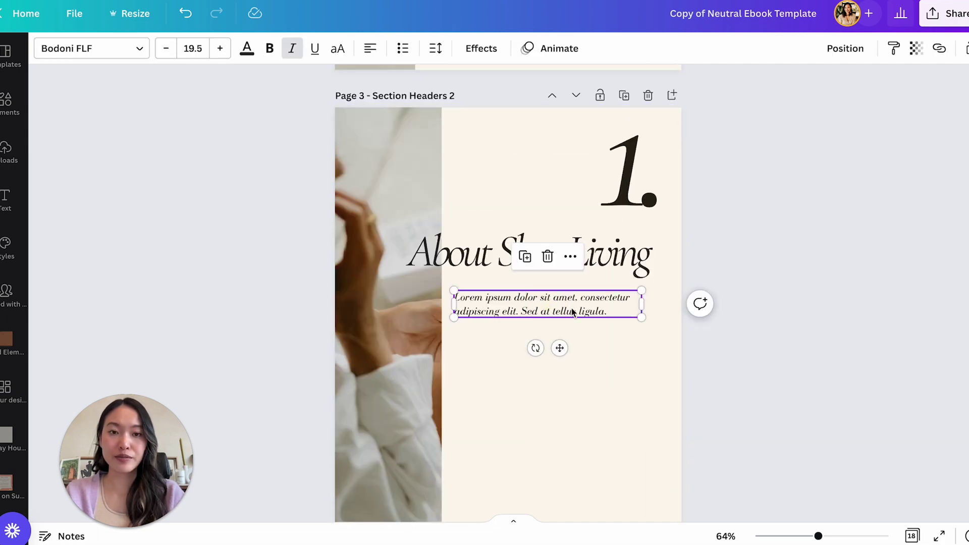
scroll(571, 308, "down", 20)
scroll(572, 308, "down", 3)
left_click(671, 365)
scroll(671, 366, "up", 2)
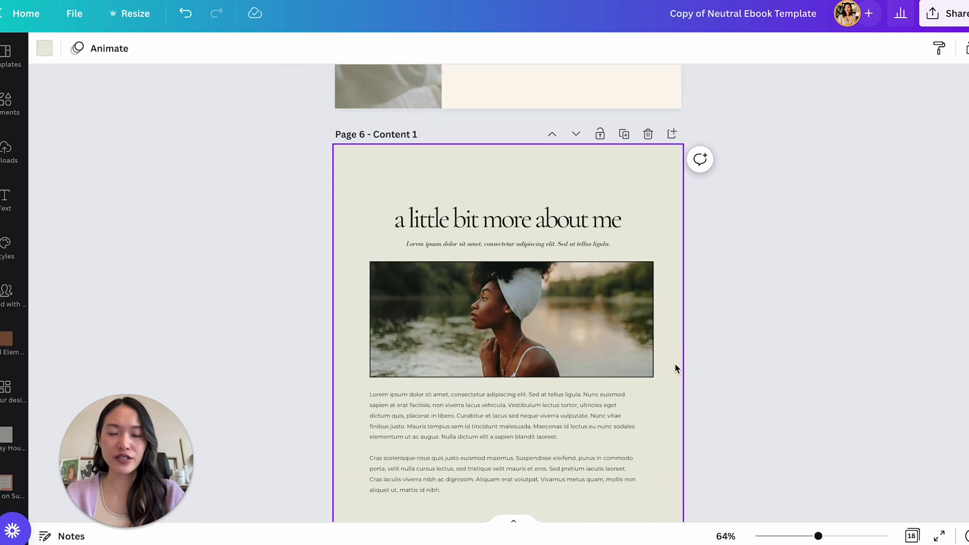
scroll(697, 360, "down", 10)
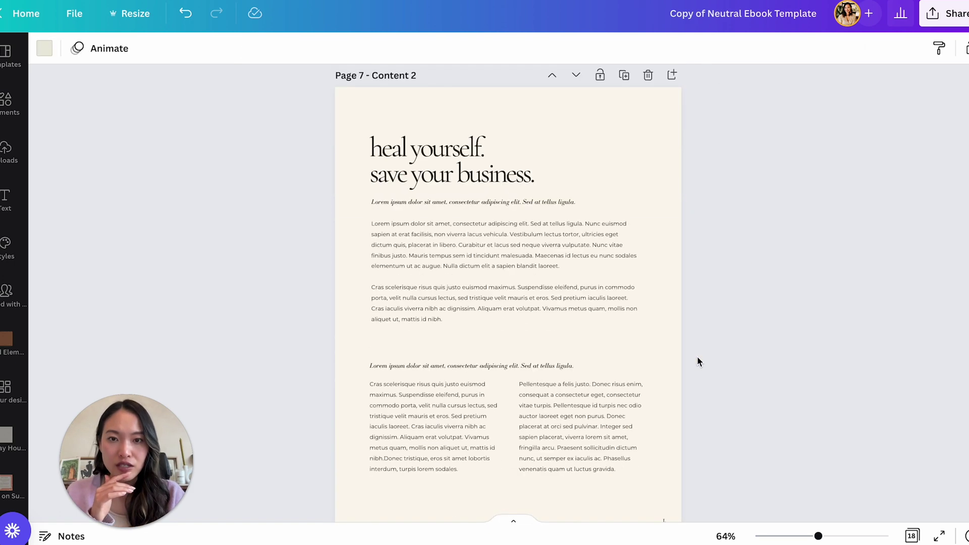
scroll(698, 360, "up", 7)
scroll(698, 357, "up", 2)
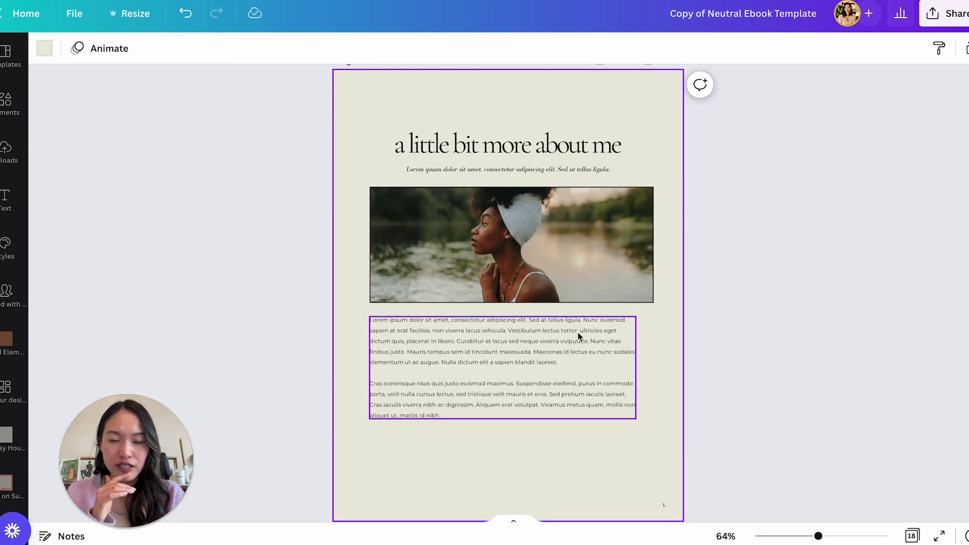
In the overview of all pages, move the "a little bit more about me" page directly after the "About Slow Living" section header.
left_click(912, 536)
scroll(836, 277, "down", 8)
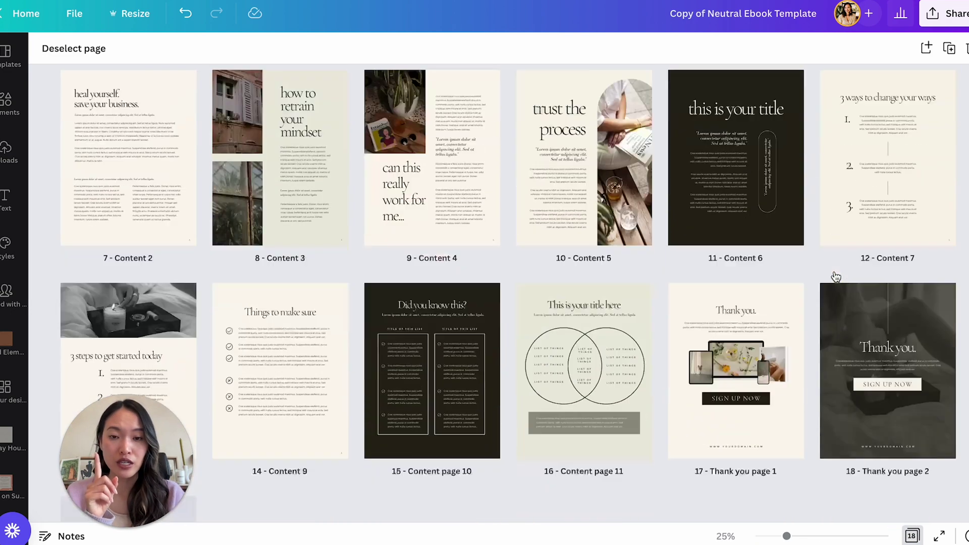
scroll(836, 277, "up", 7)
scroll(836, 277, "up", 1)
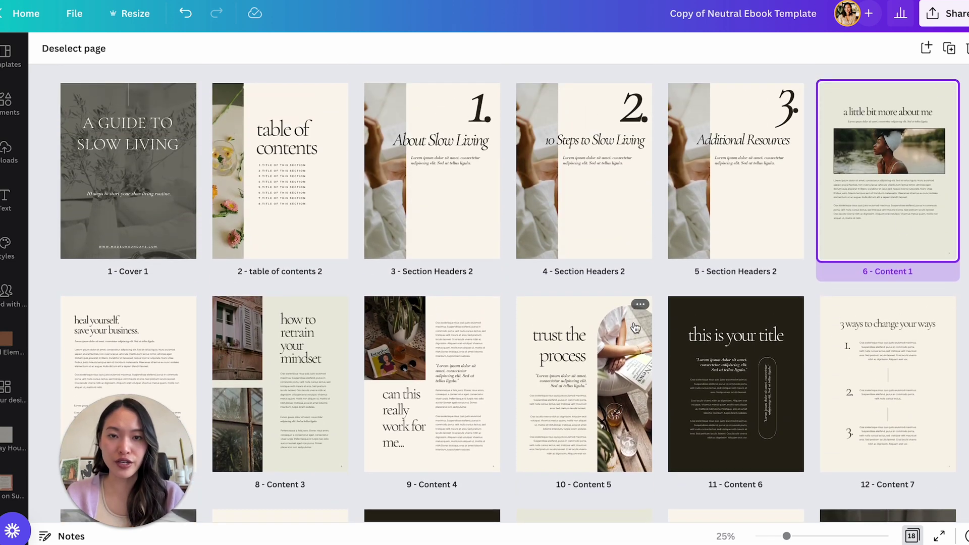
left_click_drag(879, 170, 589, 251)
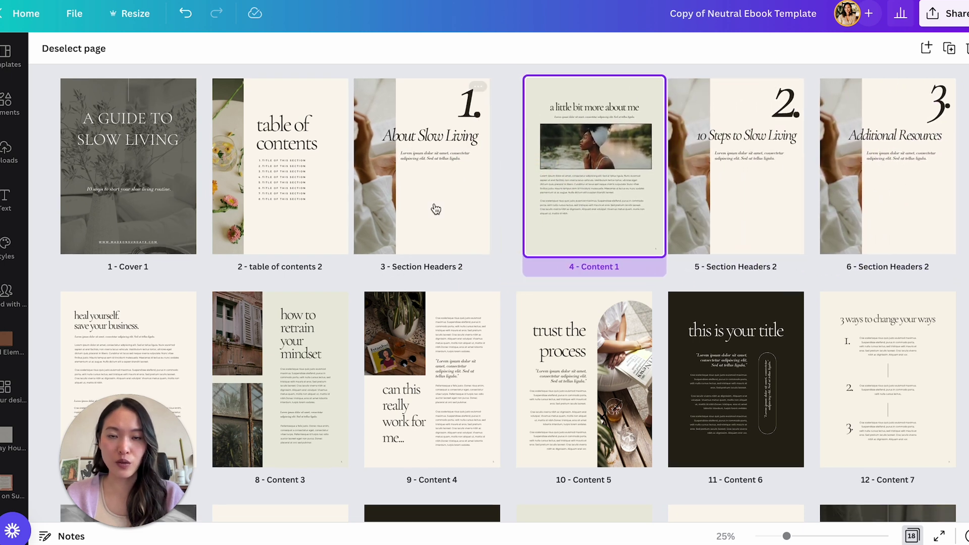
Change the number in the cover subtitle so it reads "3 steps to start your slow living routine.".
scroll(451, 184, "down", 1)
scroll(450, 182, "down", 1)
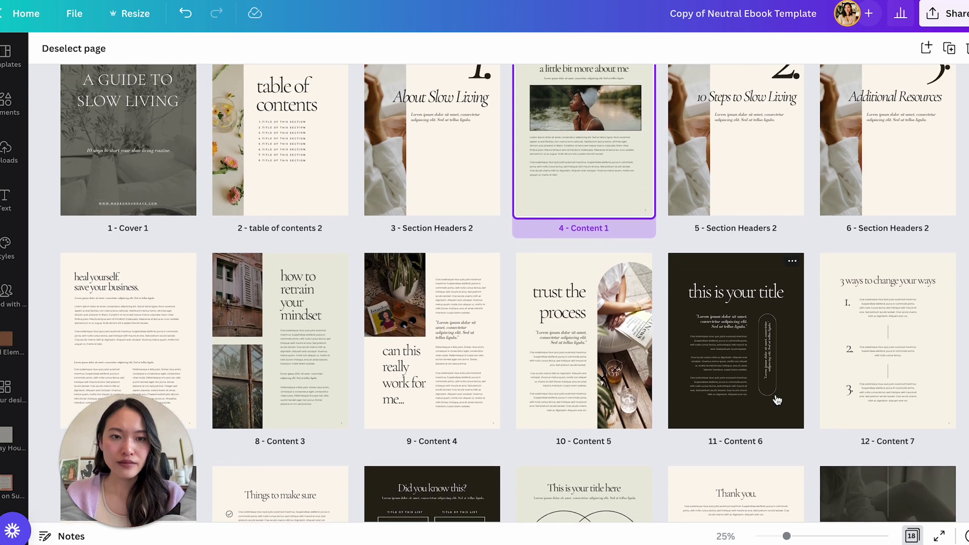
scroll(584, 335, "down", 5)
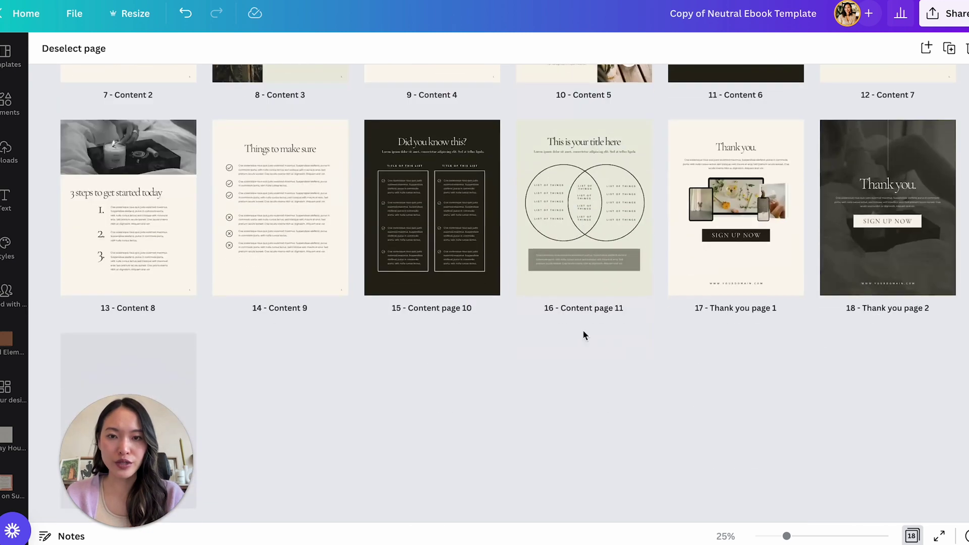
scroll(585, 335, "up", 6)
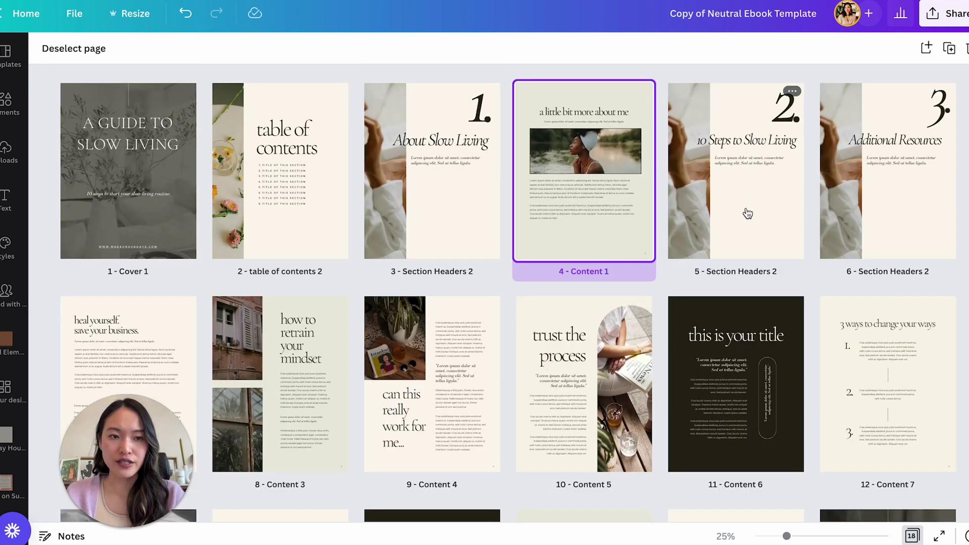
scroll(748, 214, "down", 1)
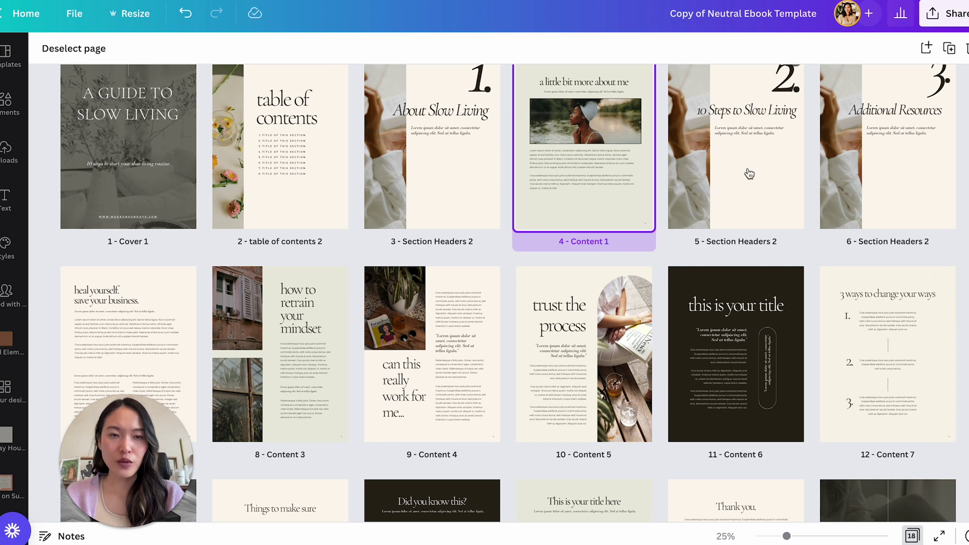
left_click(100, 183)
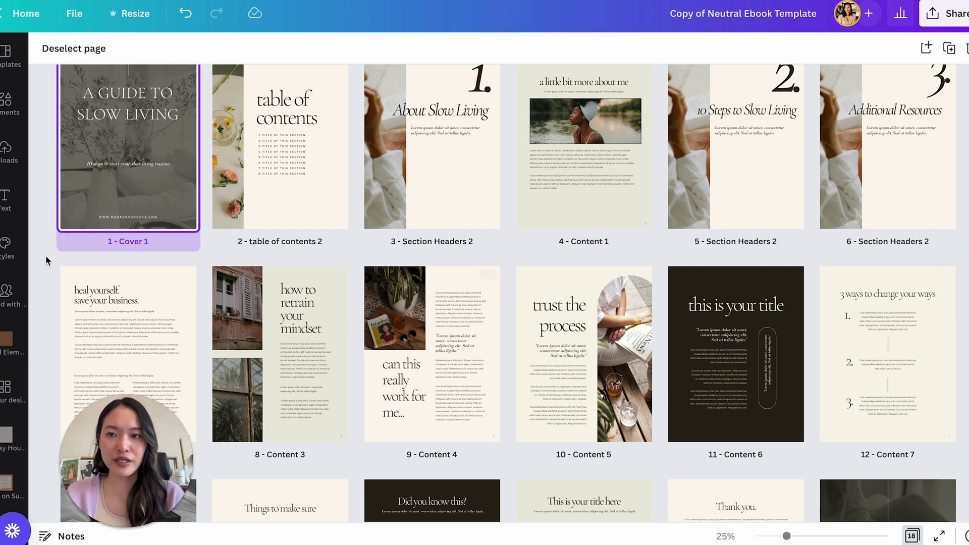
double_click(140, 173)
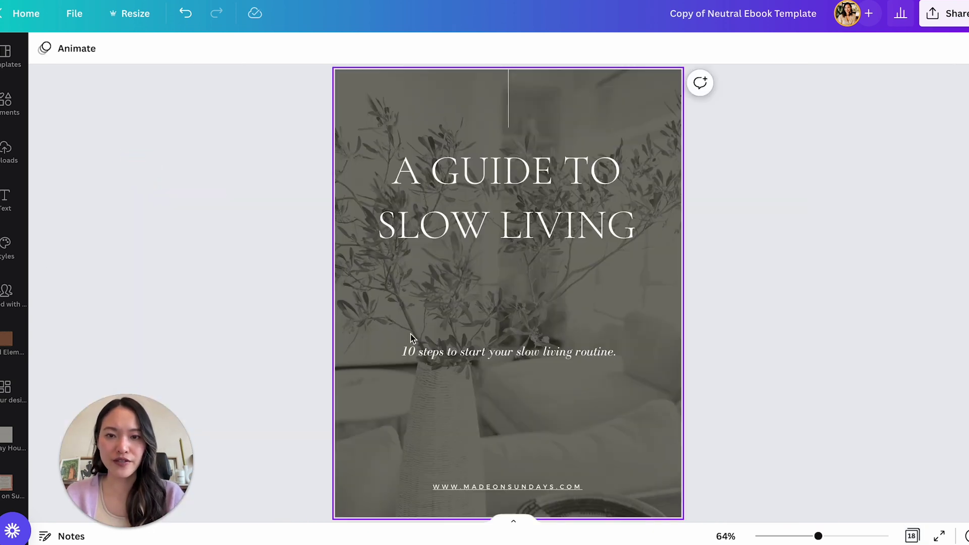
left_click(412, 352)
double_click(410, 352)
key("BackSpace")
type("3")
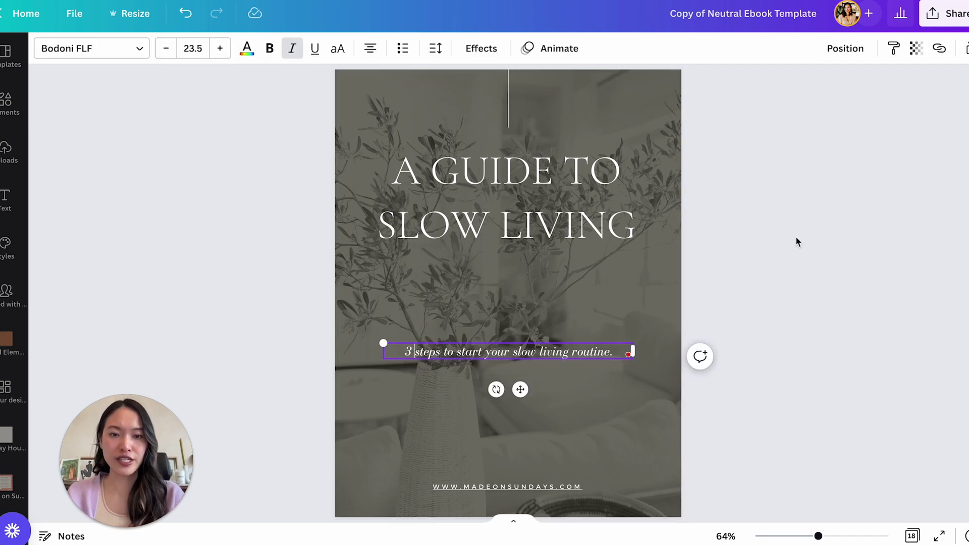
left_click(798, 238)
Change the heading on the section 2 page to "3 Steps to Slow Living".
left_click(914, 534)
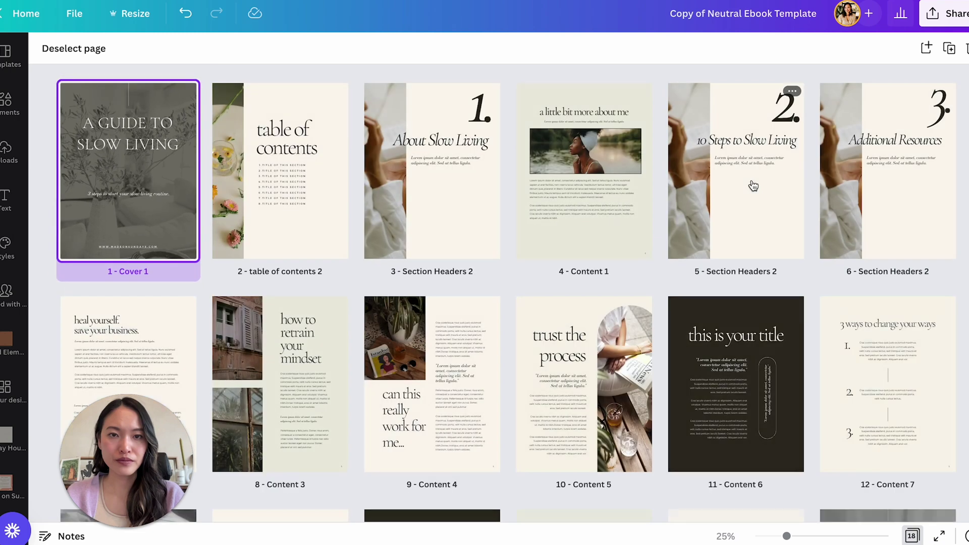
double_click(723, 189)
double_click(426, 216)
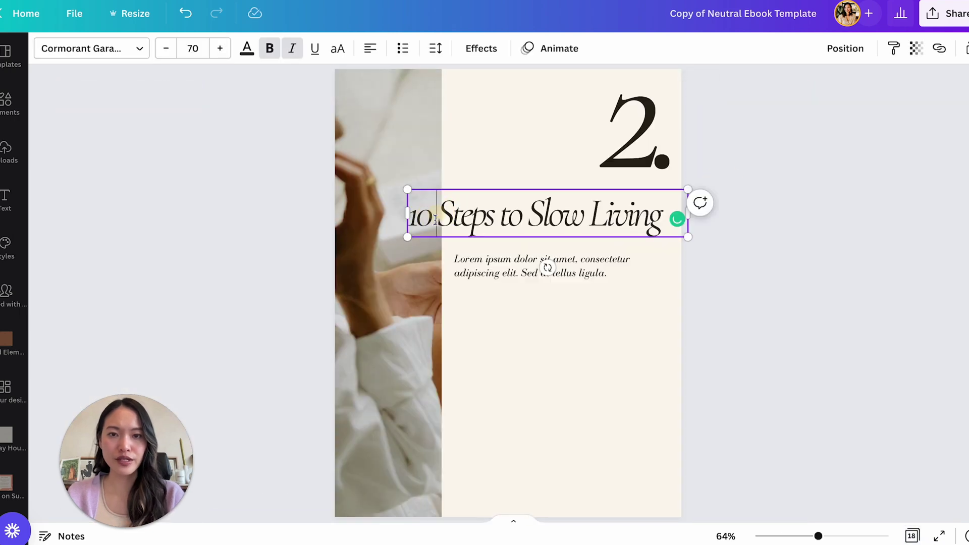
type("1")
key("BackSpace")
type("3")
left_click(920, 347)
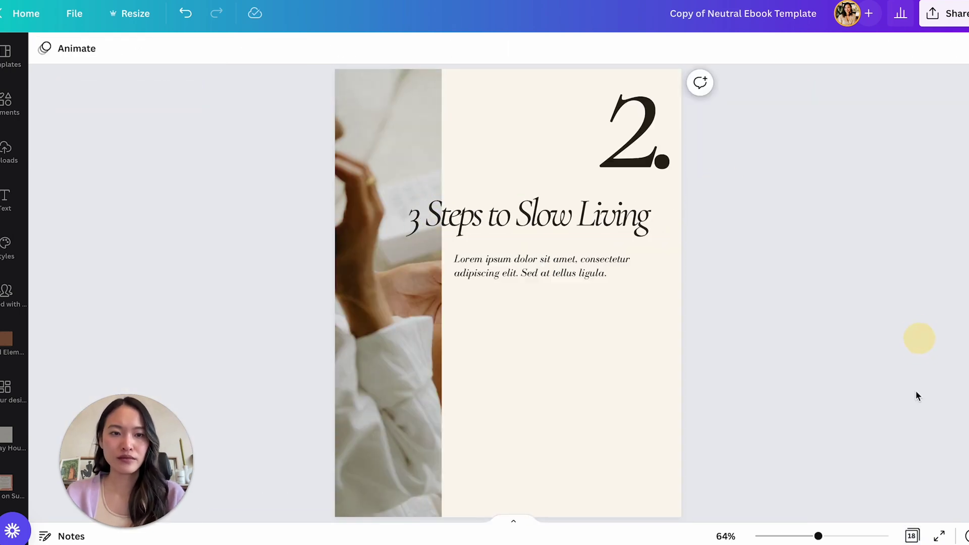
In the page overview, move the "3 ways to change your ways" page directly after the "3 Steps to Slow Living" section header.
left_click(907, 536)
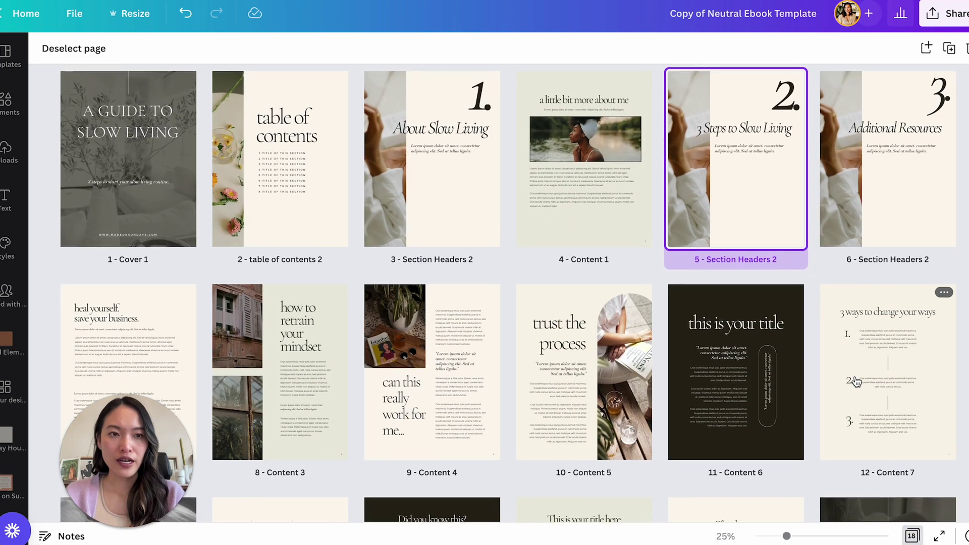
scroll(886, 393, "down", 5)
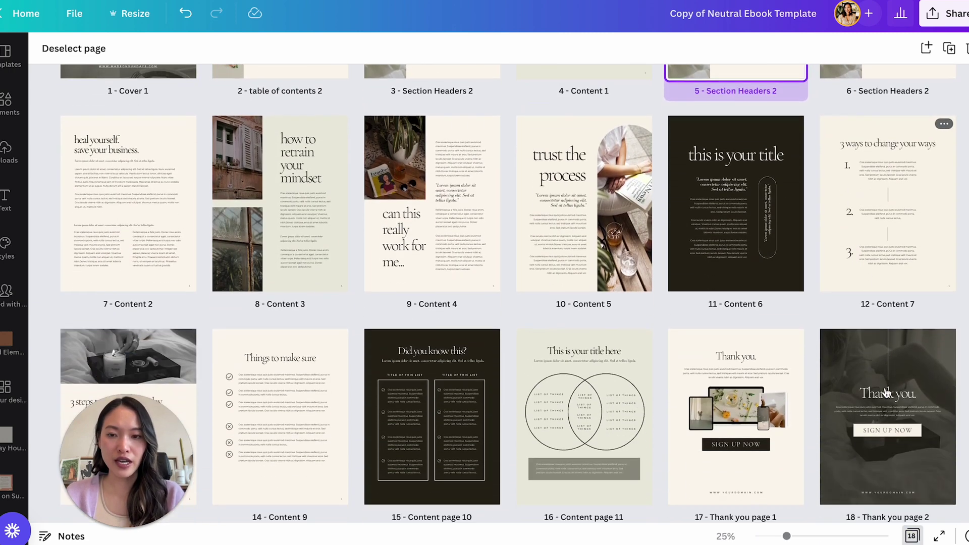
scroll(887, 392, "up", 2)
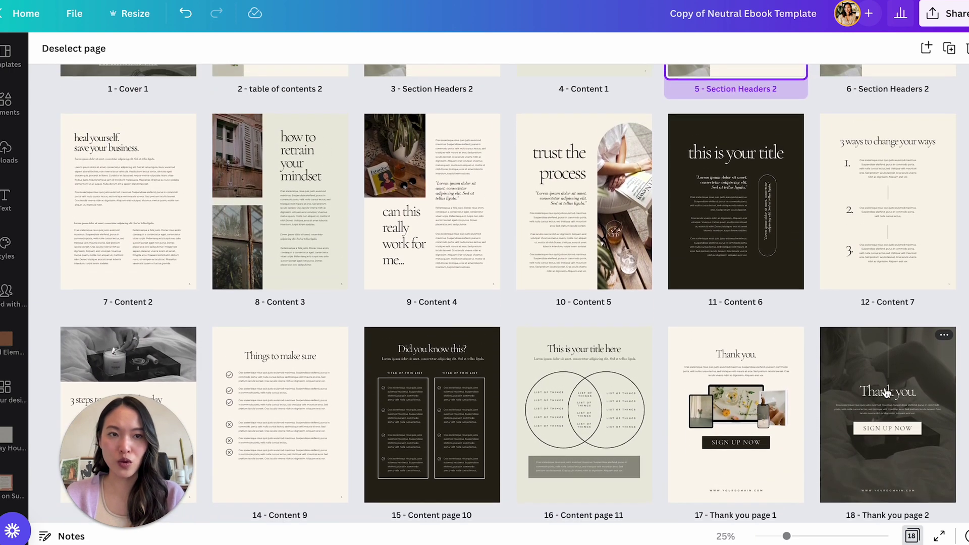
scroll(887, 393, "down", 2)
scroll(887, 393, "down", 1)
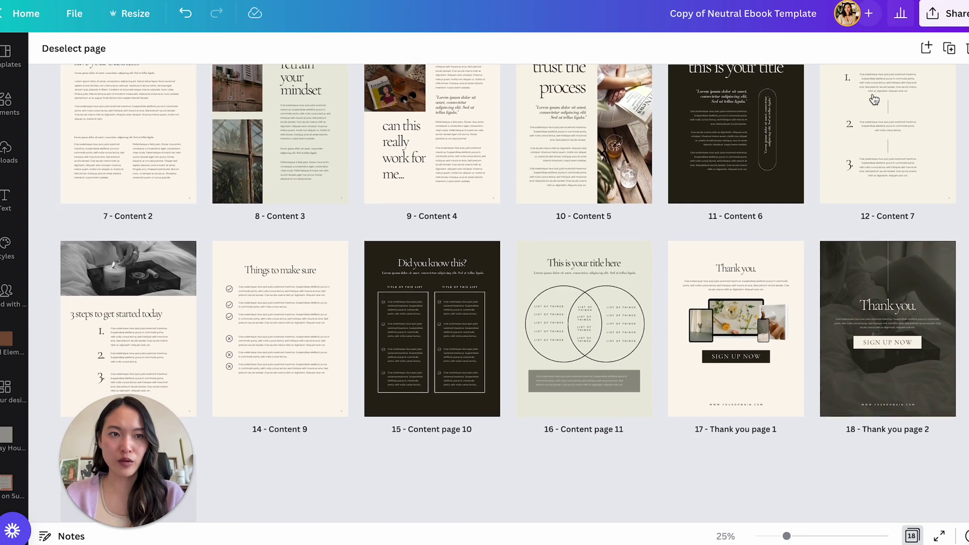
scroll(130, 336, "up", 6)
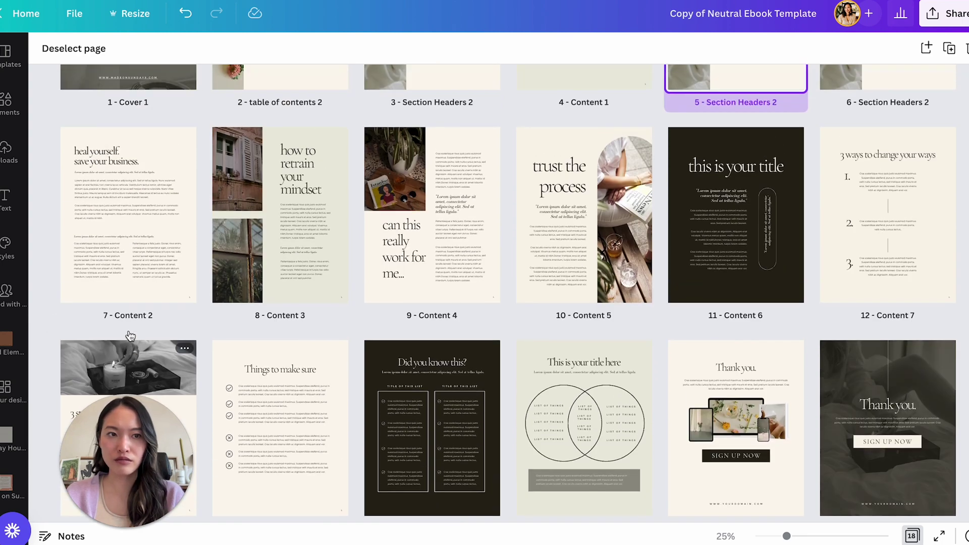
left_click_drag(868, 400, 813, 192)
Move the "can this really work for me..." page directly after the "3 ways to change your ways" page.
scroll(897, 345, "down", 1)
scroll(897, 345, "down", 1)
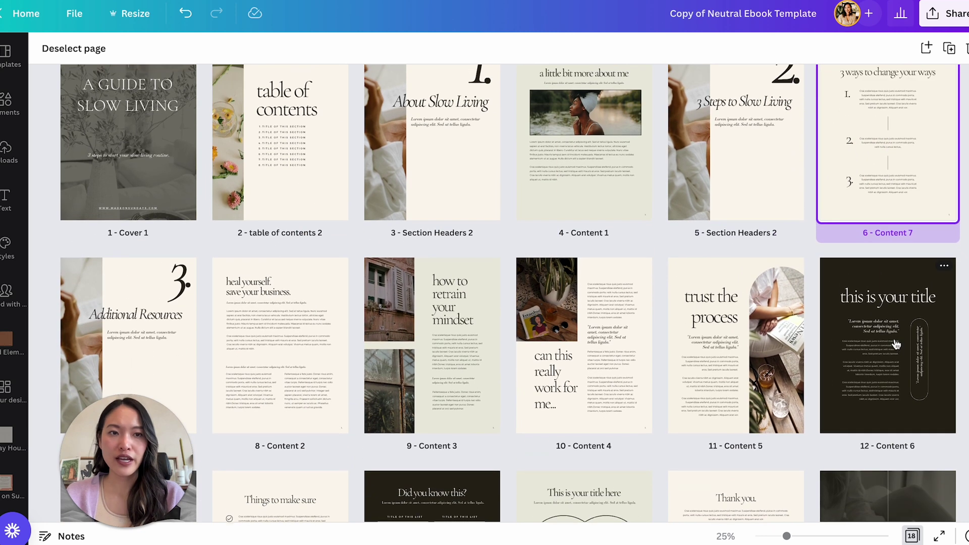
left_click_drag(566, 379, 961, 196)
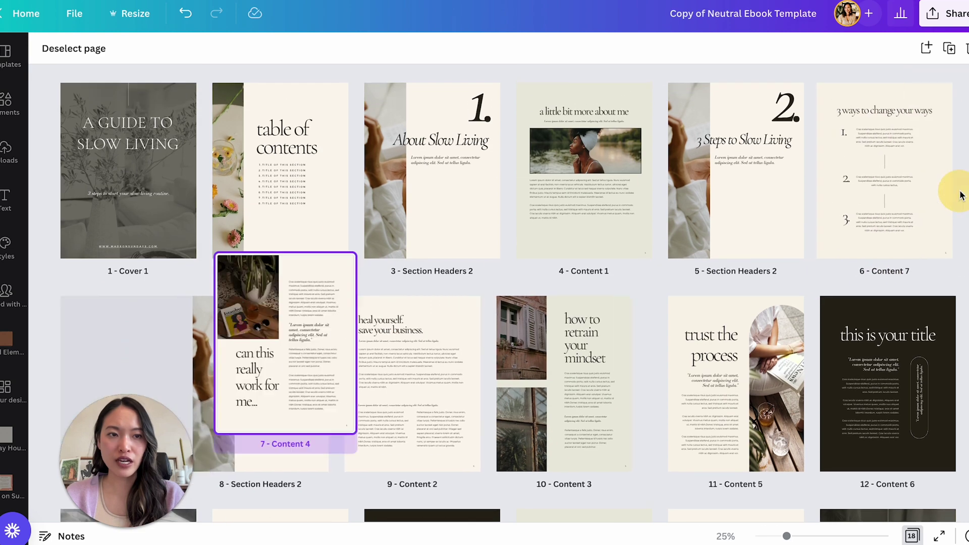
Move the "Did you know this?" list page directly before the "Additional Resources" section header.
scroll(668, 313, "down", 3)
scroll(907, 230, "up", 3)
scroll(888, 424, "down", 5)
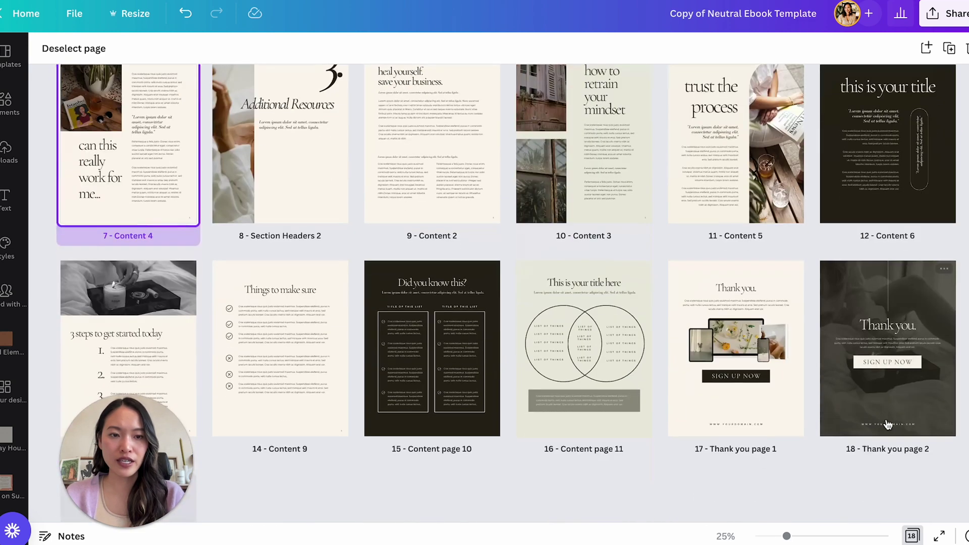
scroll(502, 451, "up", 1)
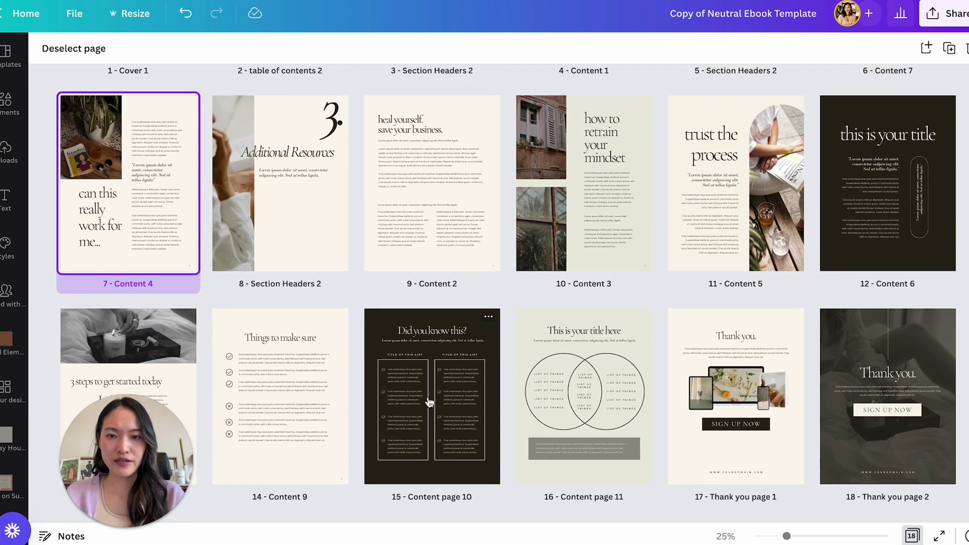
left_click_drag(432, 403, 230, 219)
Move the light "Thank you." page with the device mockups directly after the "Additional Resources" section header.
scroll(417, 416, "up", 1)
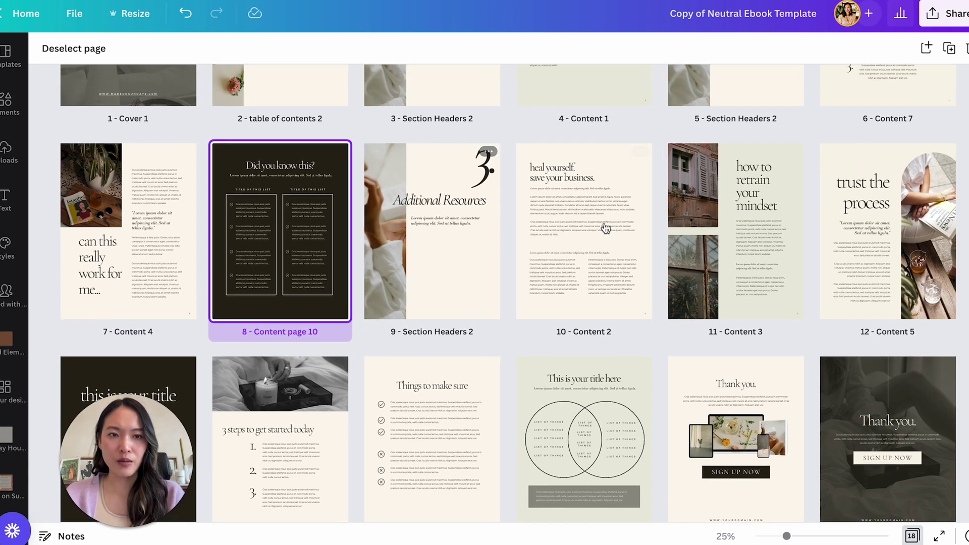
scroll(601, 297, "down", 1)
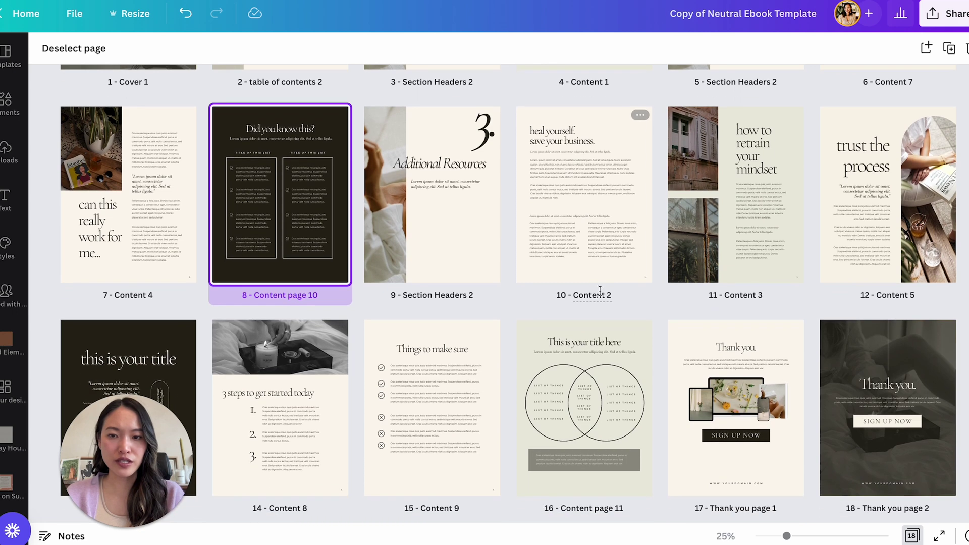
left_click_drag(750, 422, 525, 217)
scroll(637, 347, "down", 1)
scroll(636, 347, "up", 1)
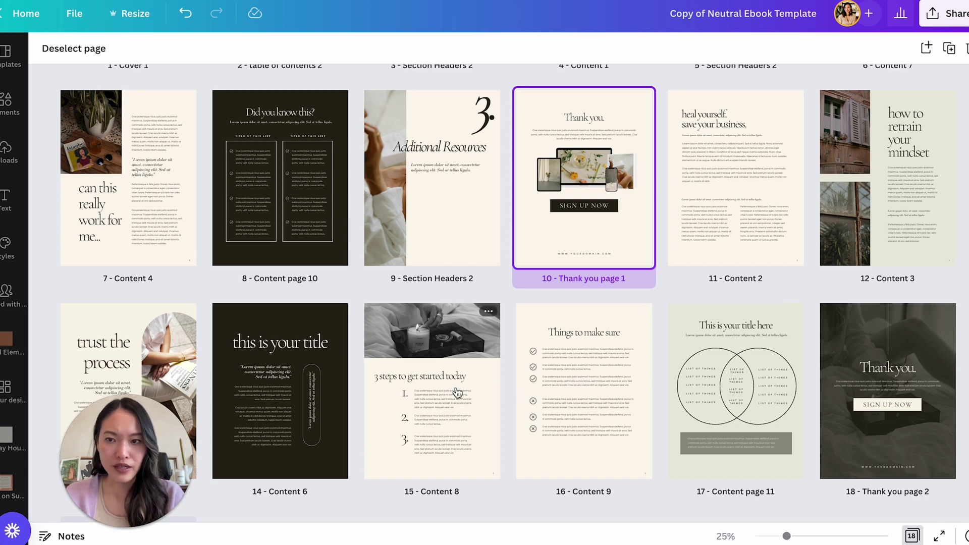
scroll(505, 389, "up", 2)
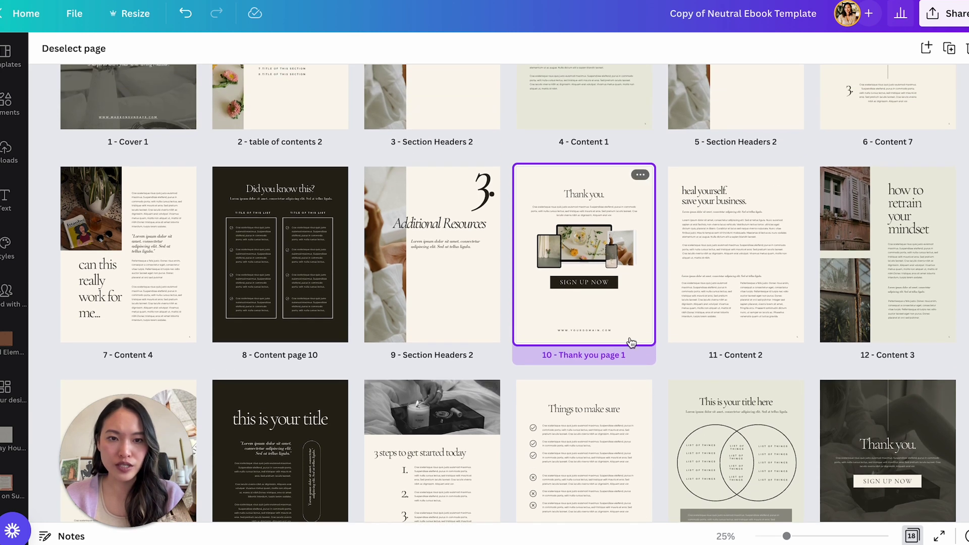
scroll(628, 338, "up", 2)
scroll(629, 373, "down", 6)
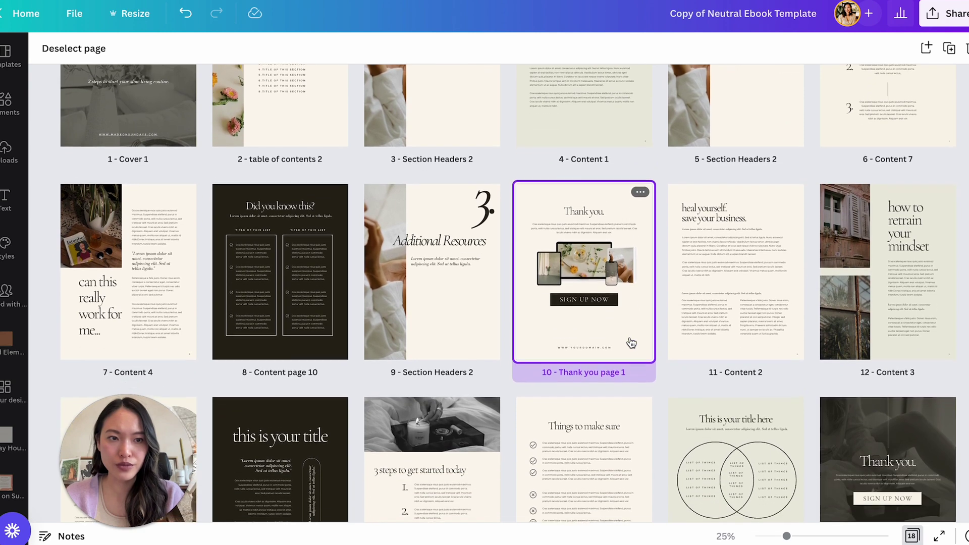
Move the "trust the process" page directly after the "Additional Resources" section header and delete every page following the light "Thank you." page.
left_click_drag(152, 348, 515, 214)
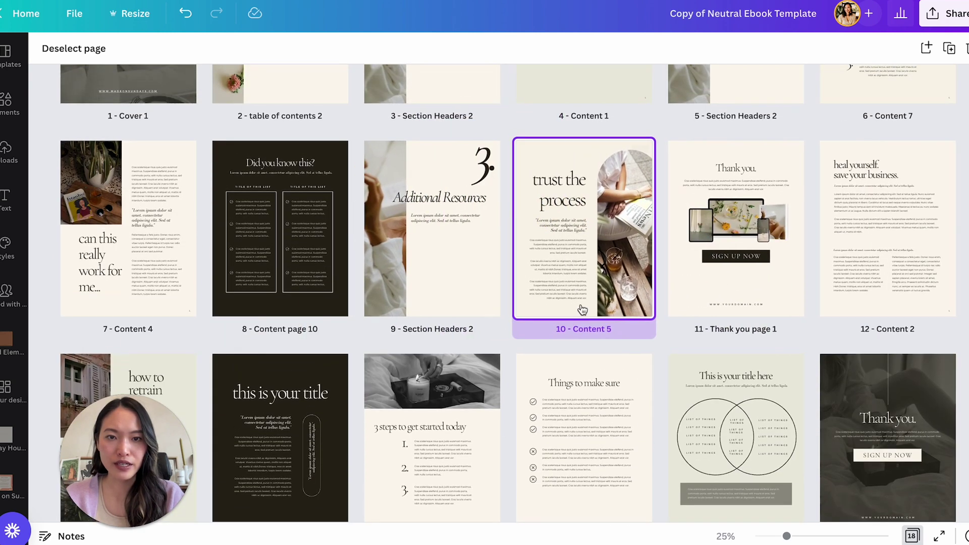
left_click(901, 210)
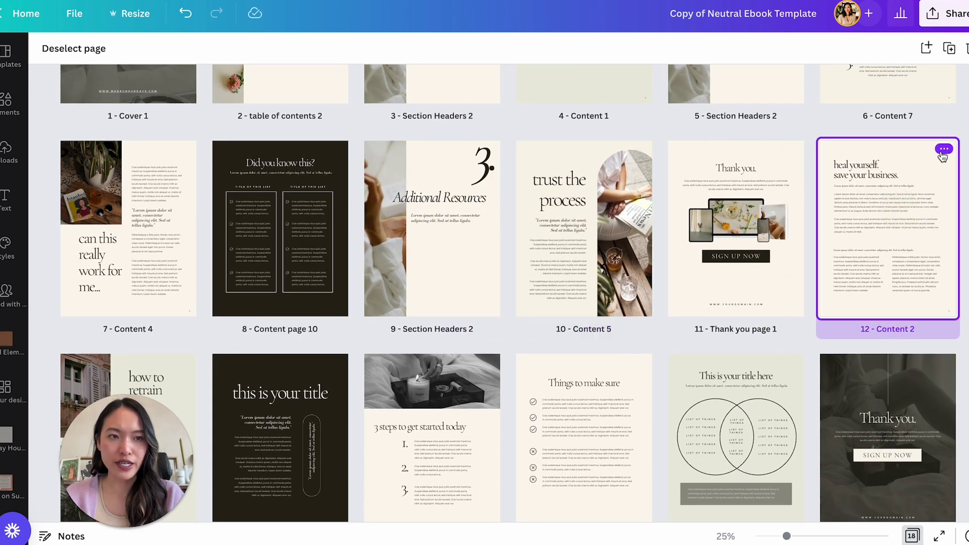
key("Delete")
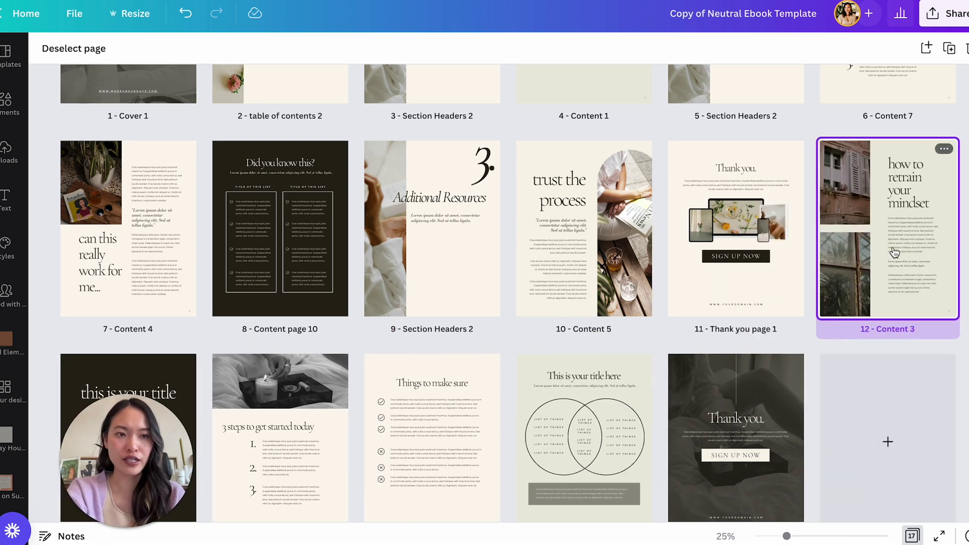
key("Delete")
key("Delete")
key("Delete")
key("Delete")
key("Delete")
key("Delete")
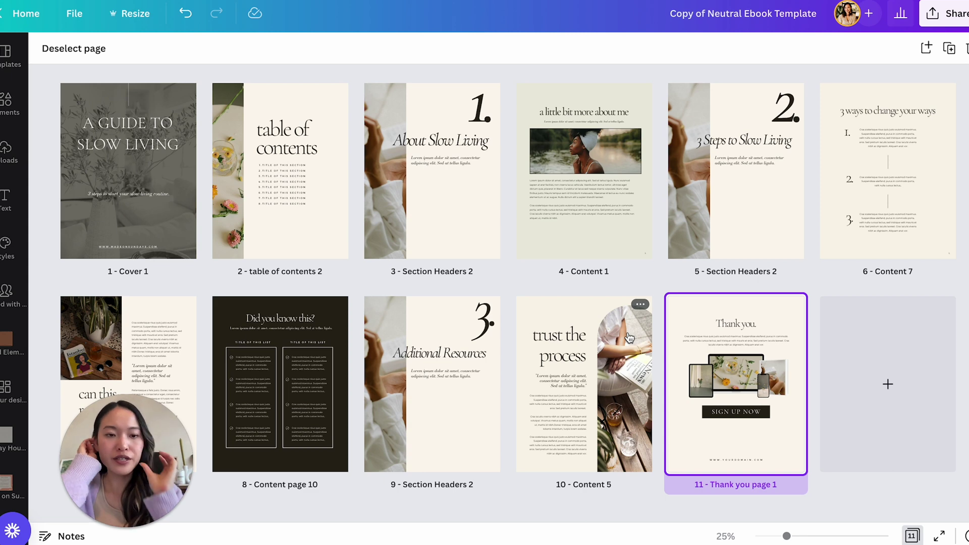
Open the "a little bit more about me" page and change its heading to "a little bit more about slow living".
double_click(602, 202)
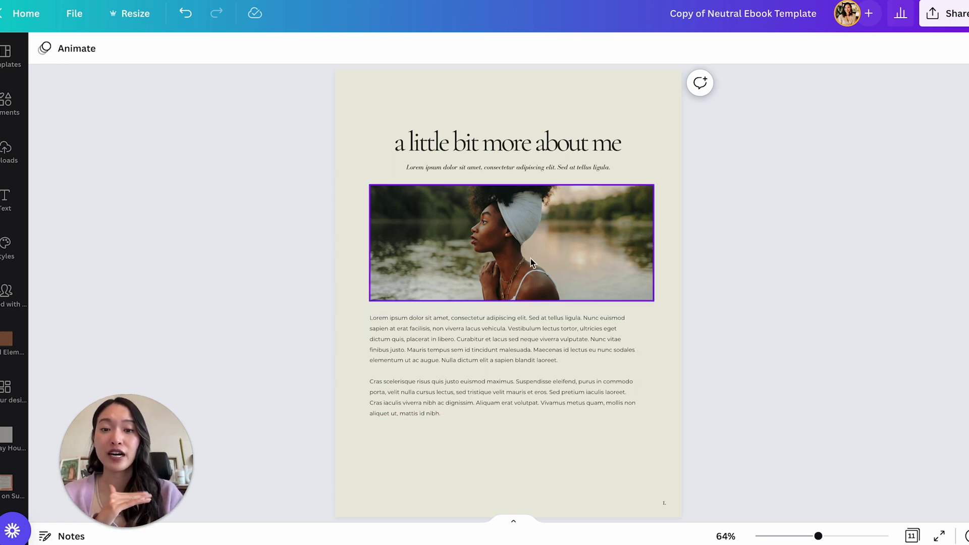
left_click(6, 102)
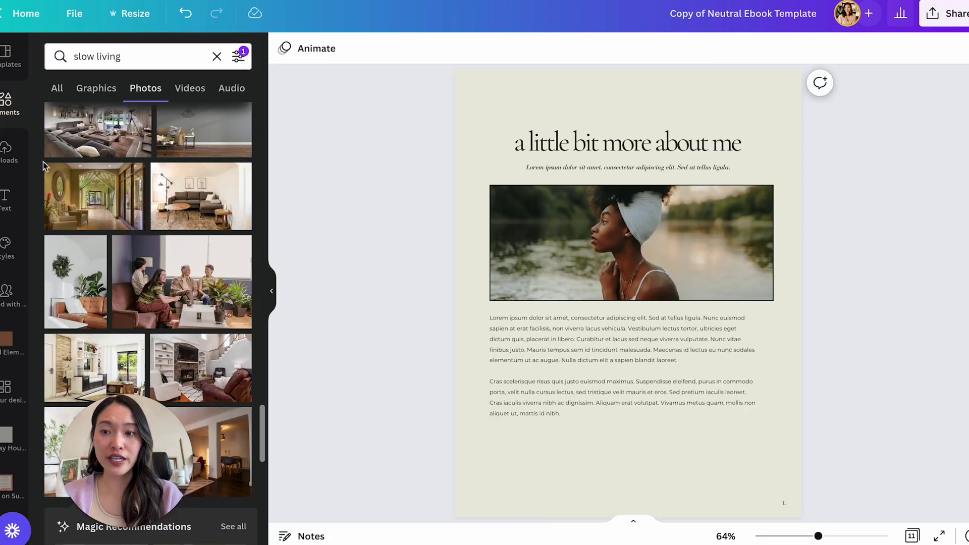
left_click(156, 59)
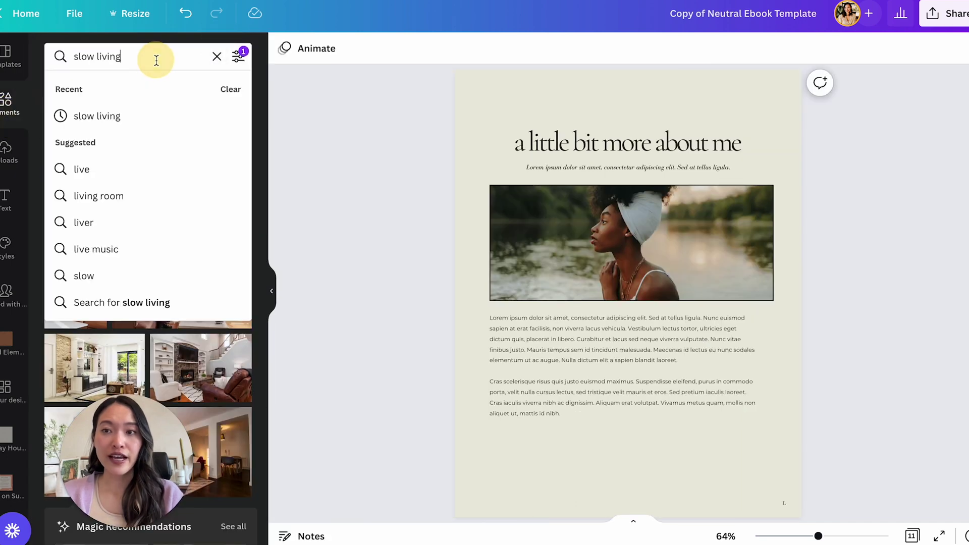
triple_click(156, 59)
key("ctrl+c")
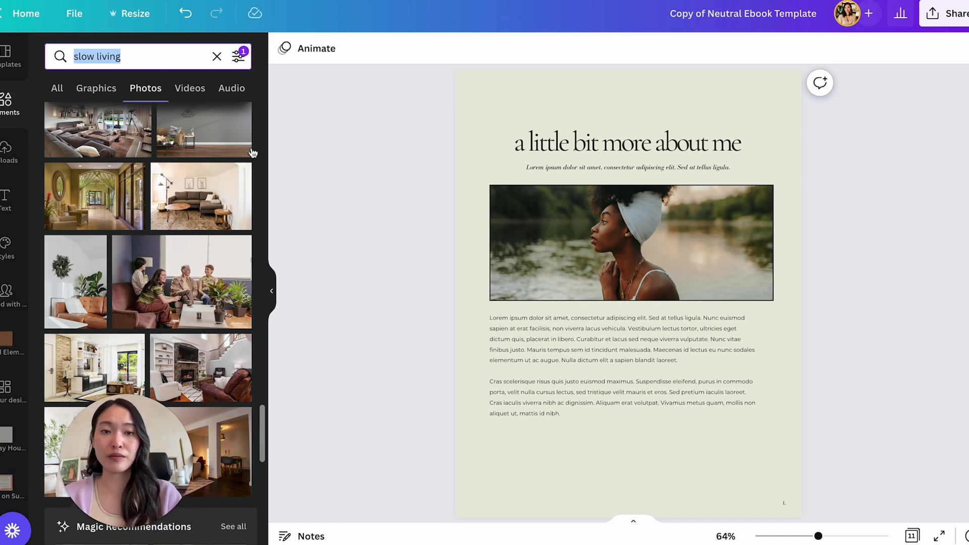
left_click(721, 143)
left_click(738, 143)
double_click(738, 142)
key("ctrl+v")
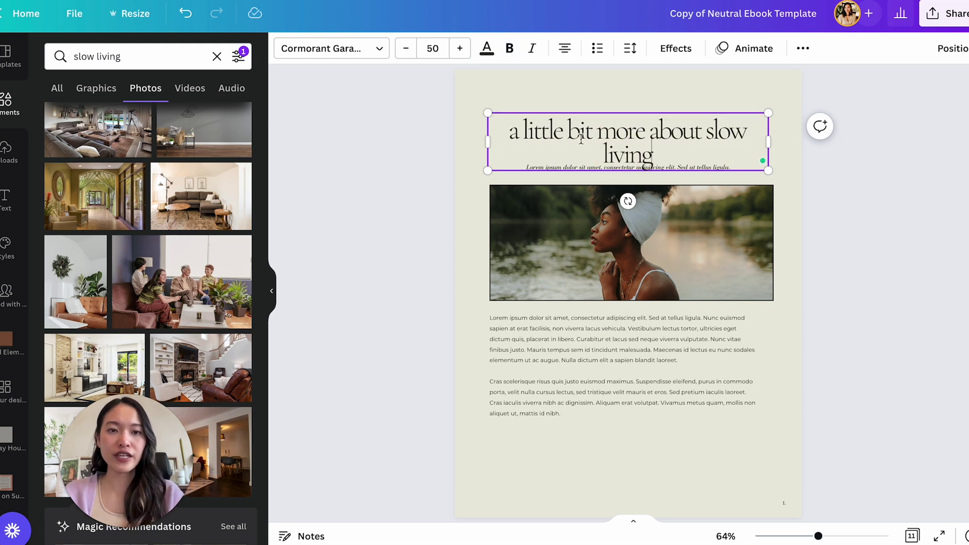
Reduce the heading's font size to 46 so that it fits on one line.
left_click(406, 48)
left_click(405, 48)
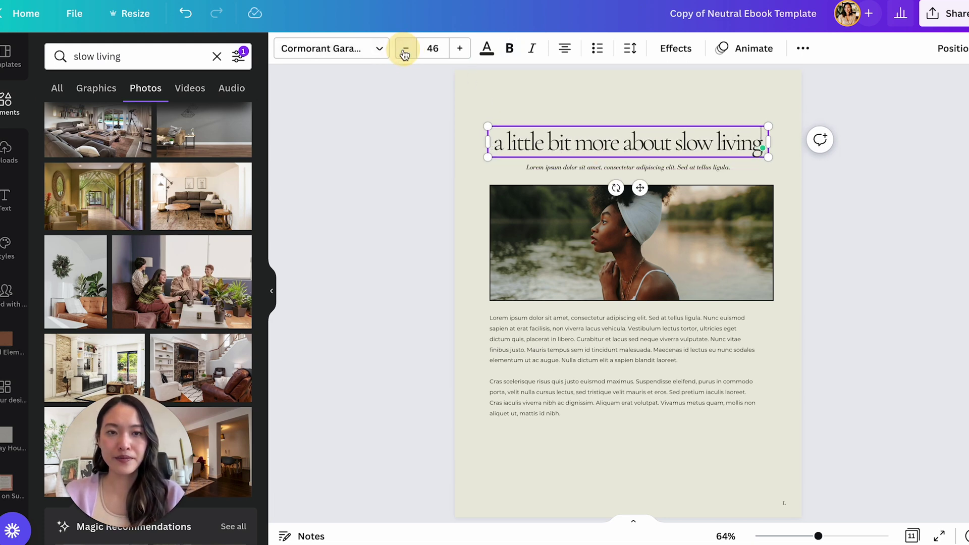
left_click(889, 253)
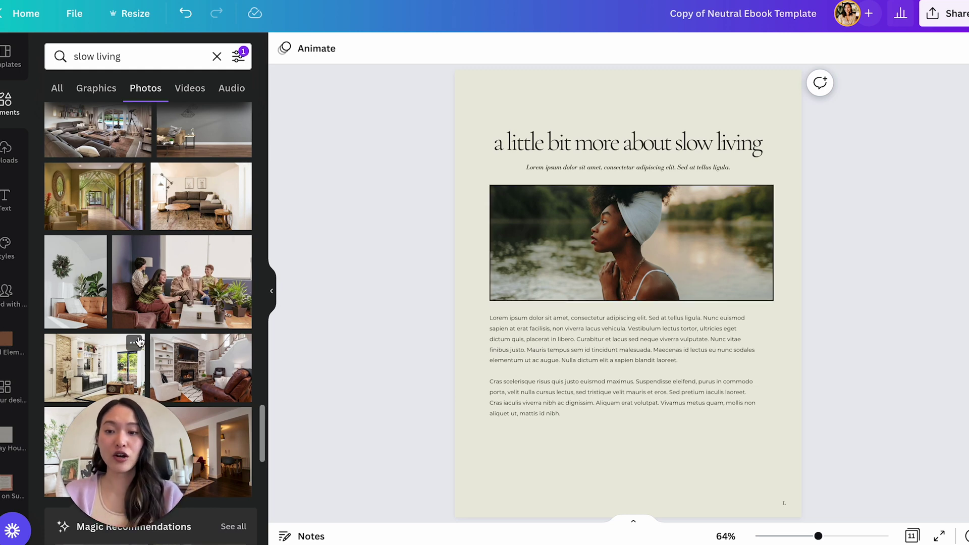
Go through the following pages to the "trust the process" page with the arched photo.
scroll(141, 341, "down", 5)
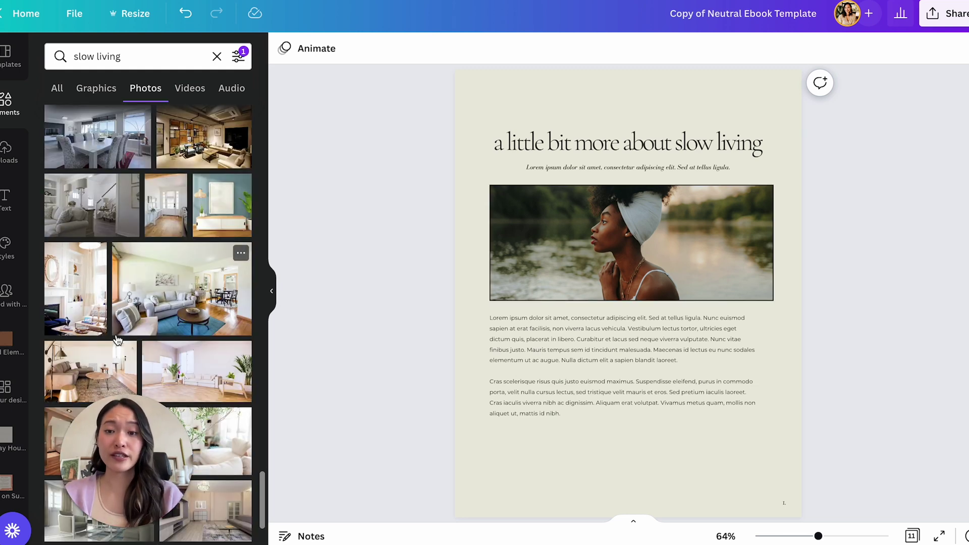
left_click(271, 291)
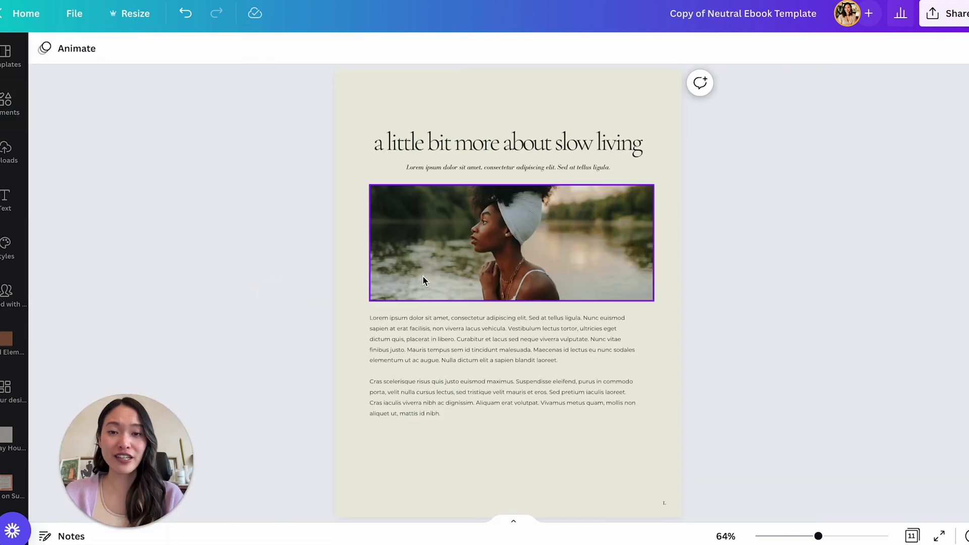
scroll(874, 371, "down", 1)
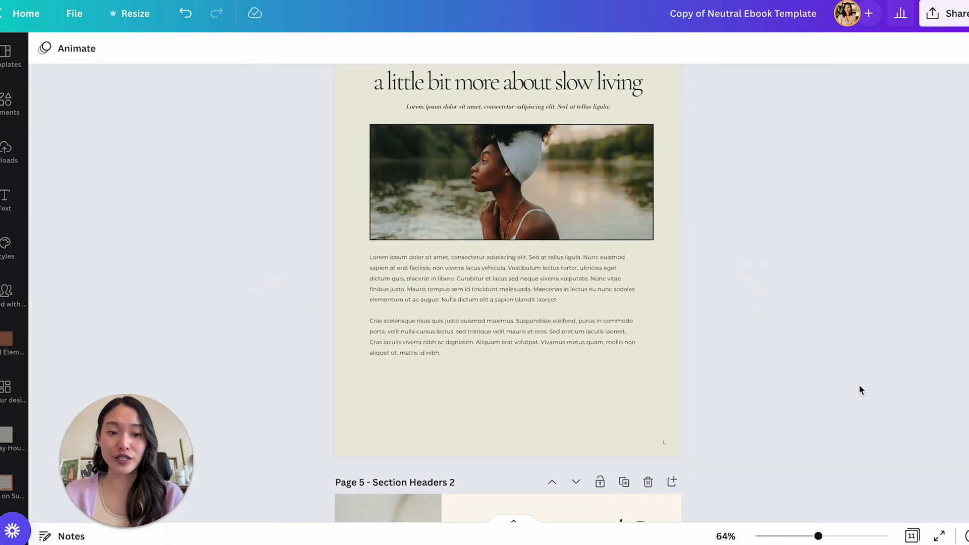
scroll(732, 343, "down", 20)
scroll(601, 353, "up", 4)
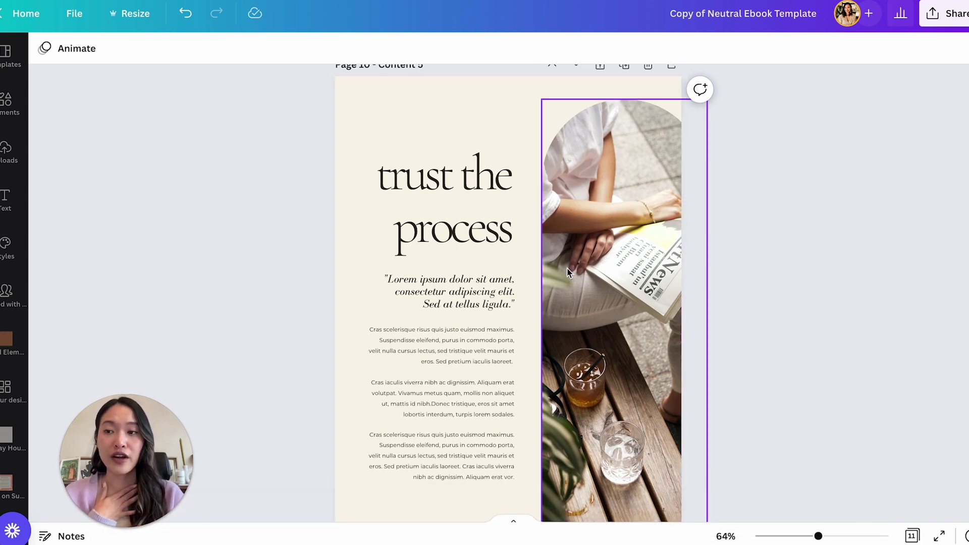
left_click(7, 102)
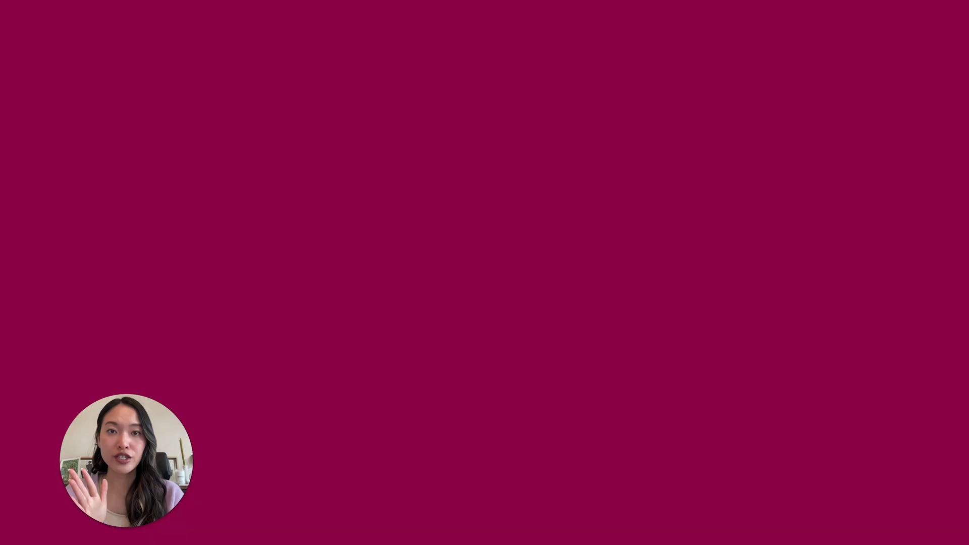
Open Pexels in the web browser, browse its free stock photos and download the one of a woman holding wildflowers in front of her face.
type("pe")
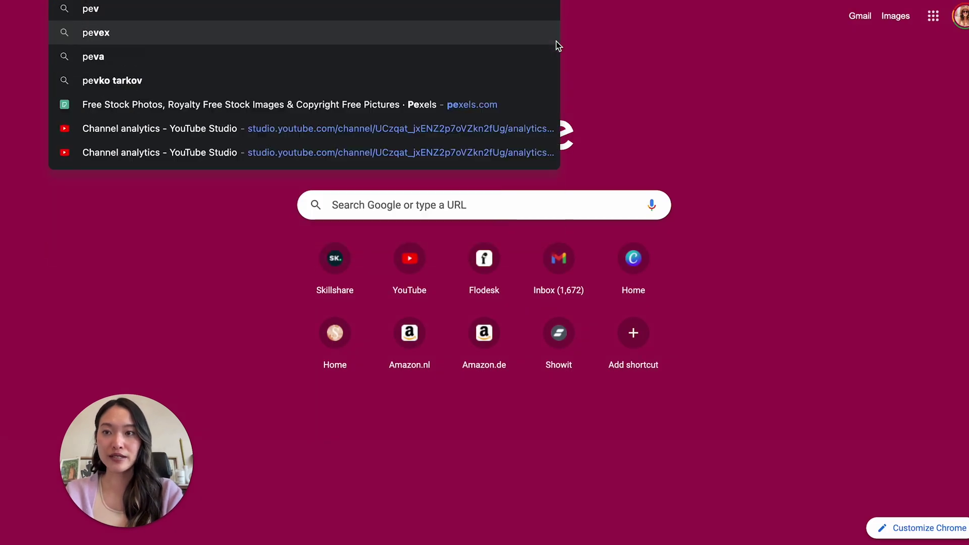
key("Return")
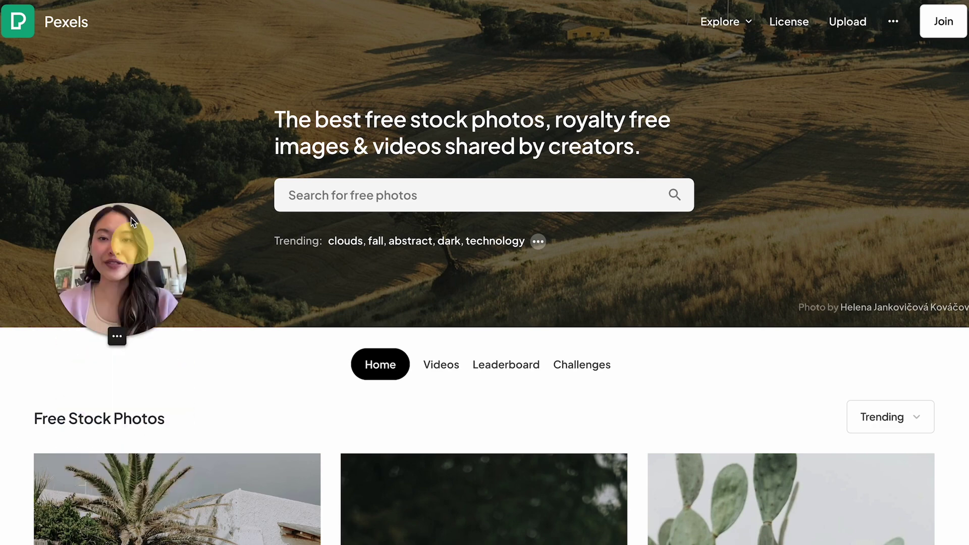
scroll(477, 288, "down", 7)
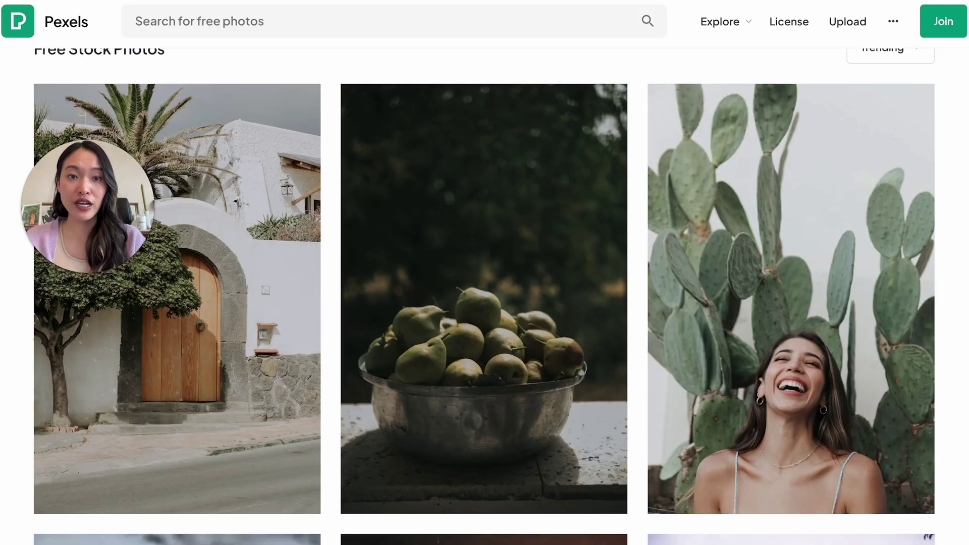
scroll(652, 182, "down", 10)
scroll(652, 181, "down", 5)
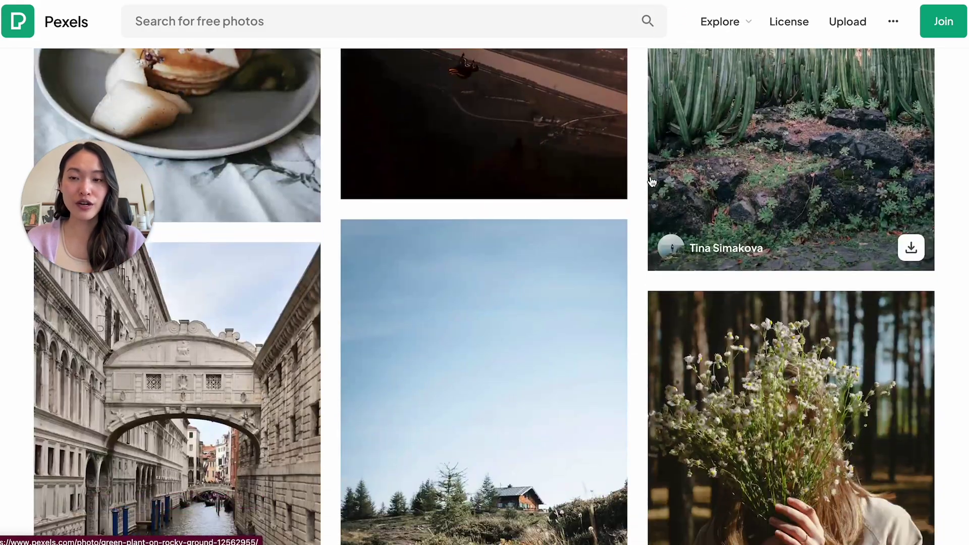
scroll(652, 181, "up", 1)
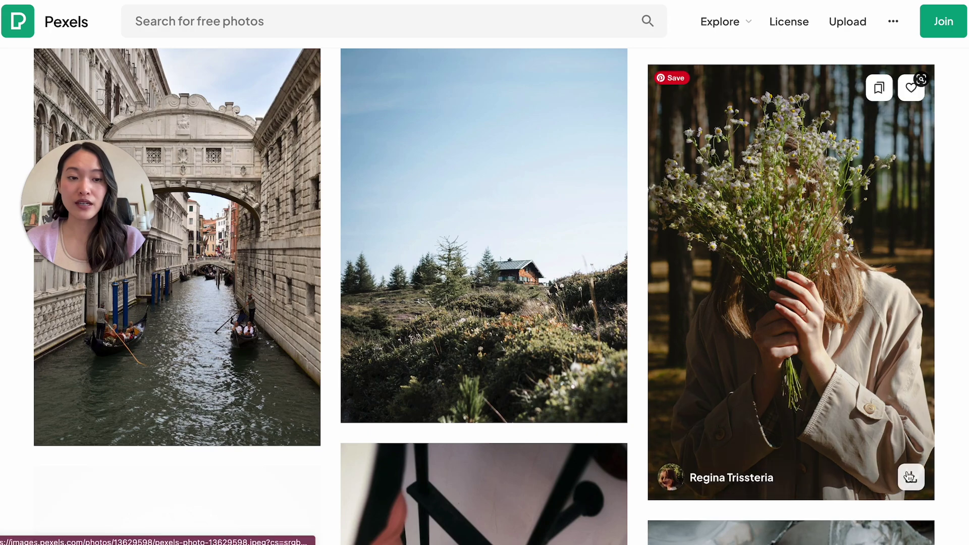
scroll(892, 431, "down", 1)
scroll(892, 431, "down", 8)
scroll(892, 432, "up", 7)
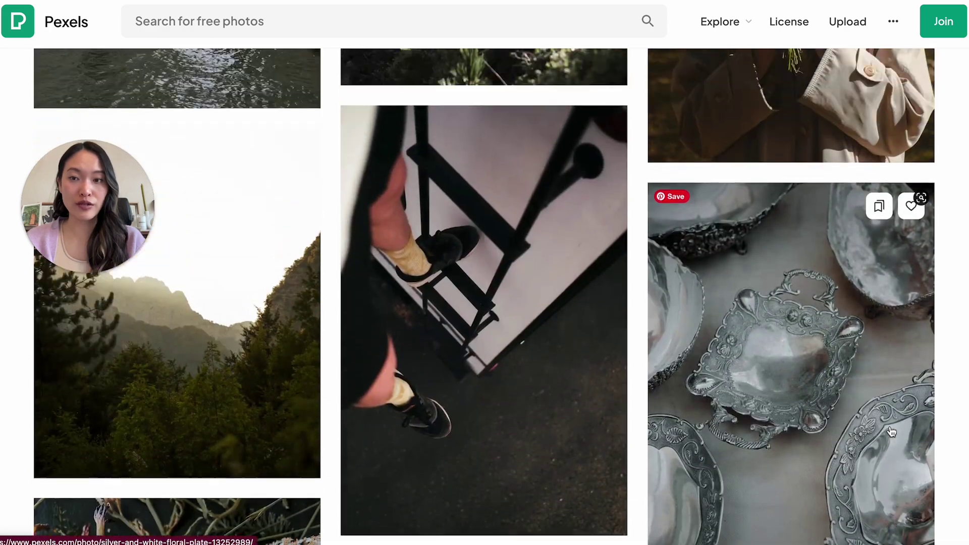
scroll(892, 432, "down", 5)
scroll(890, 431, "up", 10)
scroll(891, 432, "down", 5)
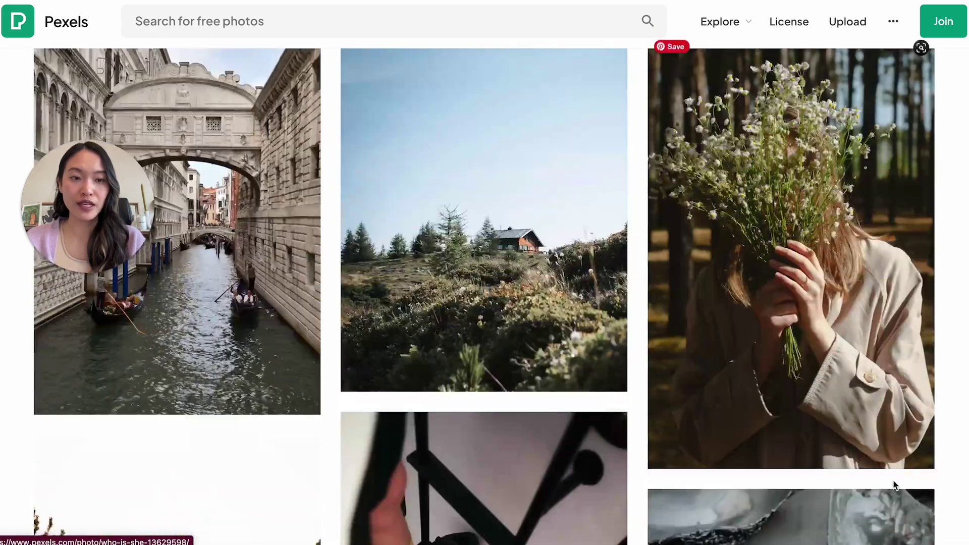
left_click(911, 447)
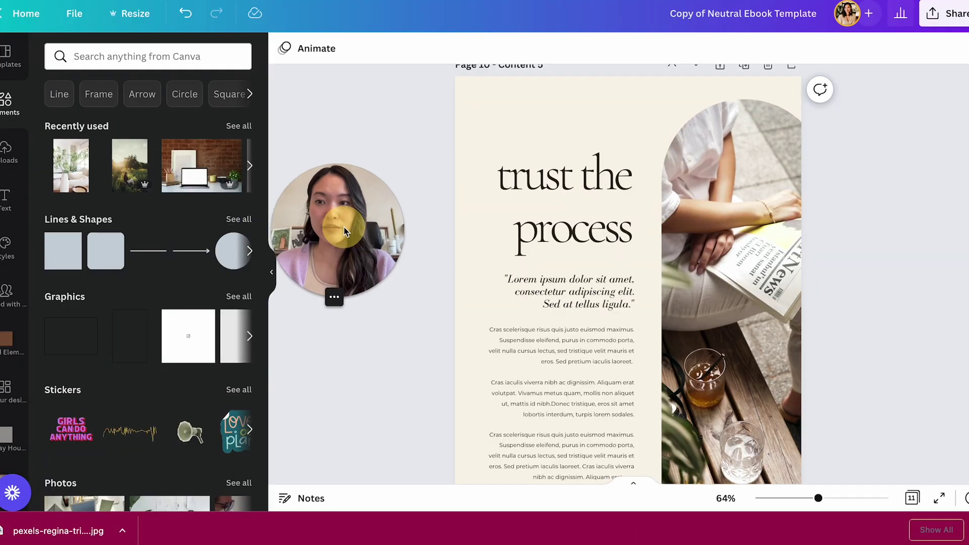
Switch back to Canva and upload the downloaded wildflower photo to the image uploads.
left_click(7, 150)
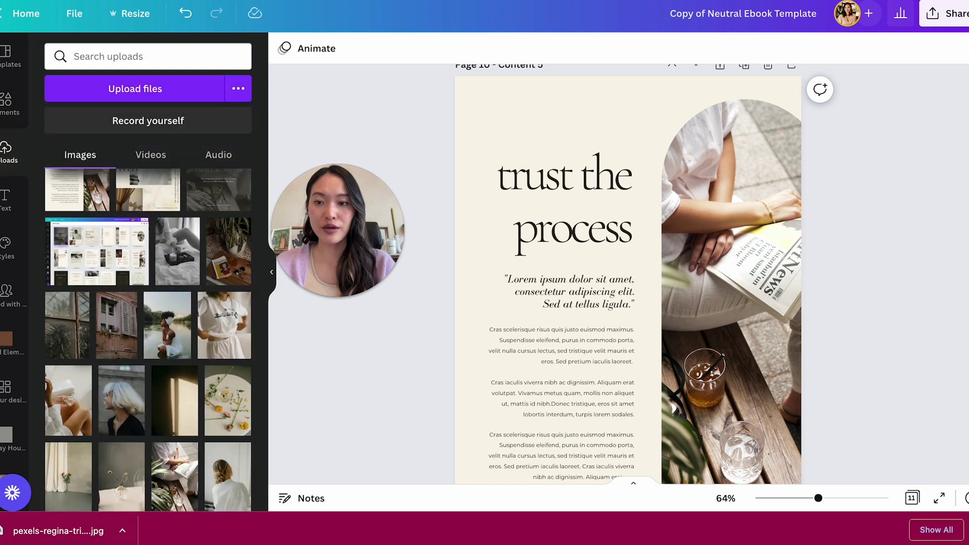
left_click_drag(58, 531, 144, 286)
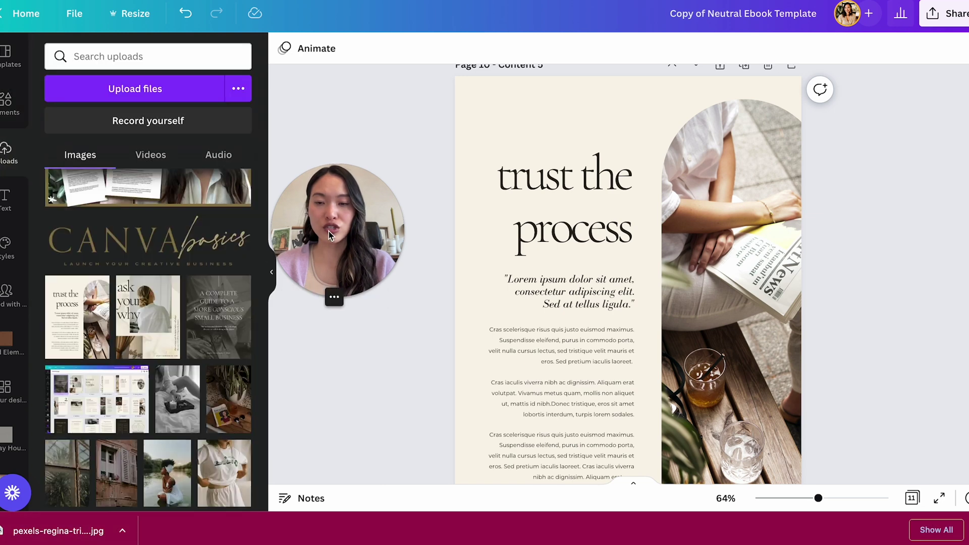
scroll(723, 282, "down", 1)
scroll(723, 283, "down", 3)
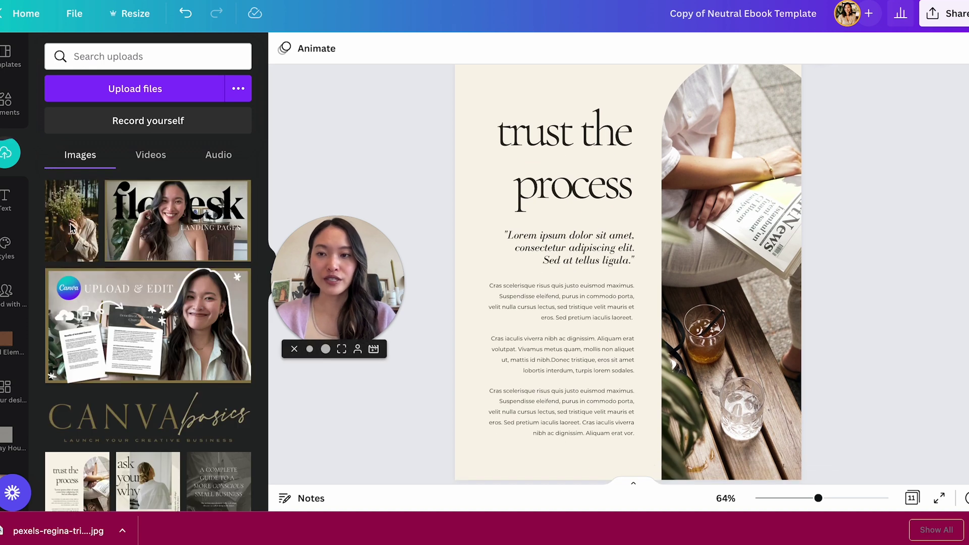
Replace the arched photo on the "trust the process" page with the uploaded wildflower photo.
left_click_drag(700, 191, 778, 208)
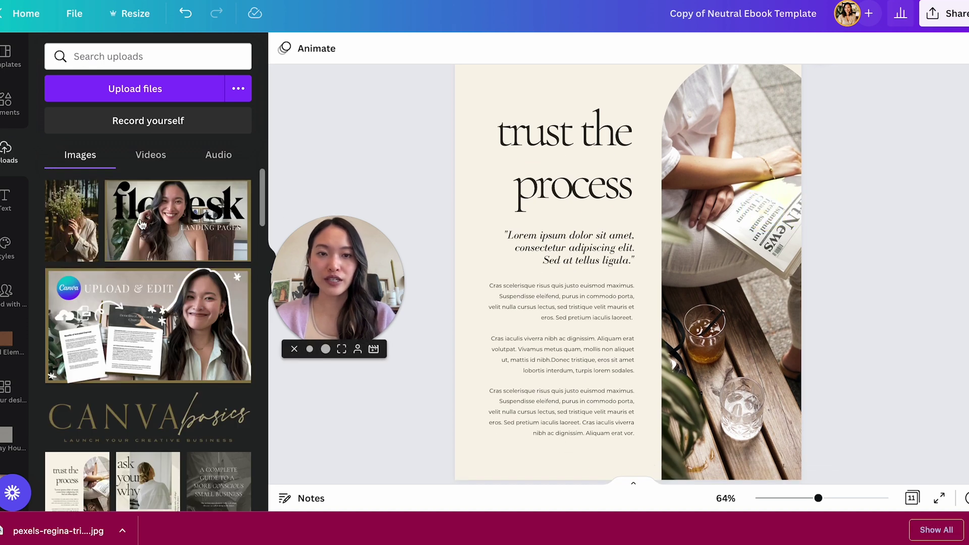
left_click_drag(72, 222, 710, 245)
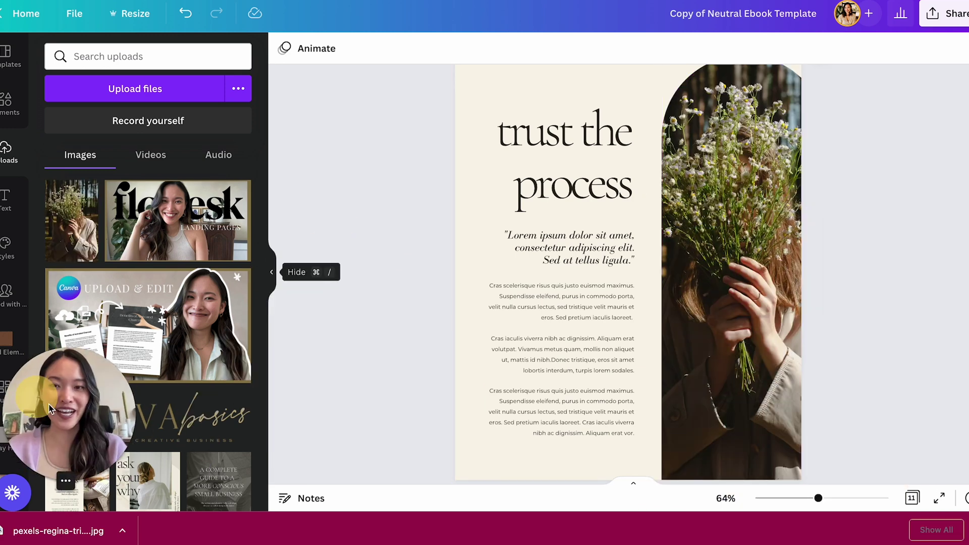
left_click(272, 276)
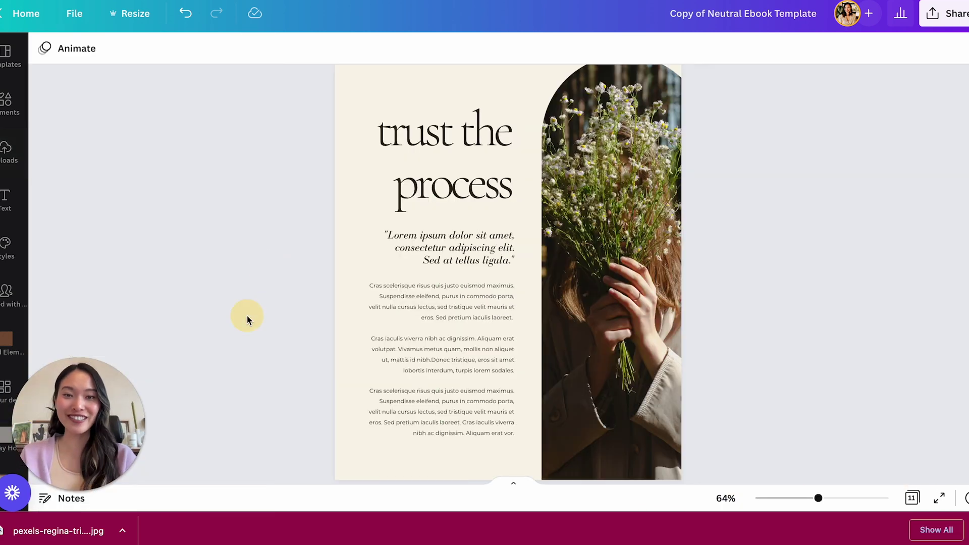
Go on to the "Thank you" page and check that its body paragraph can be edited, leaving the text as is.
scroll(448, 271, "down", 8)
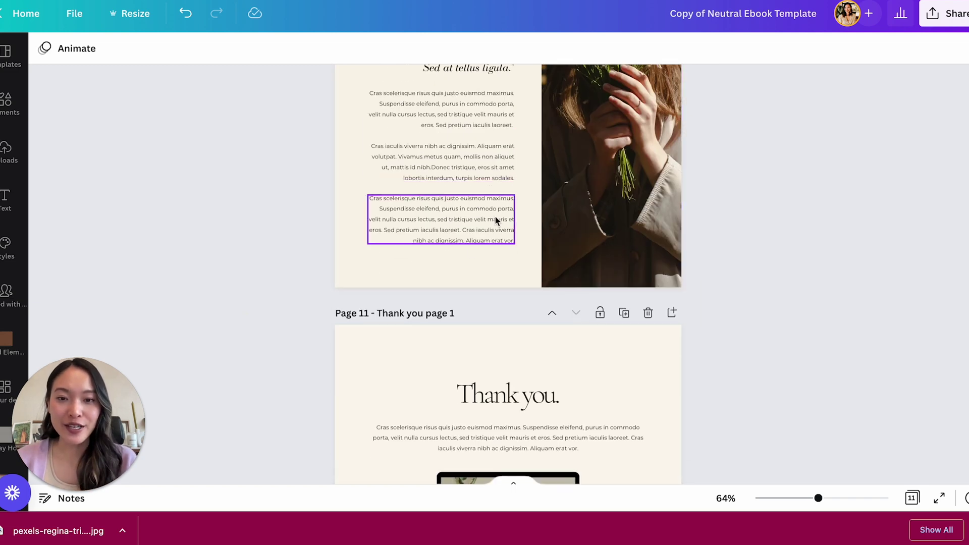
left_click(514, 222)
scroll(534, 225, "down", 2)
double_click(578, 118)
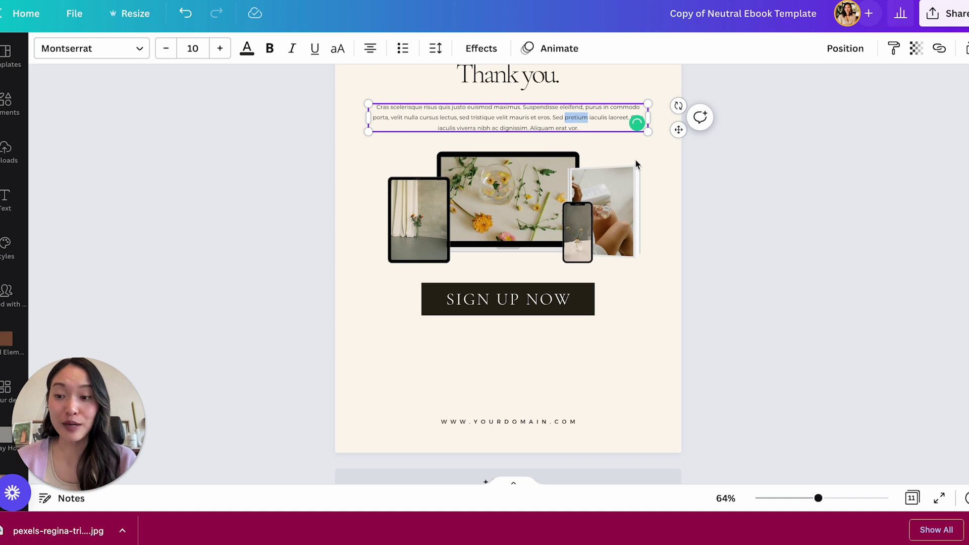
left_click(737, 231)
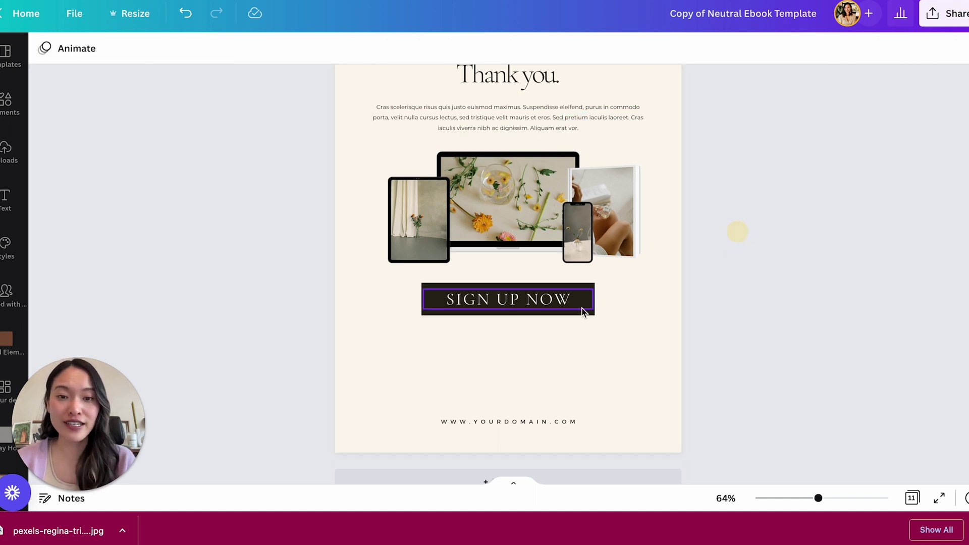
Open the link entry for the "SIGN UP NOW" text on the "Thank you" page and close it without entering a link.
left_click(545, 305)
left_click(547, 281)
left_click(548, 296)
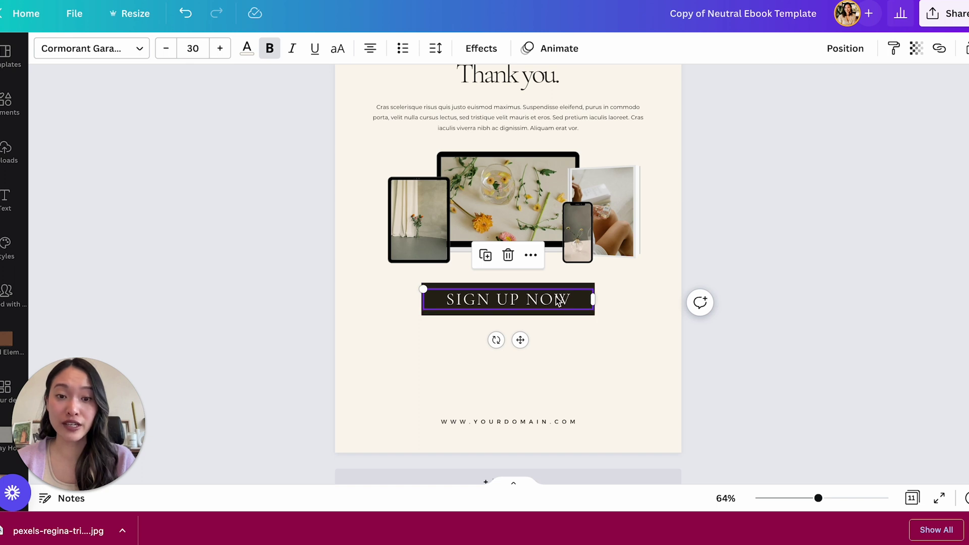
left_click(940, 48)
left_click(771, 111)
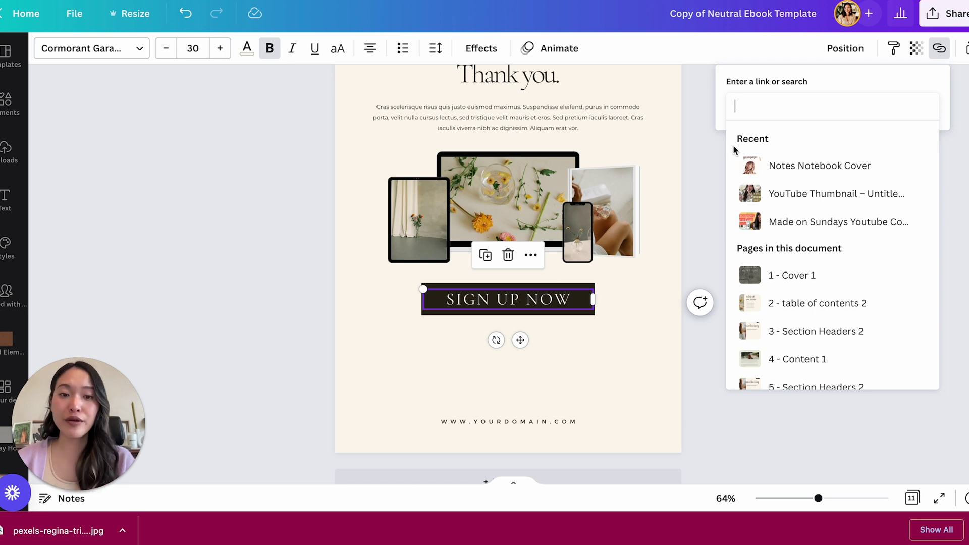
left_click(588, 323)
Open the link entry for the dark rectangle behind "SIGN UP NOW" and close it without a link.
left_click(566, 303)
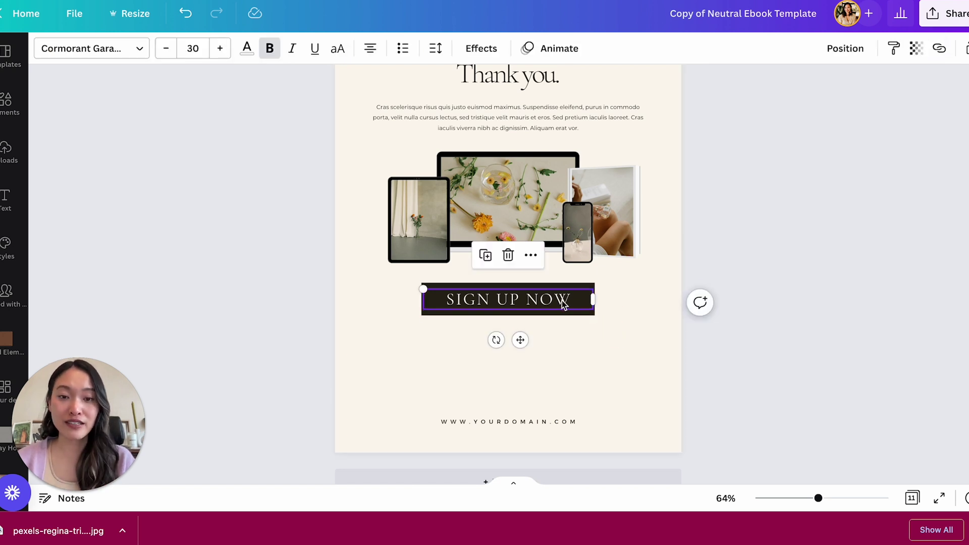
left_click(569, 287)
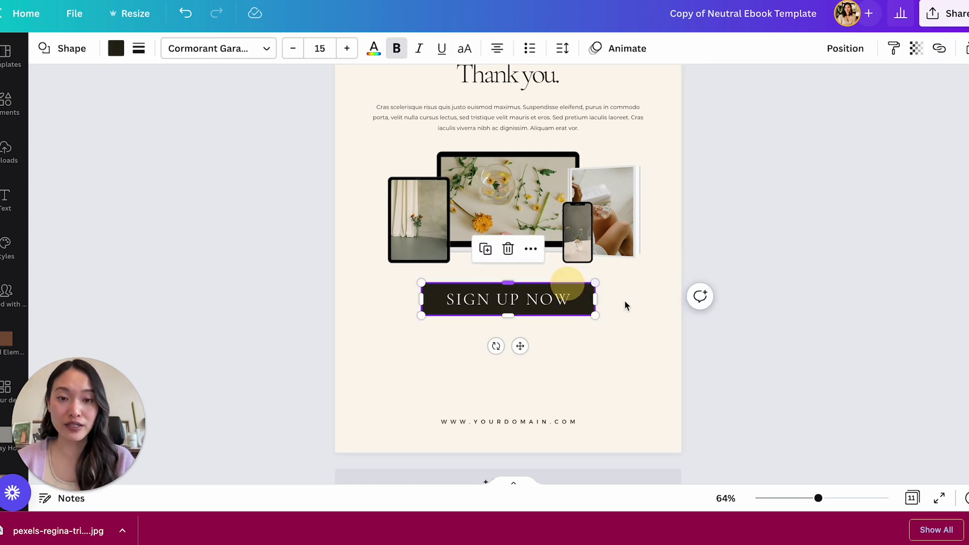
left_click(940, 49)
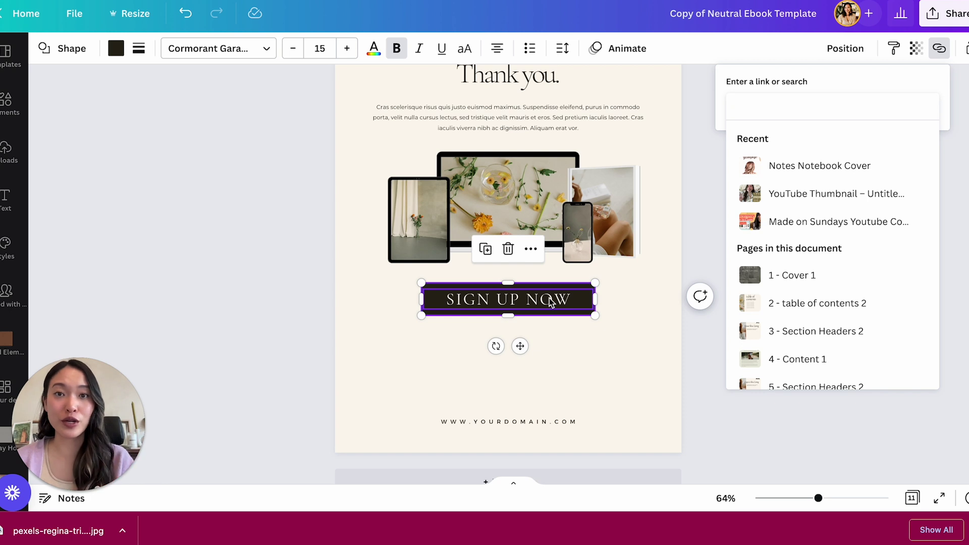
left_click(628, 370)
Open the link entry for the website address text below the sign-up button and close it without a link.
left_click(562, 423)
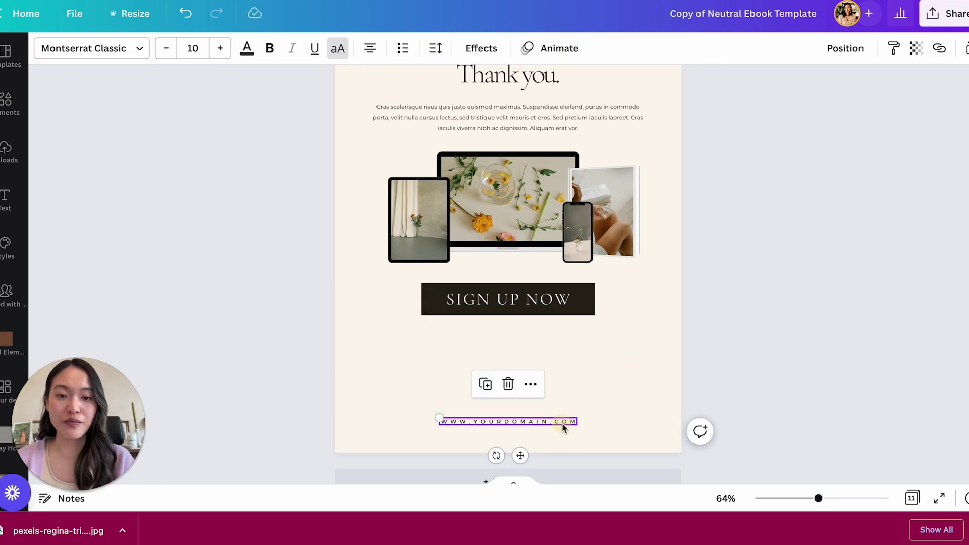
left_click(940, 48)
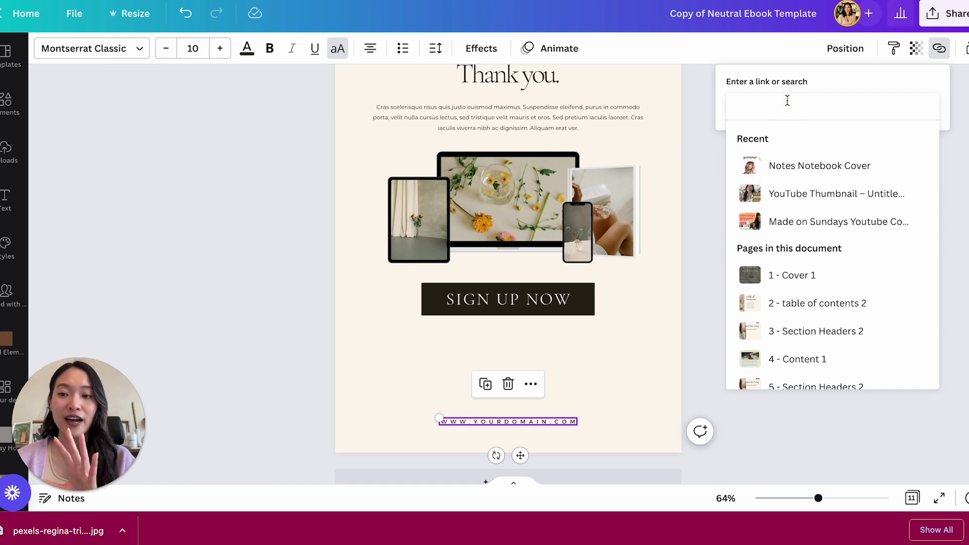
left_click(658, 342)
Select the laptop, phone and tablet mockups in turn, open the tablet's link entry and close it without a link.
scroll(658, 342, "up", 5)
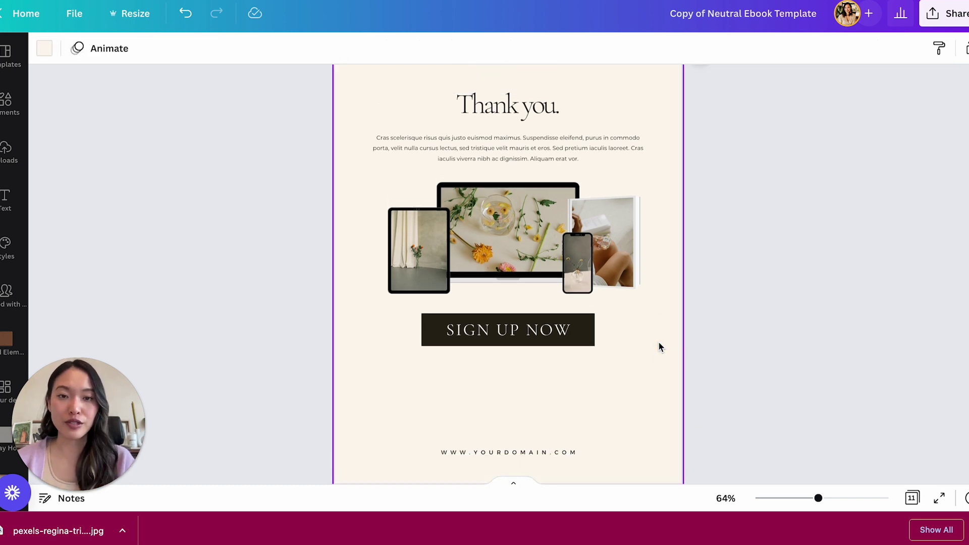
scroll(659, 341, "down", 4)
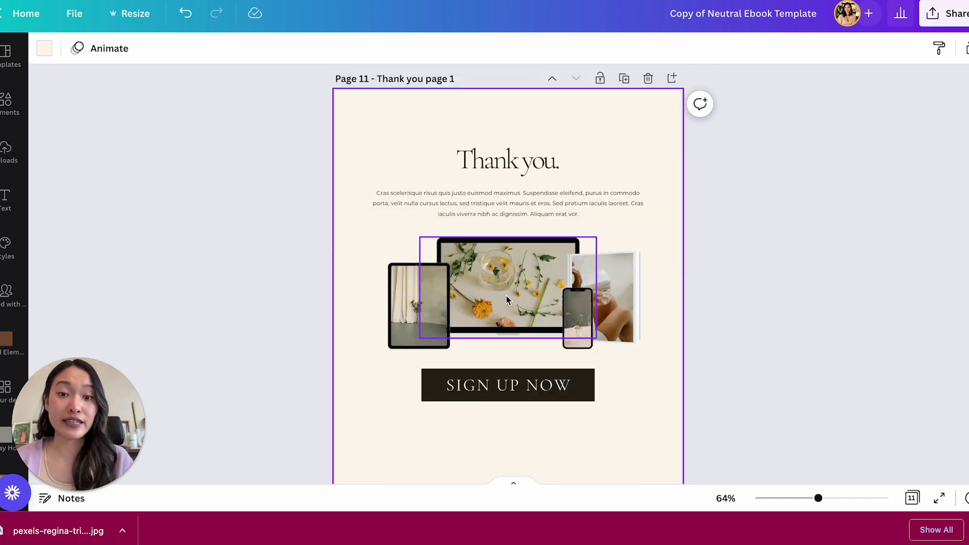
left_click(518, 301)
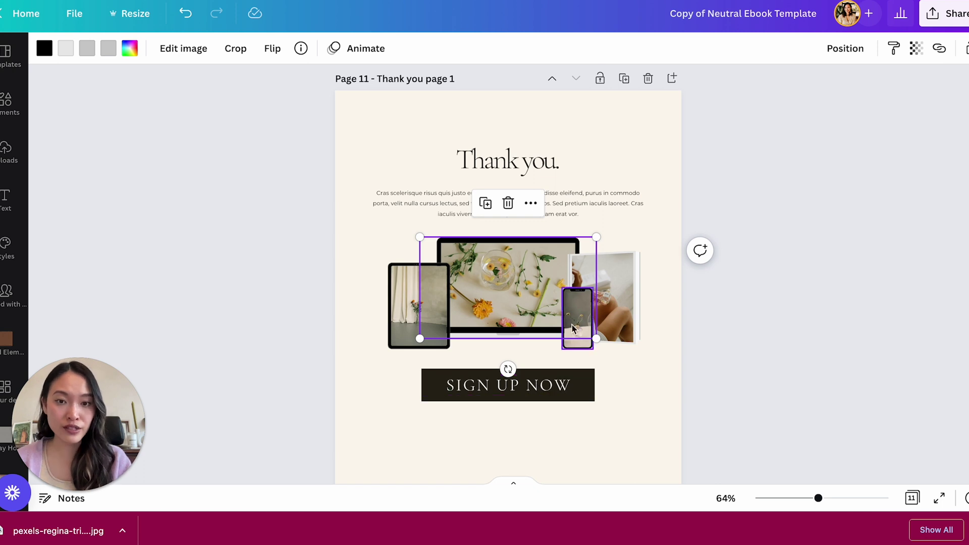
left_click(598, 302)
left_click(578, 310)
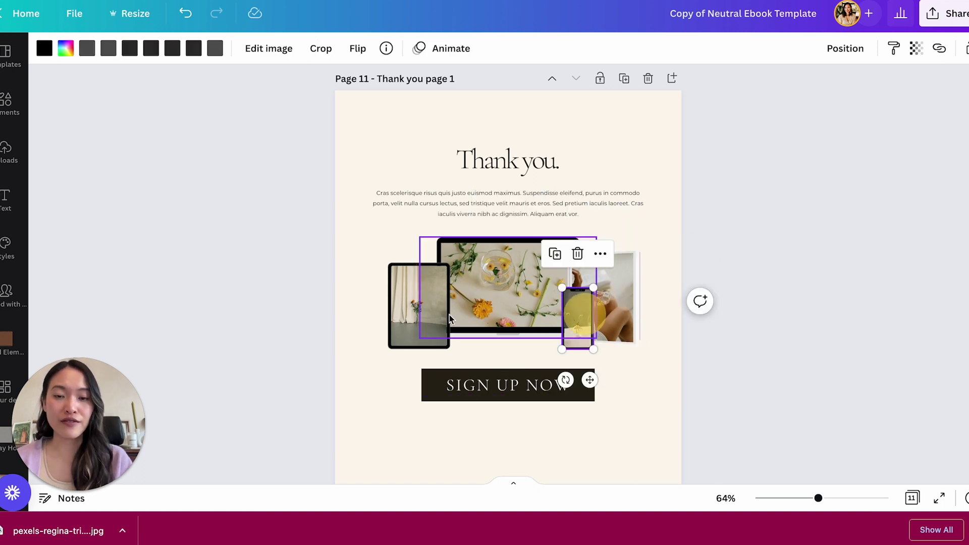
left_click(426, 314)
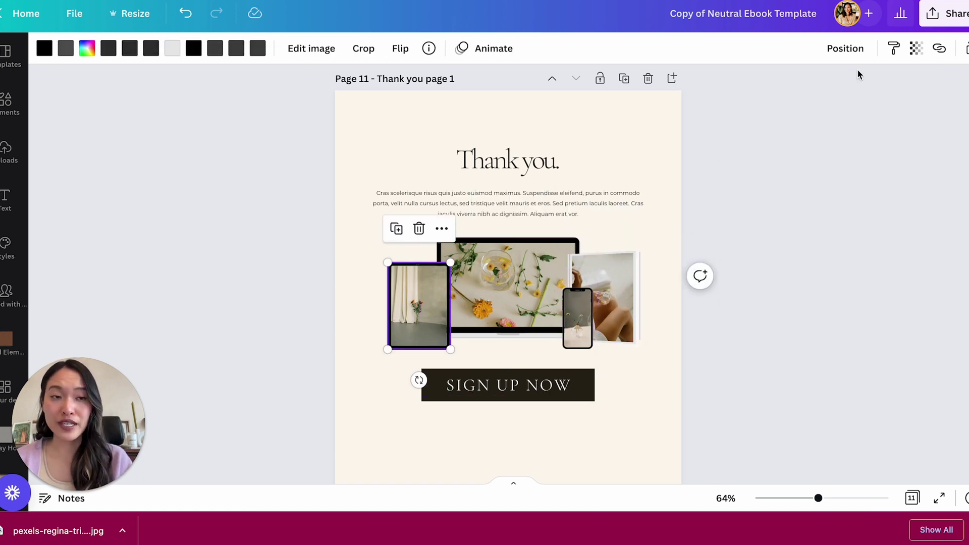
left_click(940, 48)
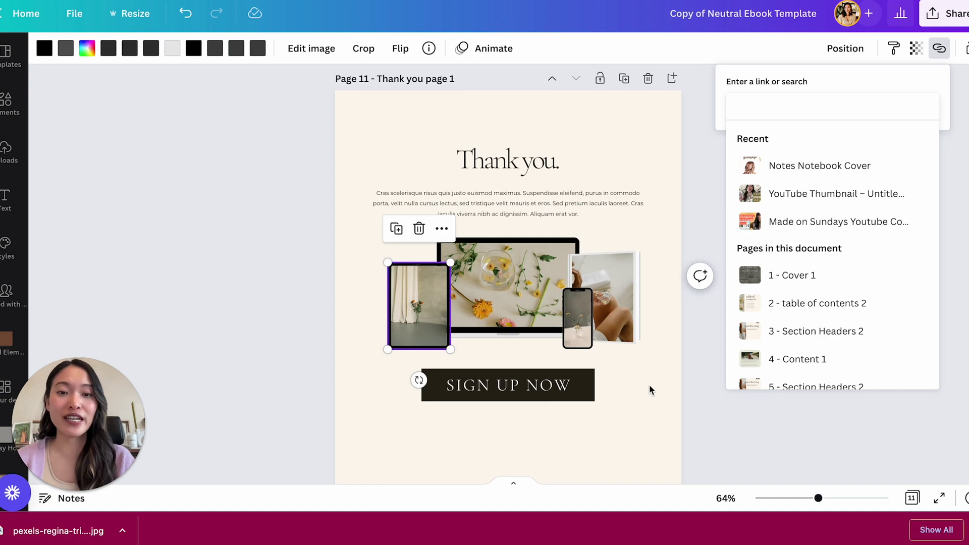
left_click(629, 404)
Recolor the overlay on the cover page with the darkest brown of the "MADE ON SUNDAYS" brand palette.
scroll(630, 404, "down", 2)
scroll(629, 404, "up", 15)
scroll(630, 404, "up", 20)
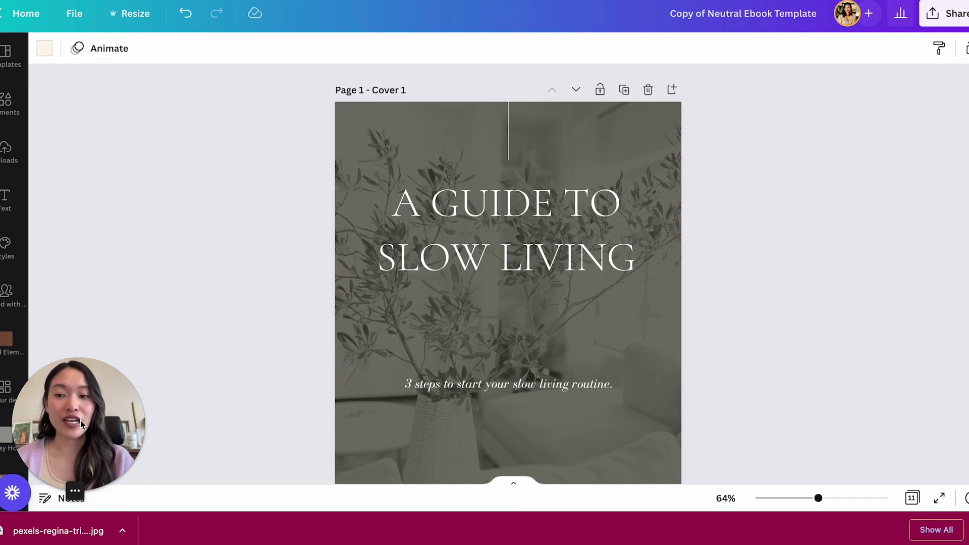
left_click_drag(83, 429, 116, 424)
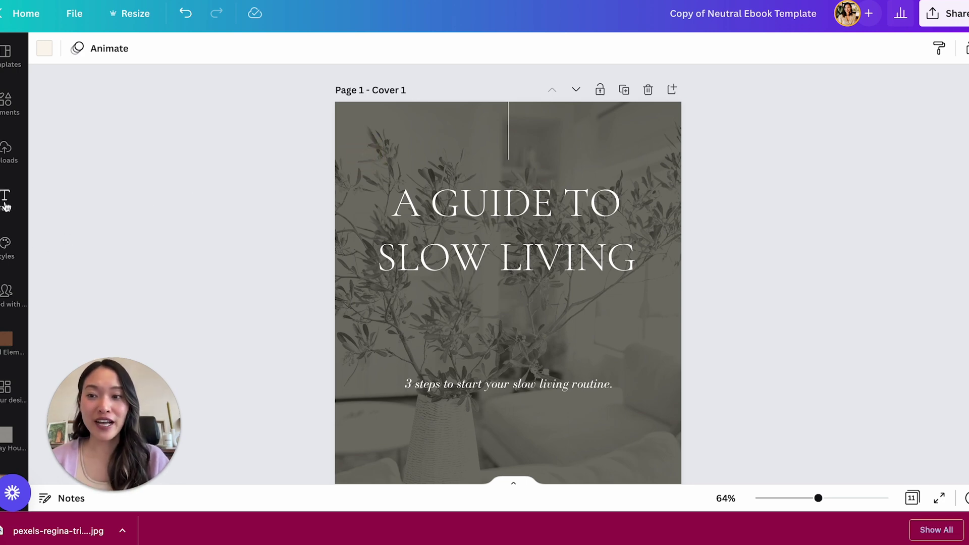
left_click(6, 248)
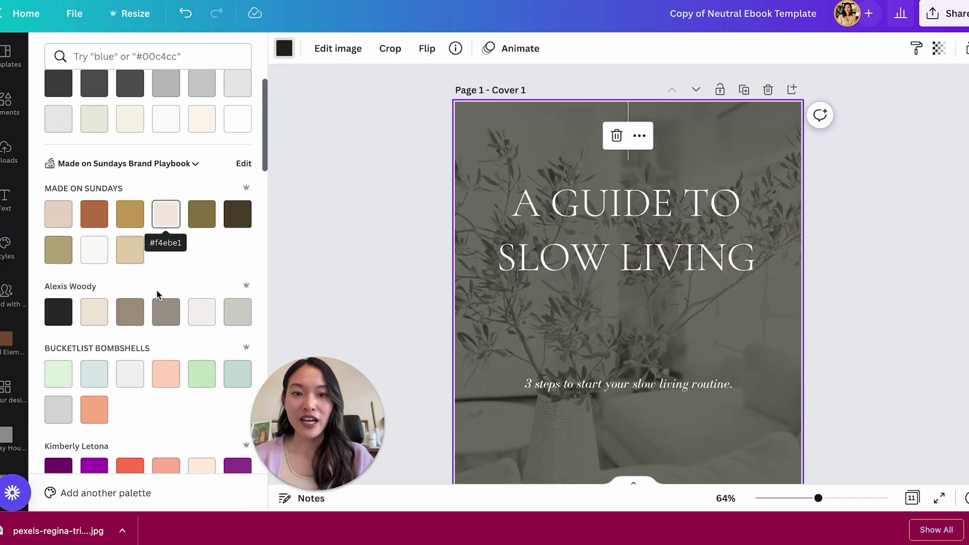
left_click(238, 214)
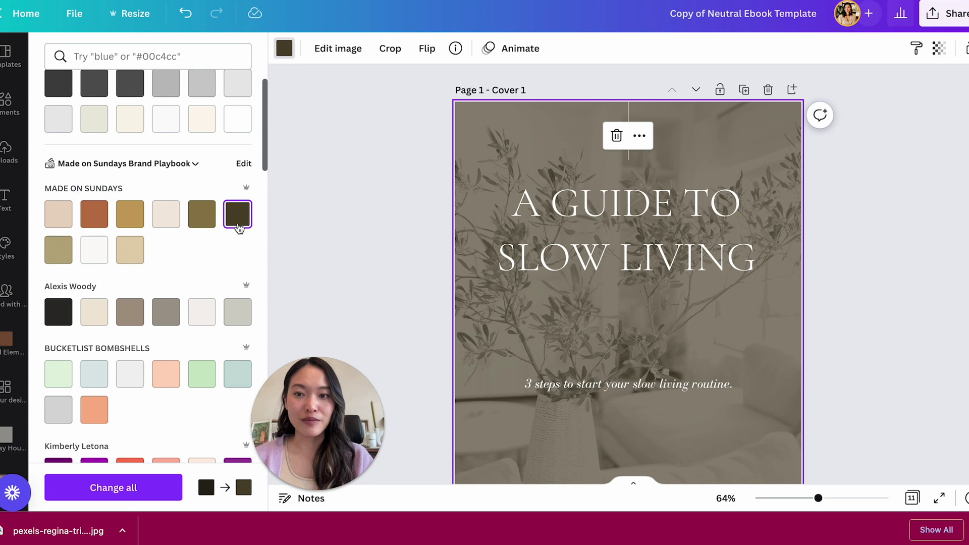
Change the font of the cover title "A GUIDE TO SLOW LIVING" to Orpheus Pro Regular.
scroll(324, 212, "down", 1)
left_click(666, 217)
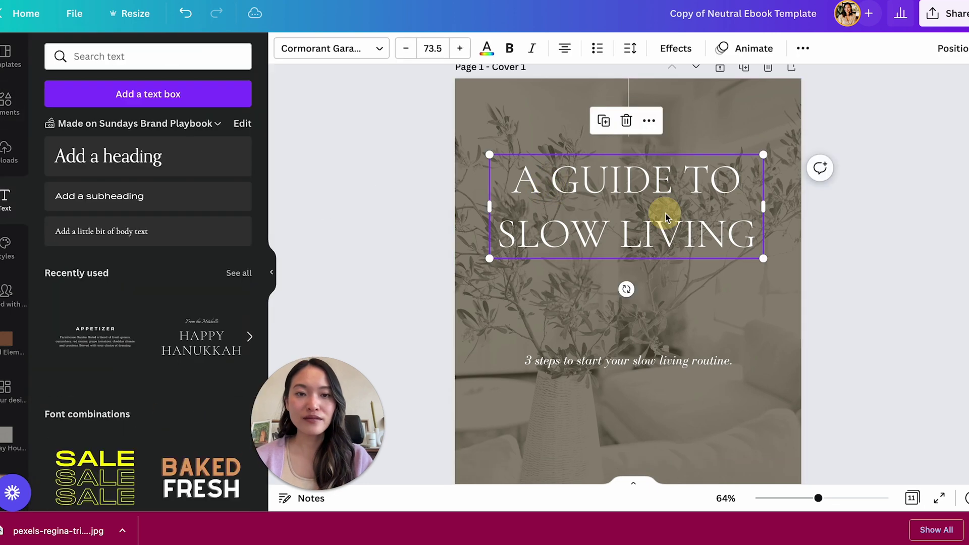
left_click(379, 48)
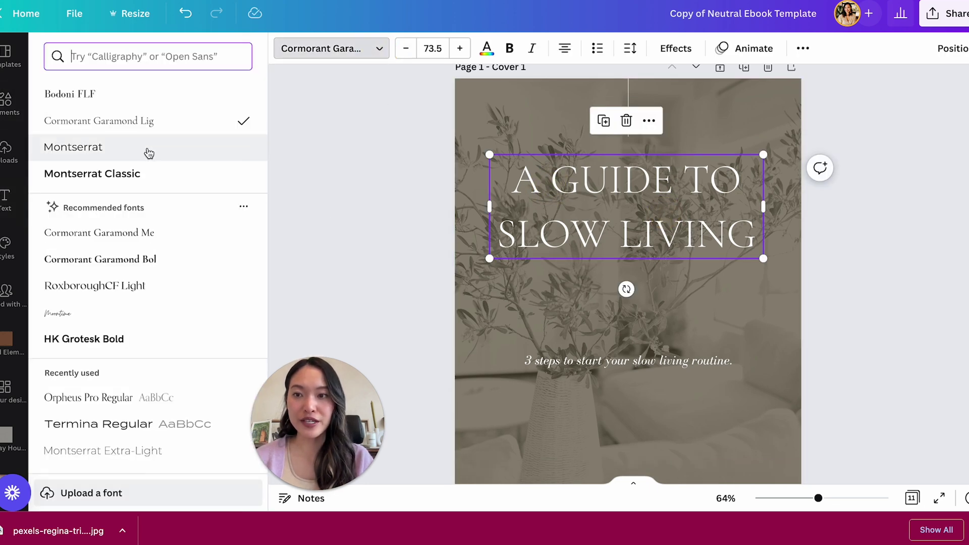
scroll(148, 242, "down", 1)
scroll(148, 237, "up", 1)
scroll(137, 215, "down", 1)
scroll(139, 216, "down", 1)
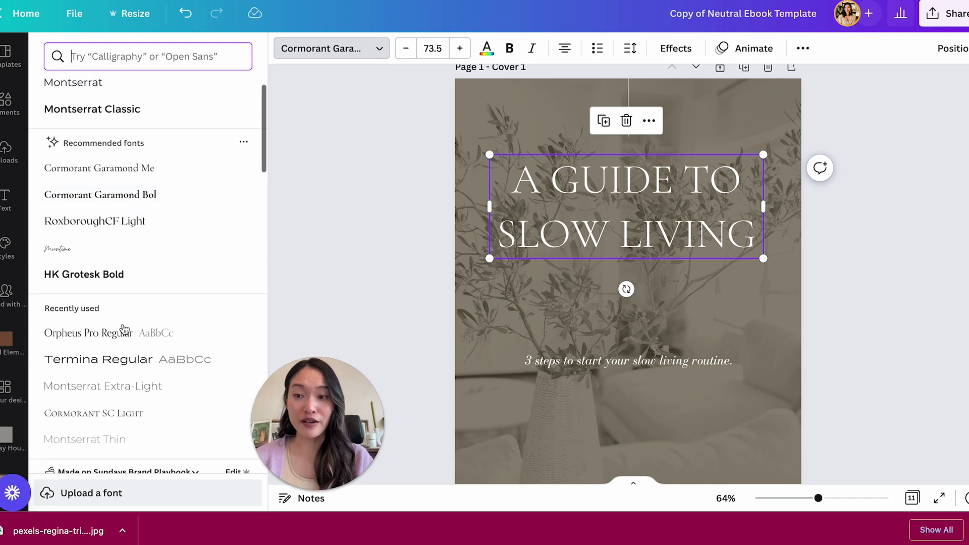
left_click(103, 338)
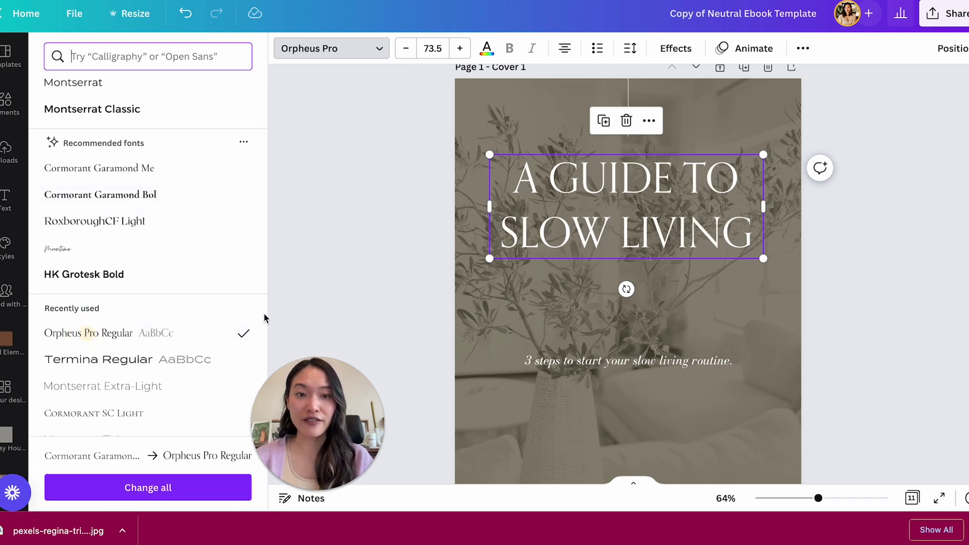
left_click(332, 237)
left_click(332, 237)
Change the font of the cover subtitle "3 steps to start your slow living routine." to Cormorant Garamond Medium.
left_click(606, 360)
left_click(332, 48)
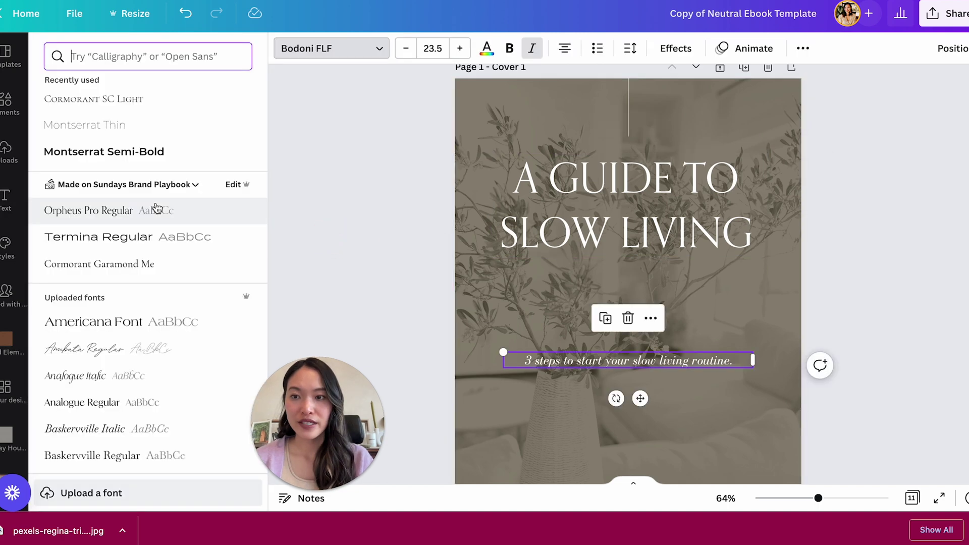
left_click(104, 268)
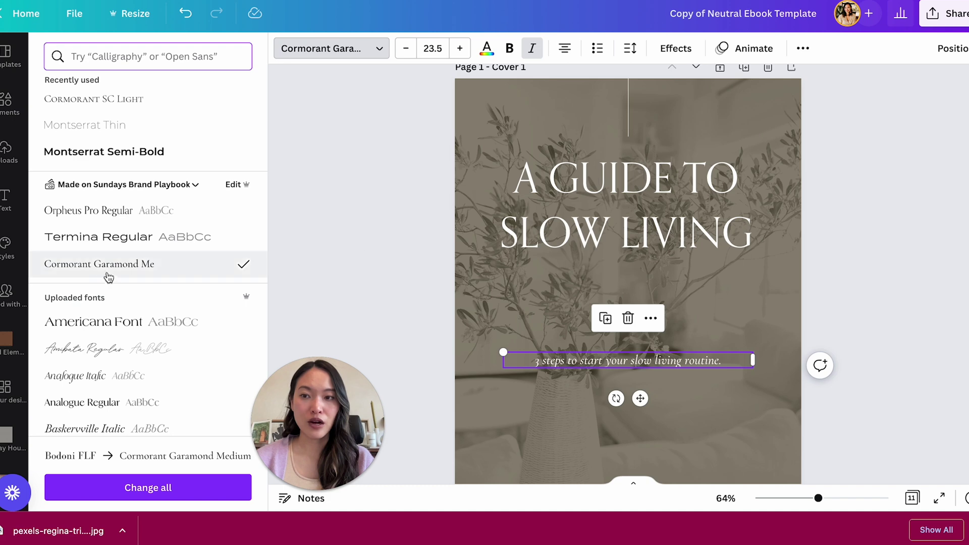
Set the "table of contents" heading on page 2 in the Orpheus Pro Regular font.
scroll(404, 255, "down", 6)
key("Tab")
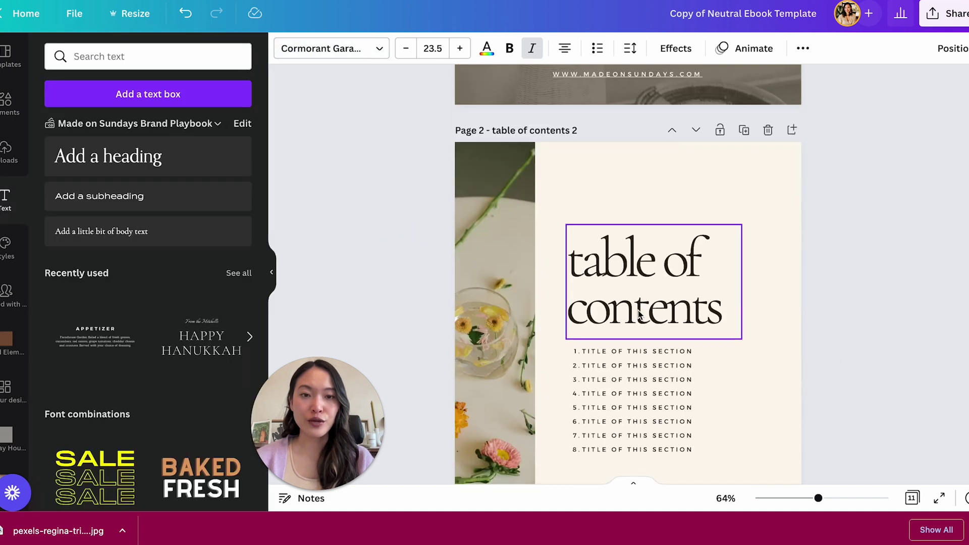
left_click(380, 48)
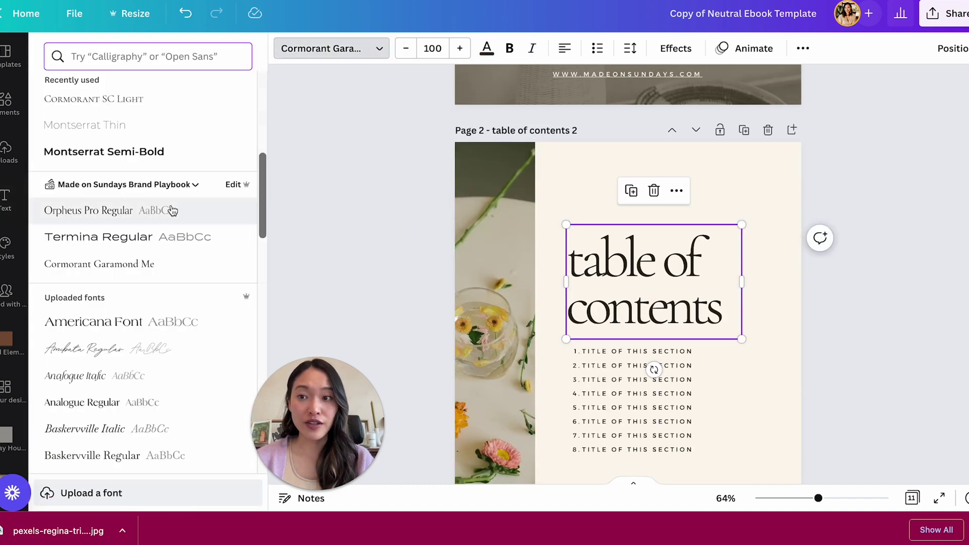
left_click(158, 218)
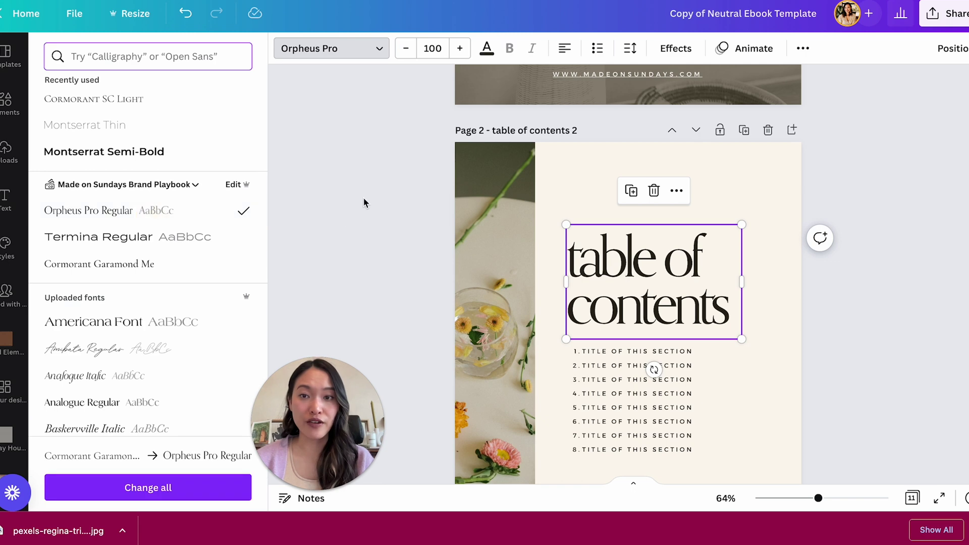
key("Escape")
Set the numbered section list below the "table of contents" heading in the Termina Regular font.
scroll(349, 207, "down", 3)
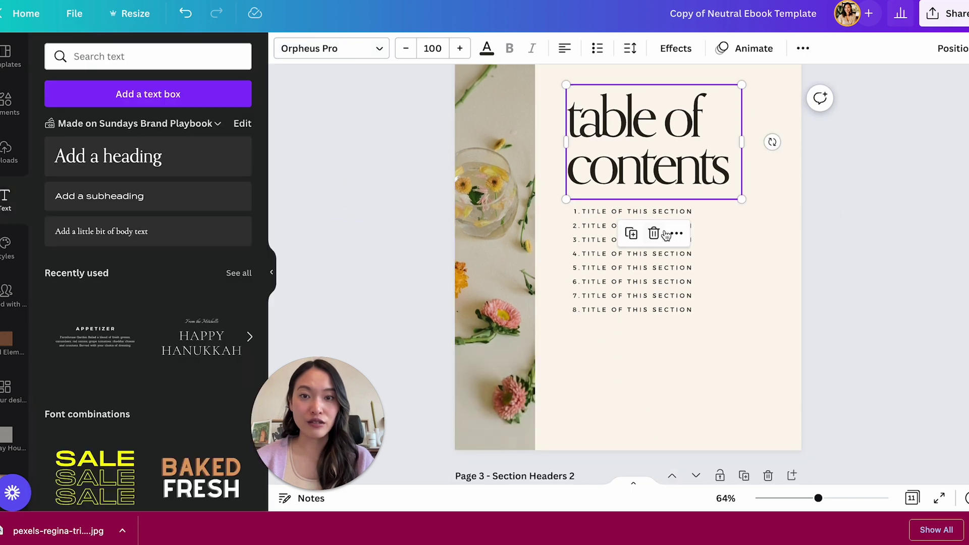
left_click(641, 278)
left_click(380, 48)
left_click(115, 237)
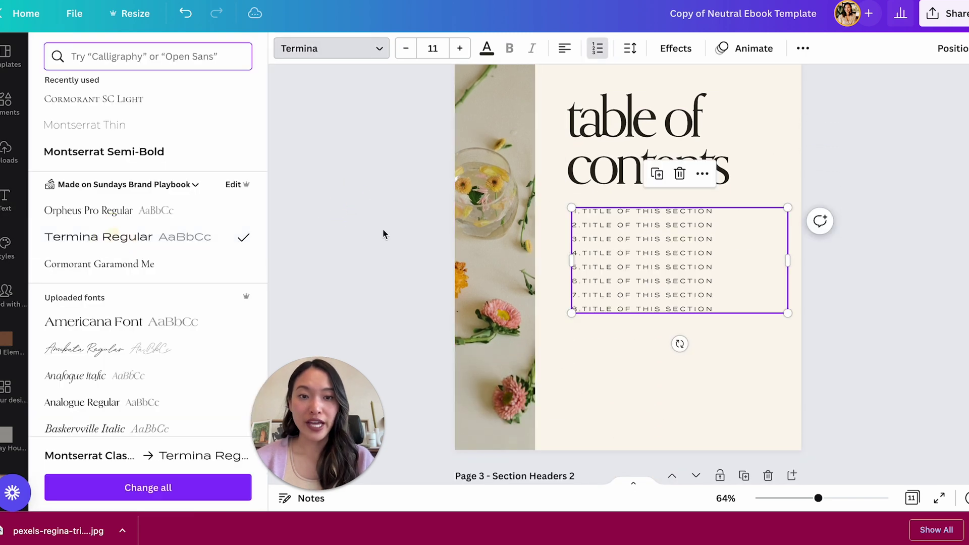
key("Escape")
Set the background of the table of contents page to the off-white Made on Sundays brand color.
scroll(800, 299, "down", 5)
left_click(853, 332)
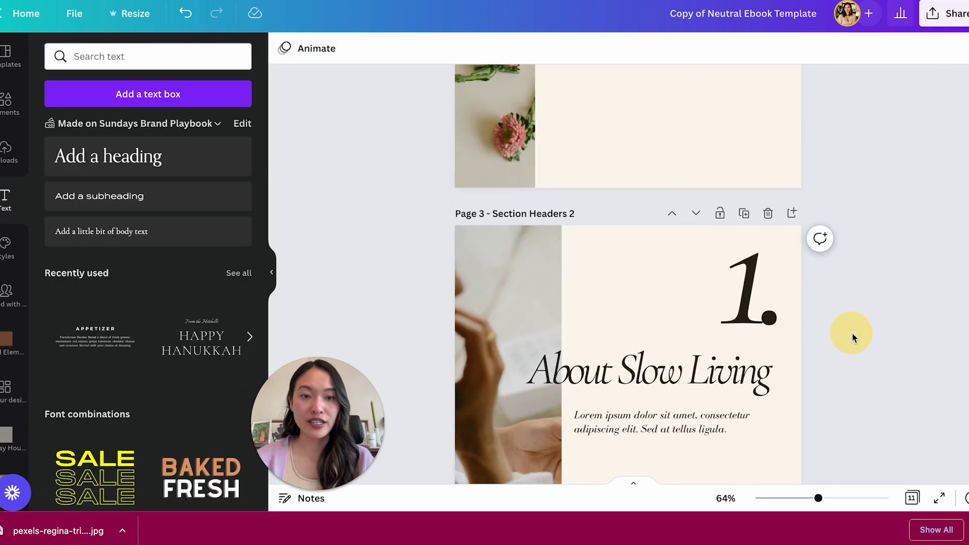
scroll(852, 332, "down", 5)
scroll(817, 66, "up", 10)
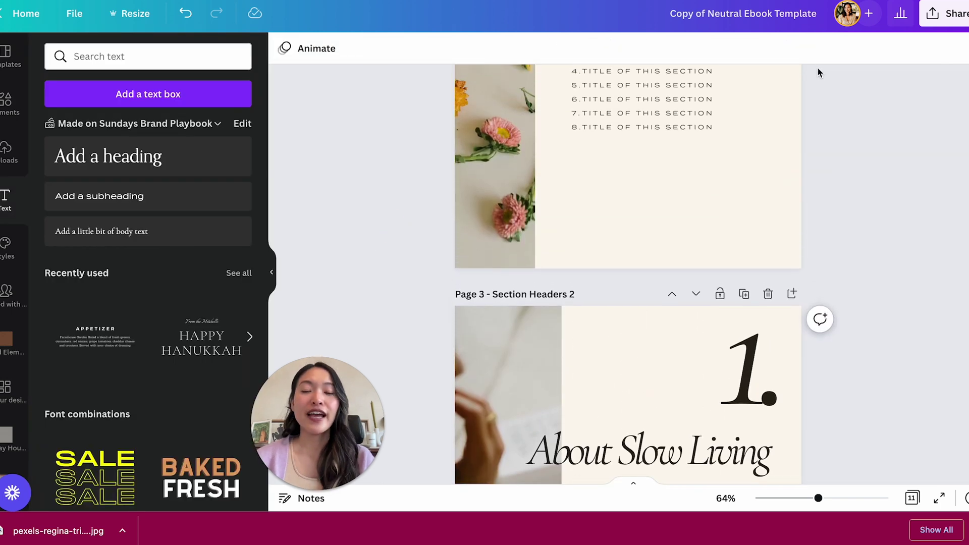
scroll(817, 66, "up", 8)
scroll(817, 67, "down", 5)
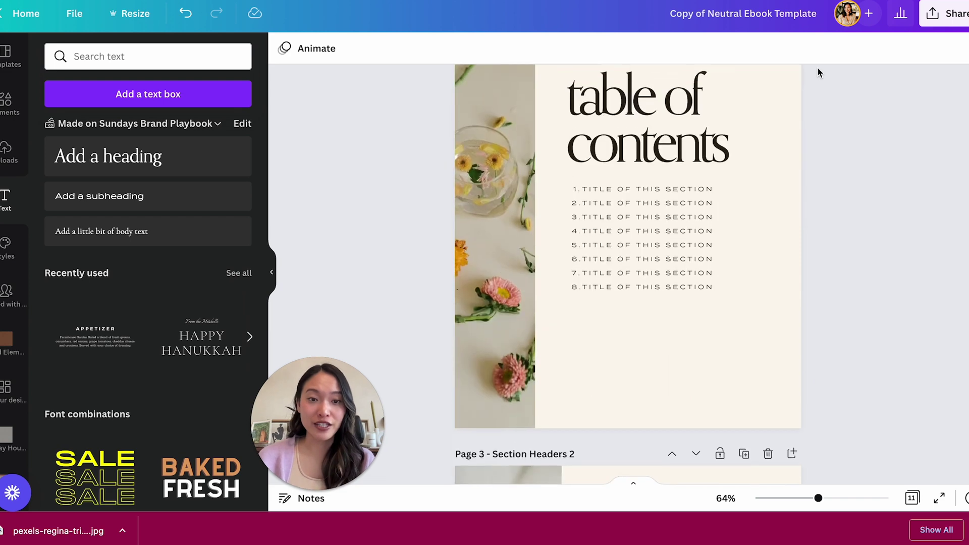
scroll(766, 213, "up", 2)
left_click(765, 212)
left_click(284, 48)
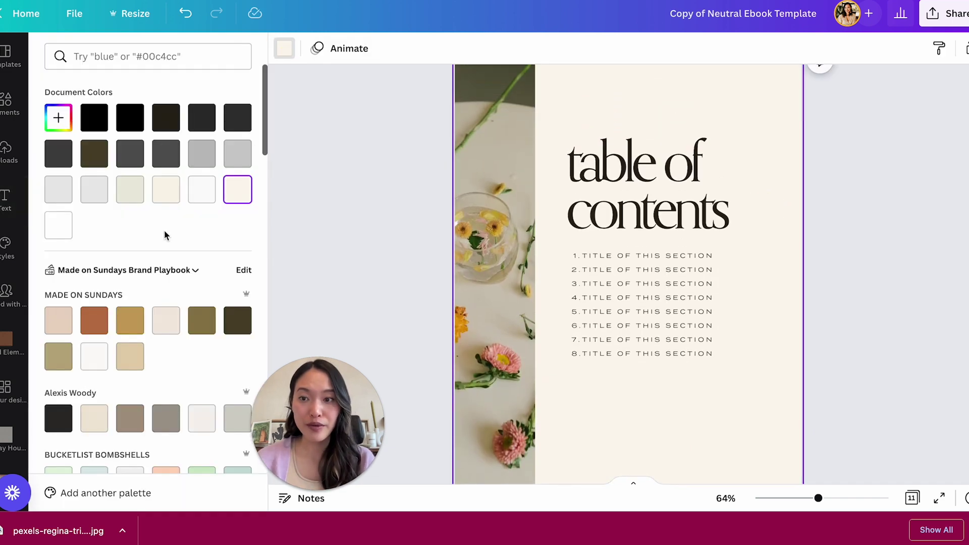
scroll(141, 246, "down", 2)
left_click(94, 254)
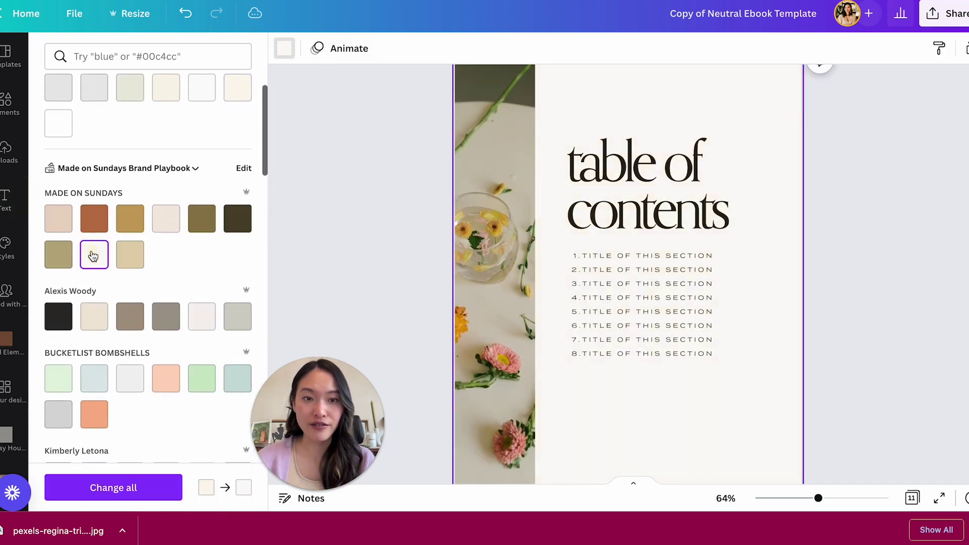
left_click(401, 163)
Set the background of the "About Slow Living" page to the off-white Made on Sundays brand color.
scroll(390, 159, "down", 5)
left_click(619, 101)
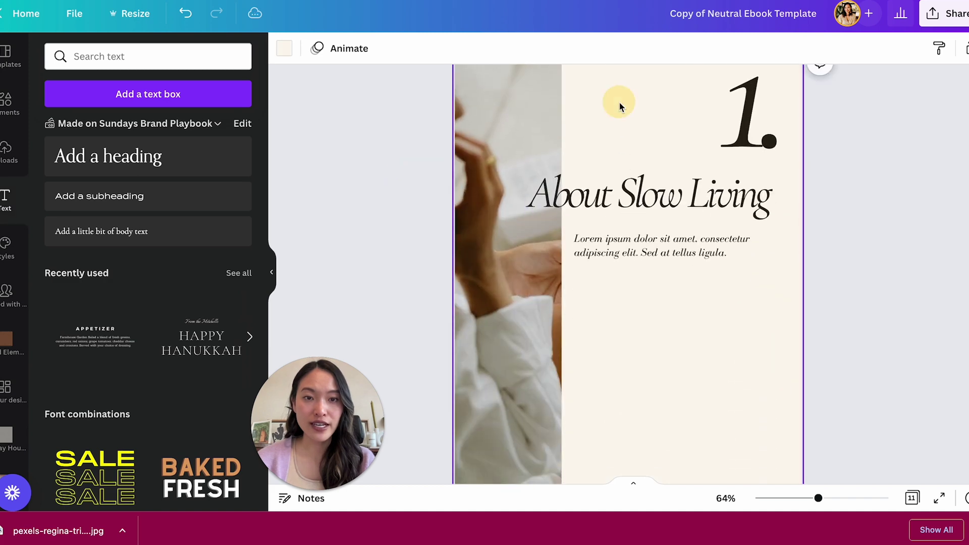
left_click(284, 48)
left_click(94, 356)
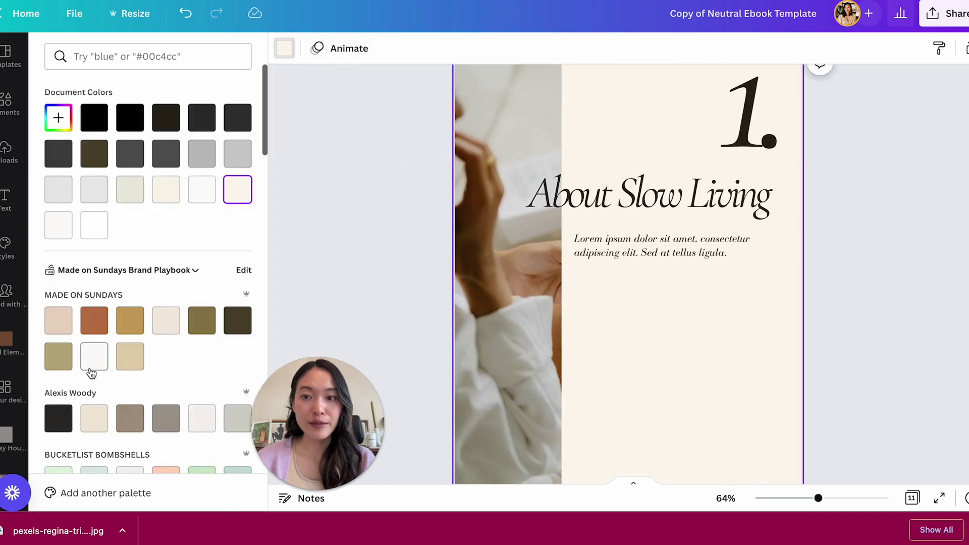
Recolor the "About Slow Living" heading and the large number "1." on page 3 in the olive brand color.
left_click(559, 199)
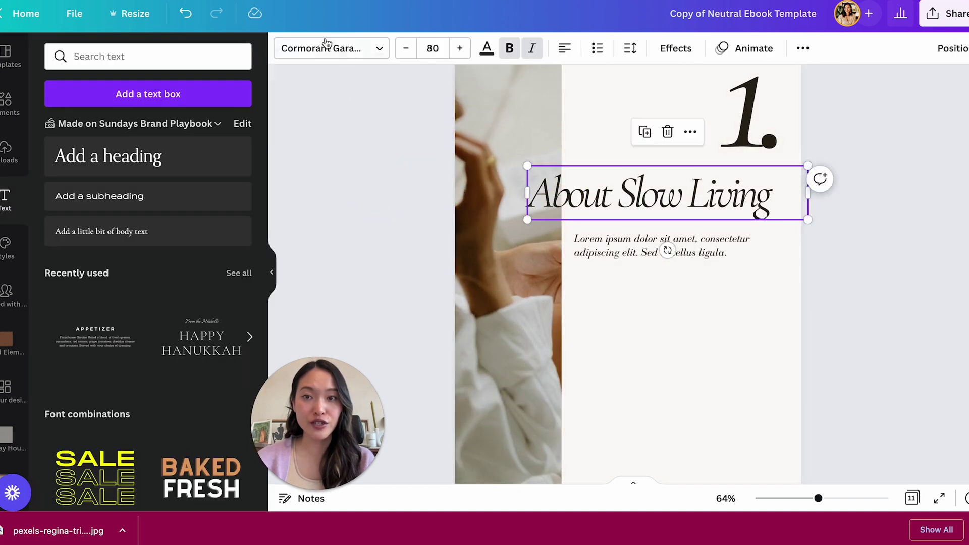
left_click(324, 48)
left_click(486, 48)
left_click(201, 323)
left_click(742, 134)
left_click(201, 332)
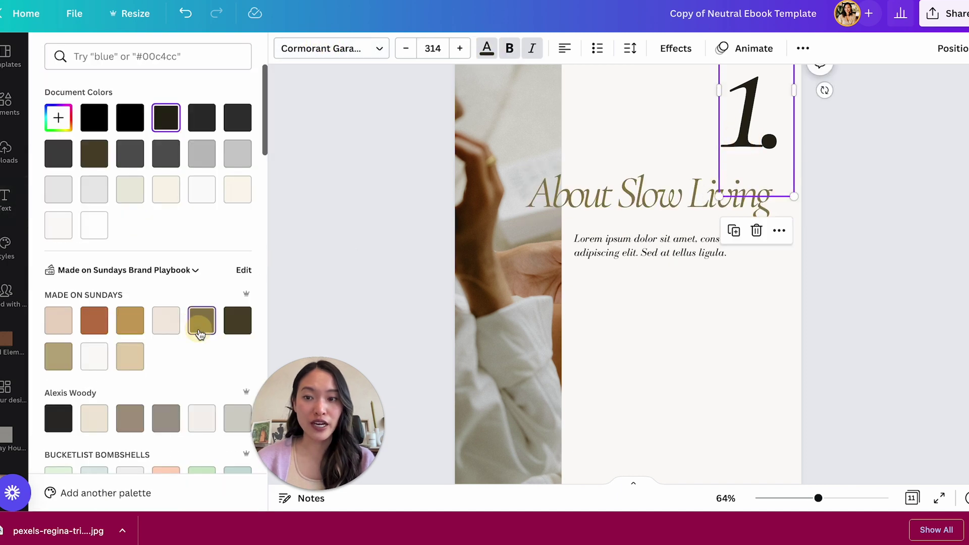
Set the background of page 4, "a little bit more about slow living", to the light beige brand color.
left_click(643, 253)
scroll(377, 231, "down", 10)
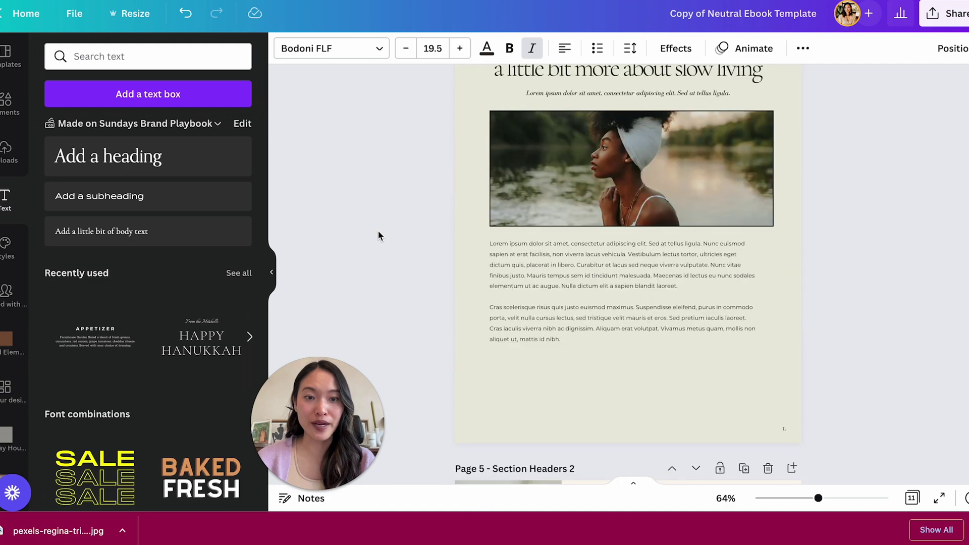
scroll(595, 199, "up", 3)
left_click(480, 216)
scroll(582, 284, "down", 3)
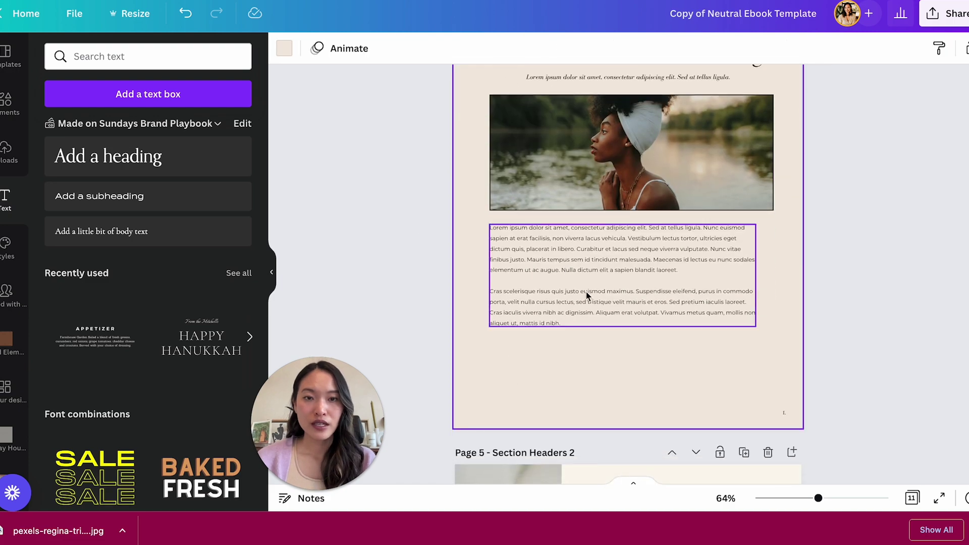
Recolor the page 4 heading in a brand color and set the backgrounds of pages 5 to 7 to the off-white brand color.
scroll(586, 292, "up", 3)
left_click(558, 223)
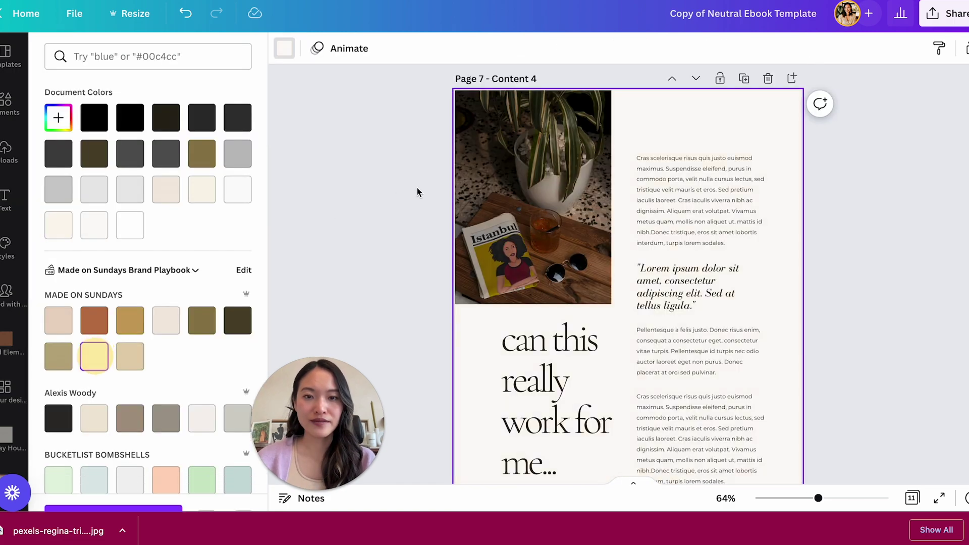
left_click(432, 181)
Set the background of the "Did you know this?" page to the darkest olive-brown Made on Sundays brand color.
scroll(431, 180, "down", 8)
left_click(461, 168)
left_click(284, 48)
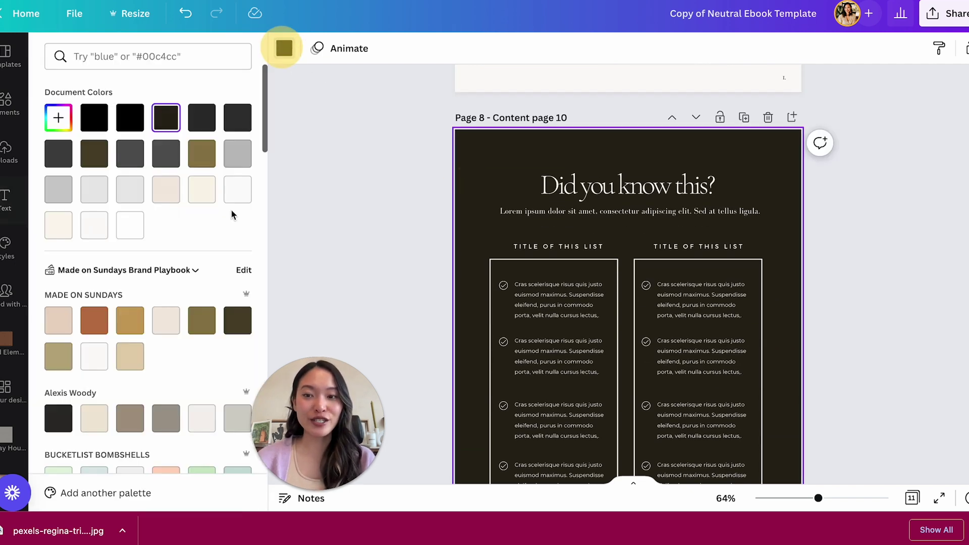
left_click(202, 323)
left_click(237, 321)
left_click(428, 171)
Show all the ebook pages together in a grid overview to review the recolored design.
scroll(429, 168, "down", 5)
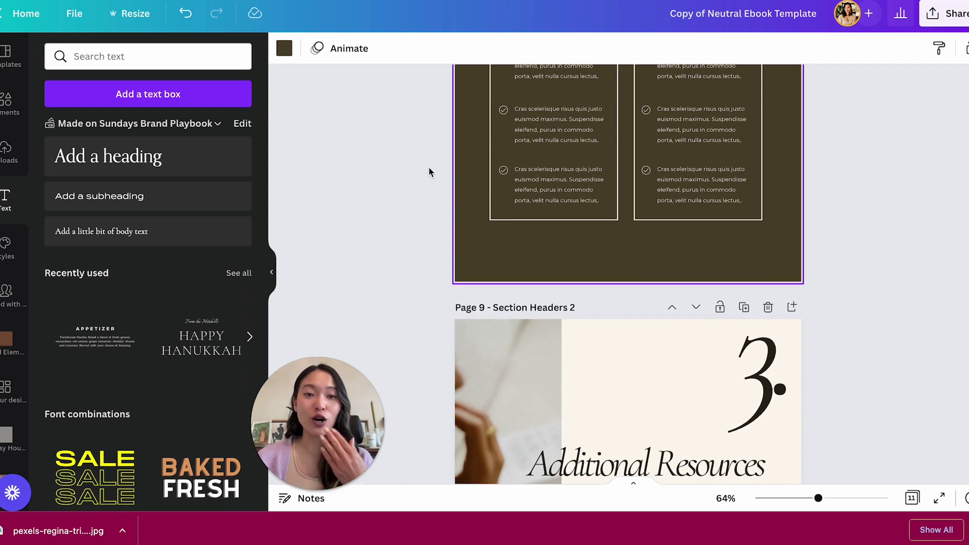
scroll(428, 172, "down", 10)
left_click(912, 498)
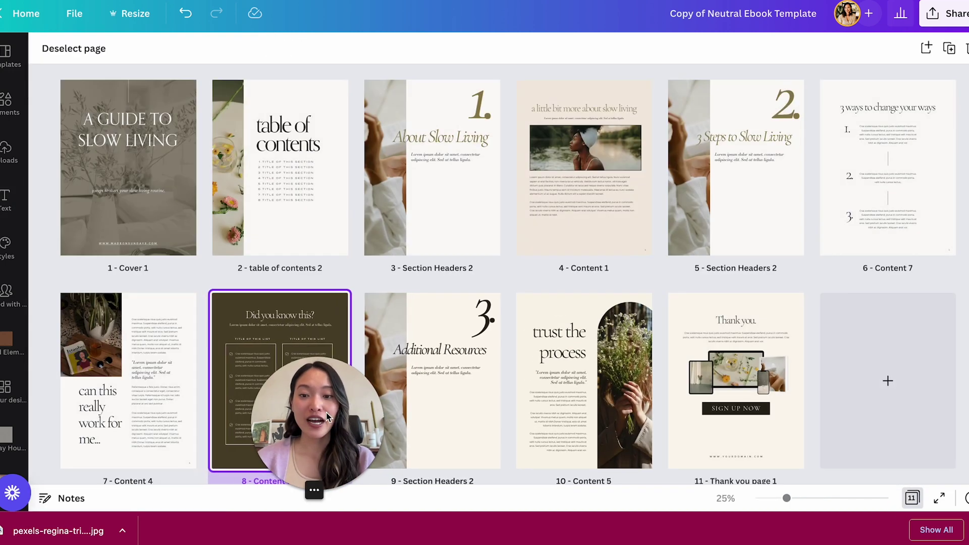
left_click_drag(326, 413, 62, 415)
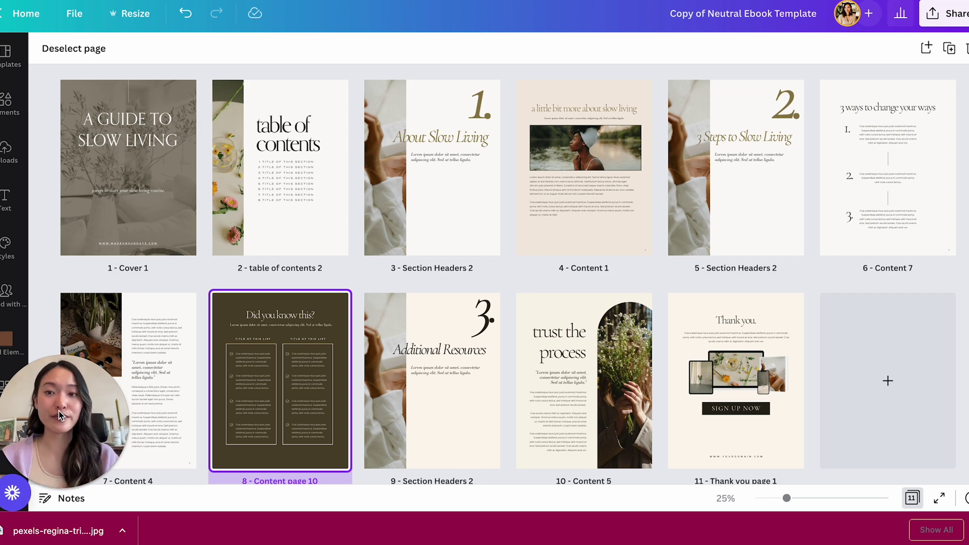
Download all 11 pages of the ebook as a PDF Standard file and dismiss the sharing message.
left_click(944, 14)
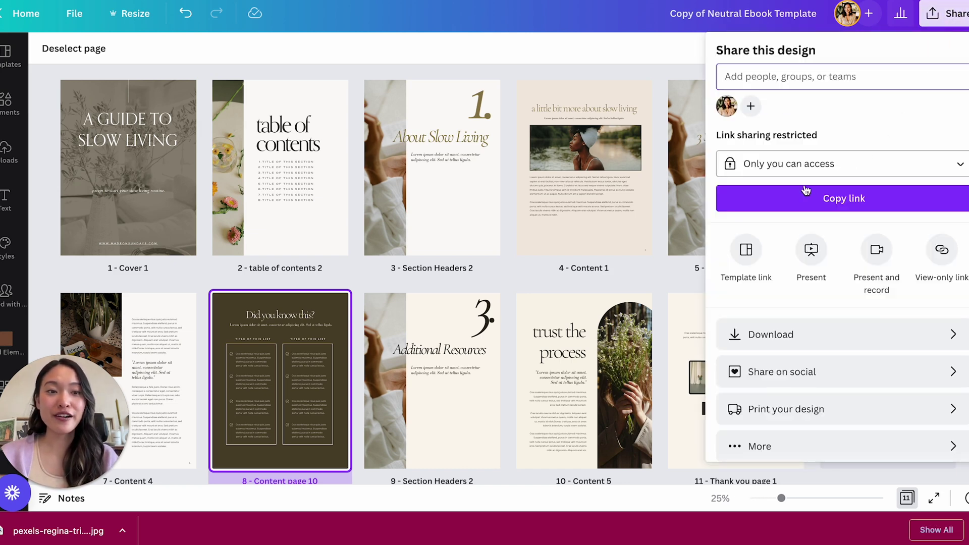
left_click(771, 335)
left_click(819, 108)
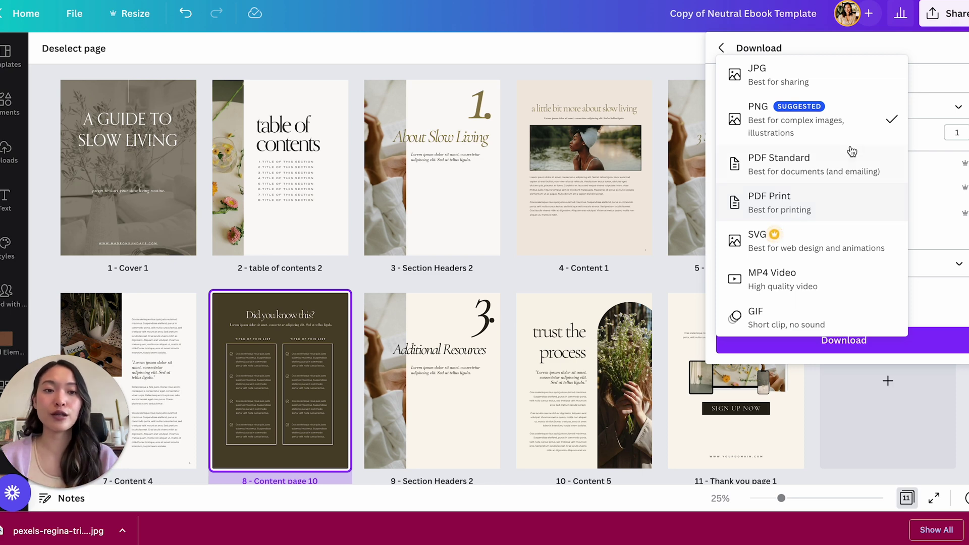
left_click(841, 182)
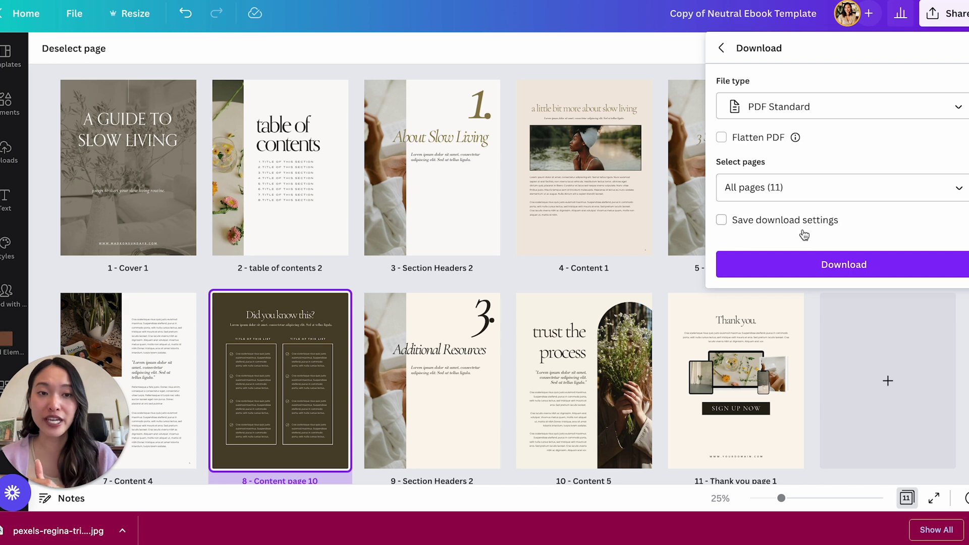
left_click(836, 268)
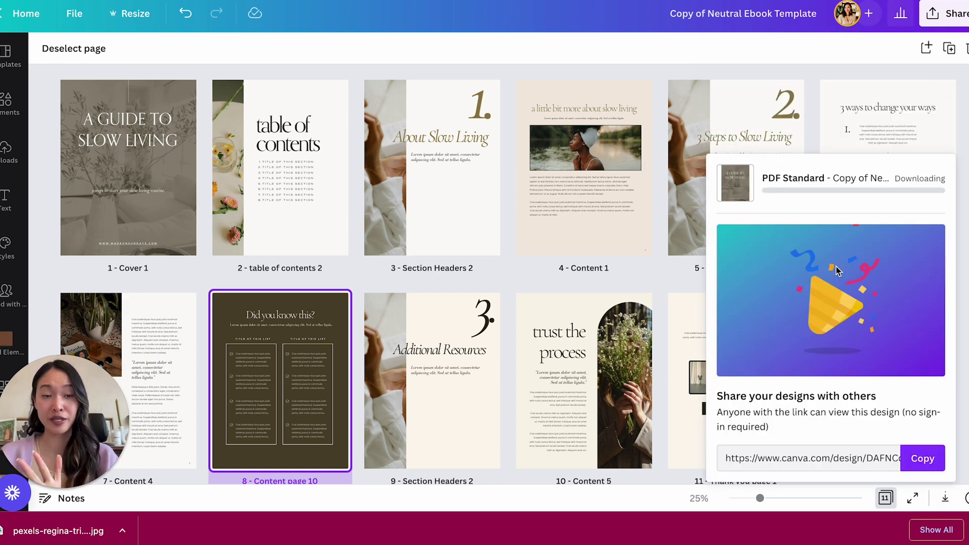
left_click(816, 134)
Open the downloaded ebook PDF and look through its pages from the cover onward.
left_click(57, 530)
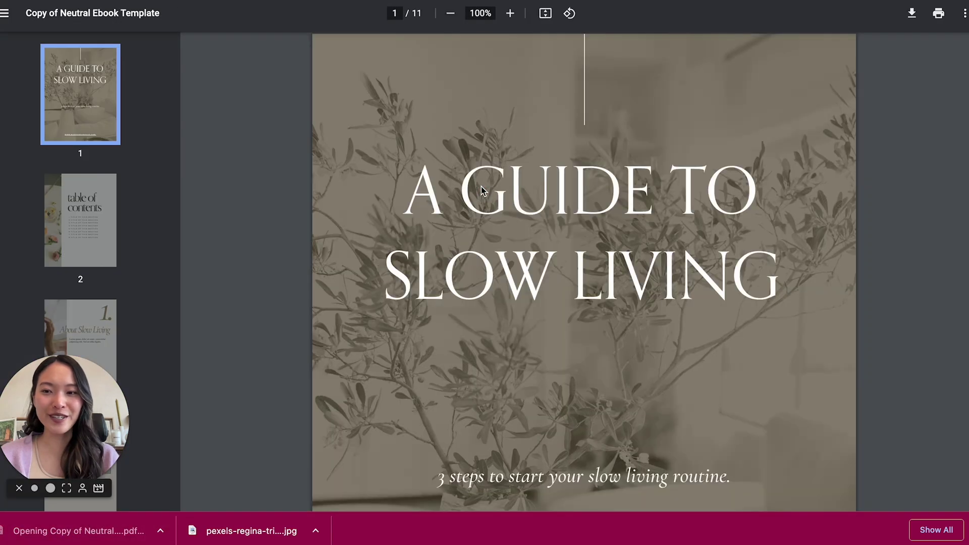
scroll(481, 186, "down", 3)
scroll(481, 187, "down", 10)
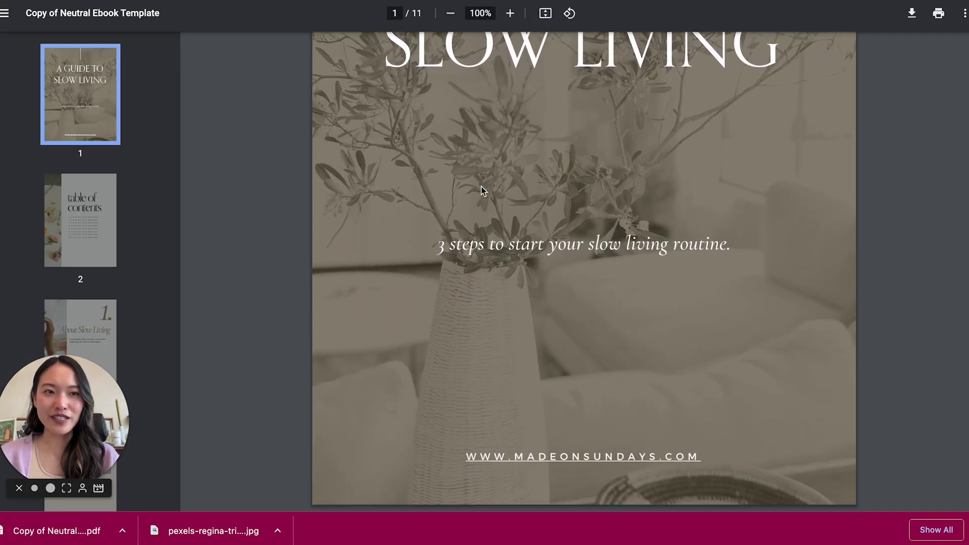
scroll(480, 190, "down", 20)
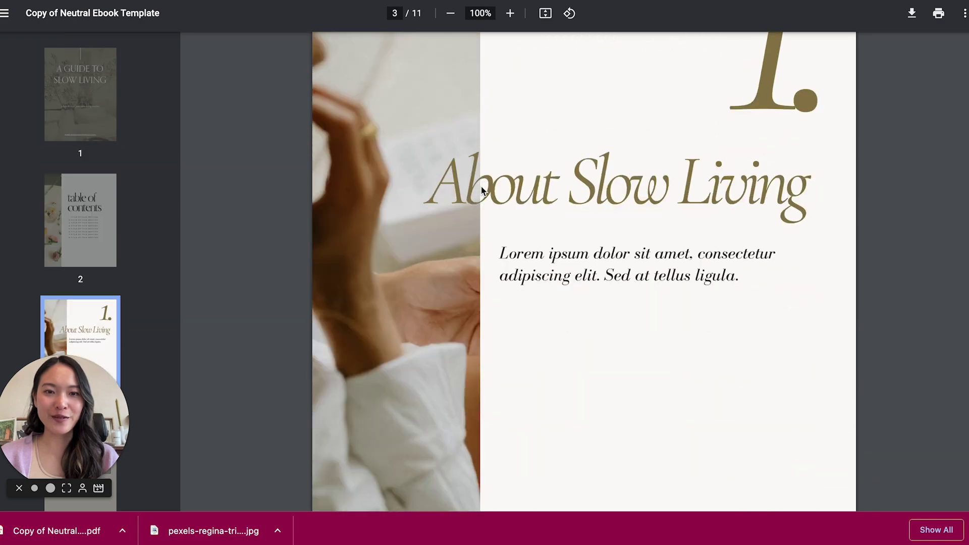
scroll(481, 189, "down", 18)
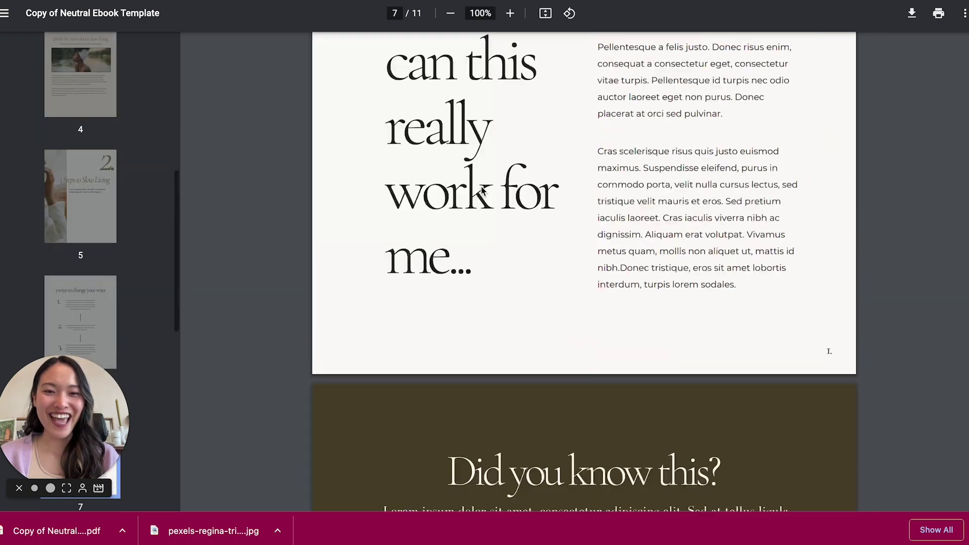